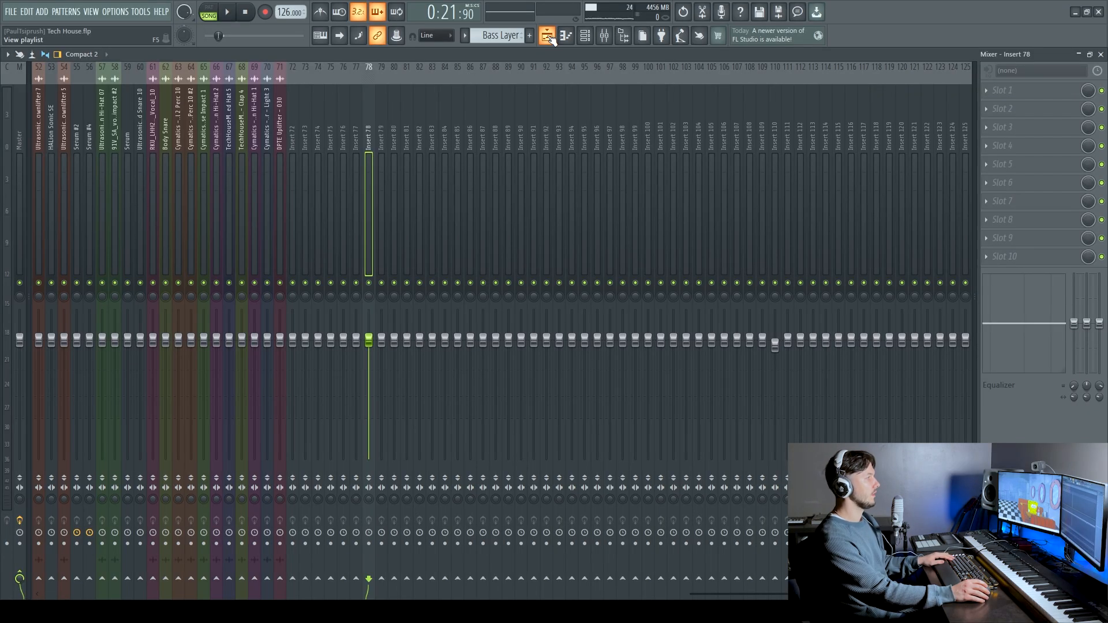
Play the arrangement from bar 9 up to bar 17 in the playlist to hear the section
click(548, 37)
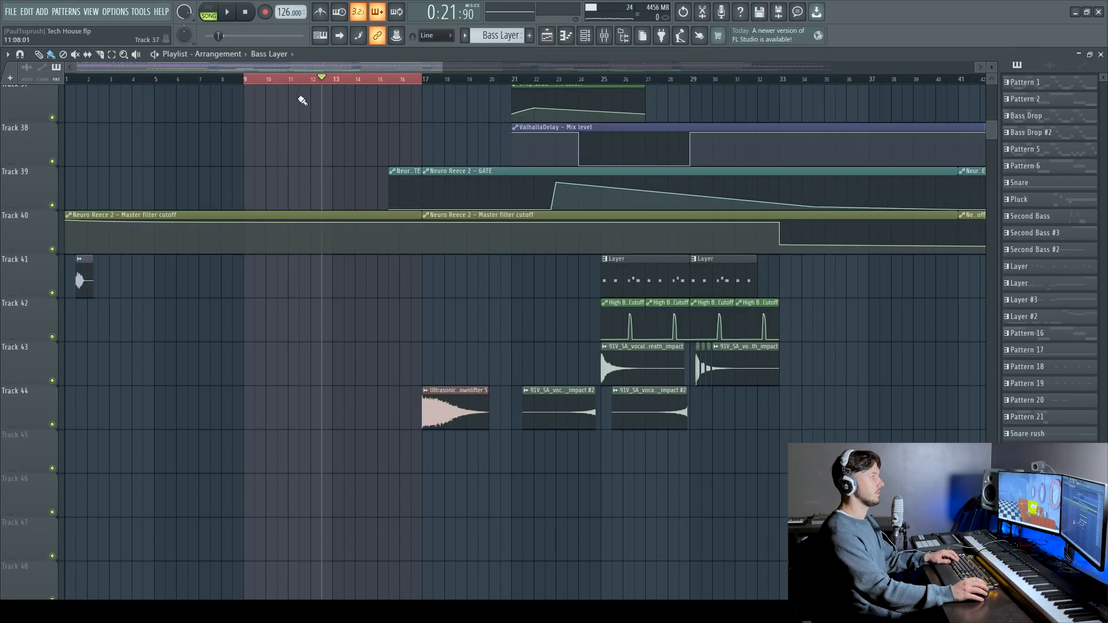
click(245, 81)
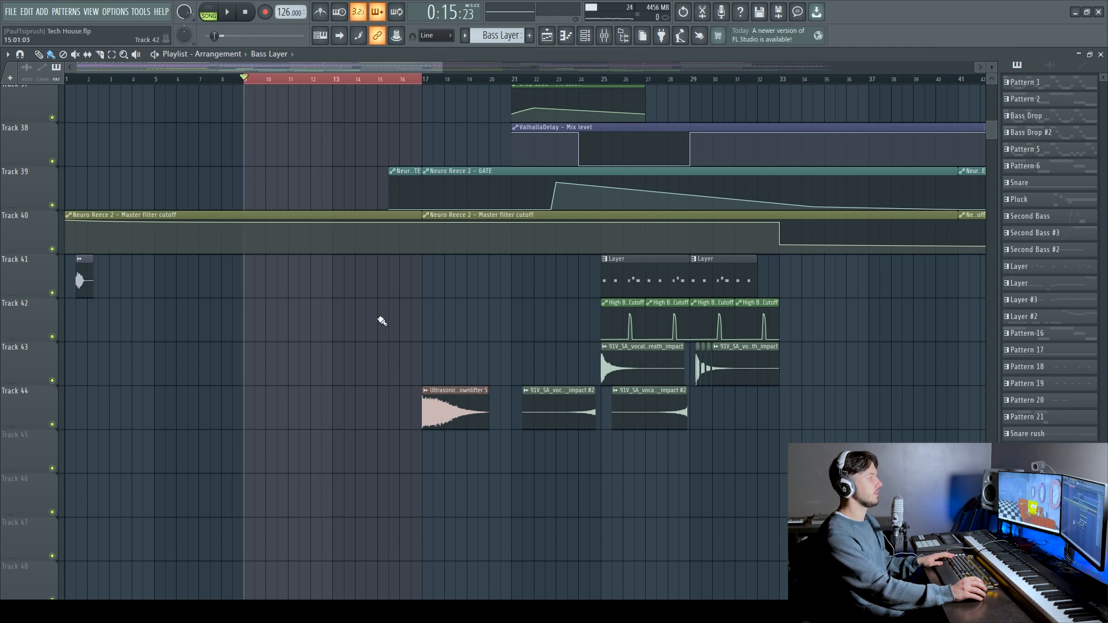
scroll(379, 317, up, 3)
key(space)
scroll(415, 301, up, 2)
scroll(418, 299, down, 2)
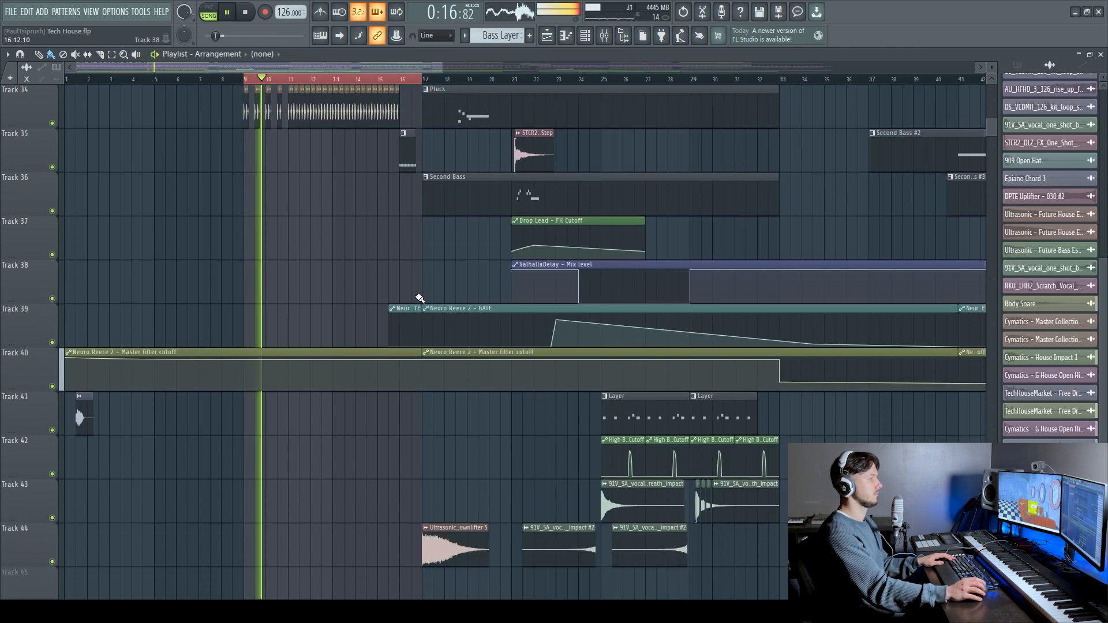
scroll(420, 298, down, 6)
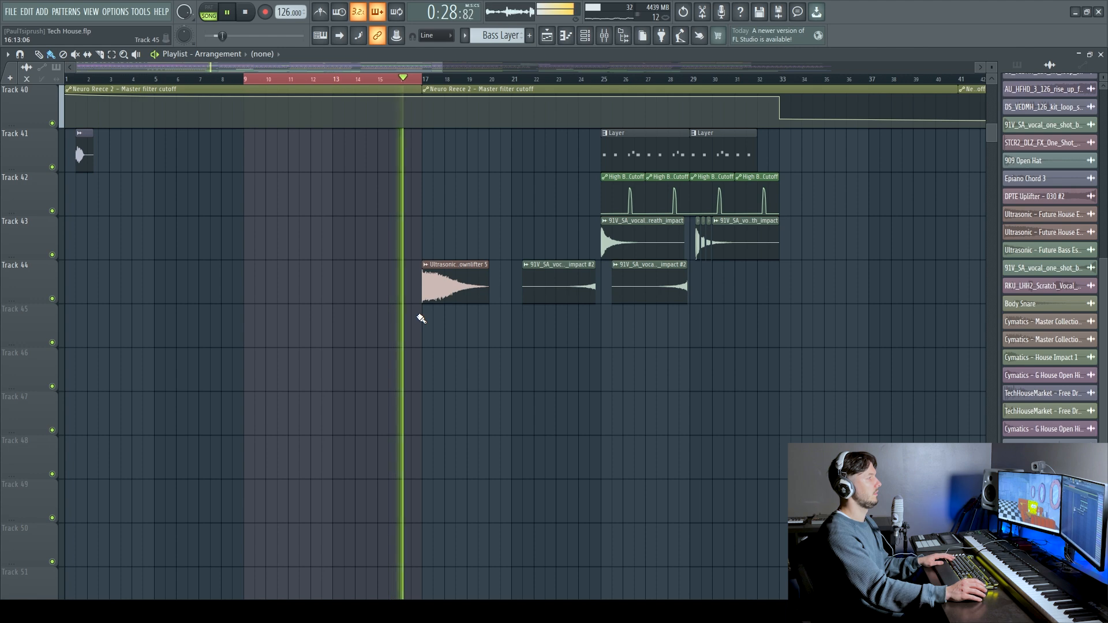
key(space)
scroll(414, 338, up, 1)
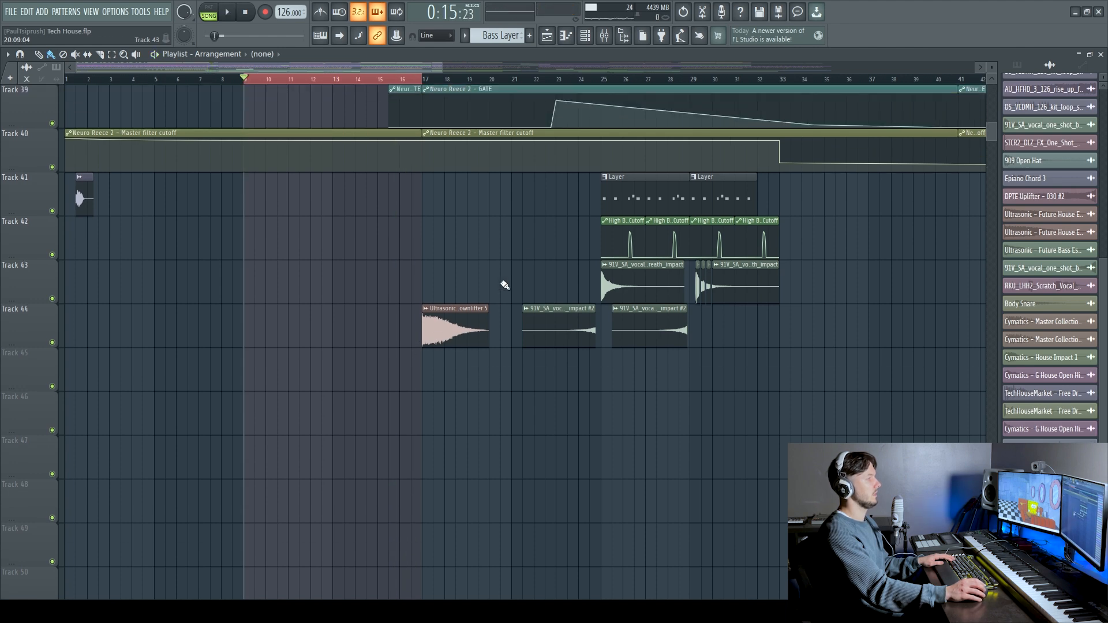
Add a 3x Osc channel and set all three of its oscillators to the noise waveform
click(612, 36)
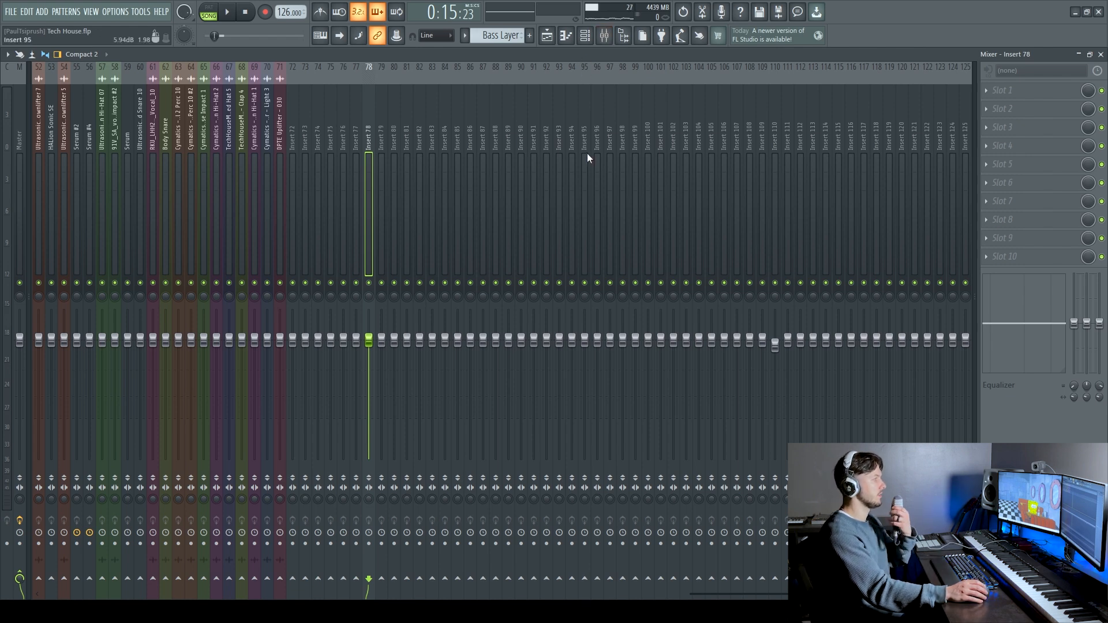
key(F9)
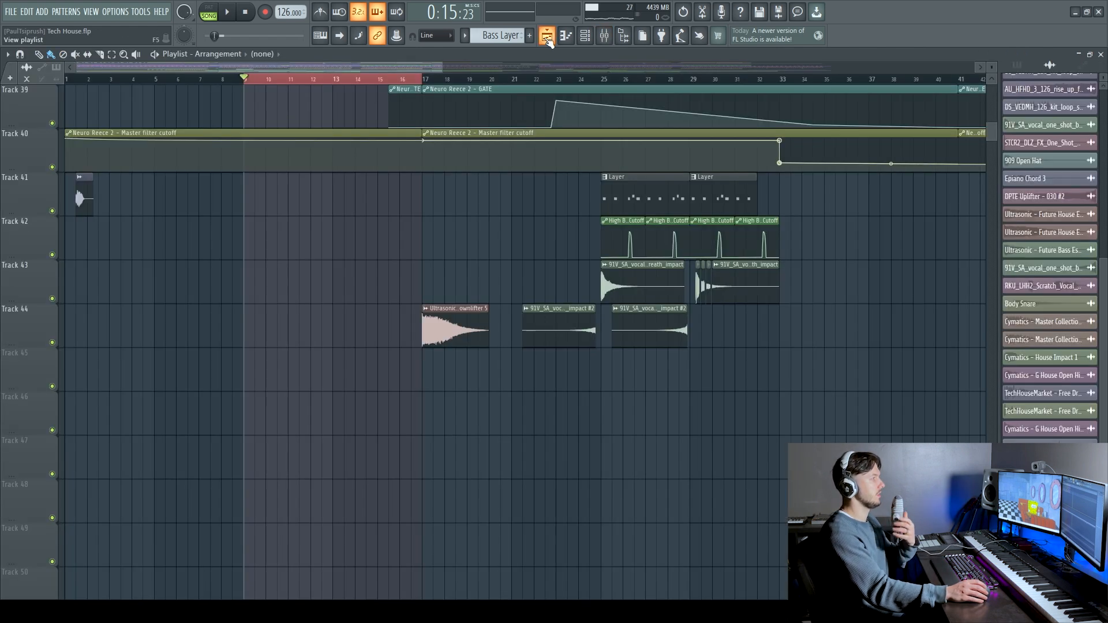
click(585, 36)
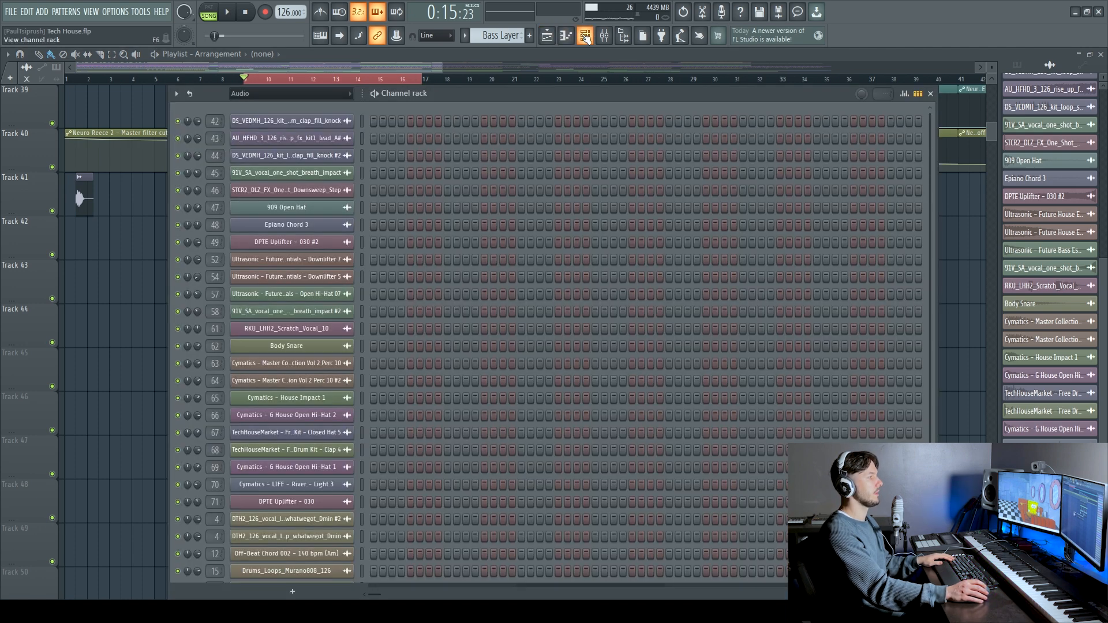
scroll(390, 421, down, 5)
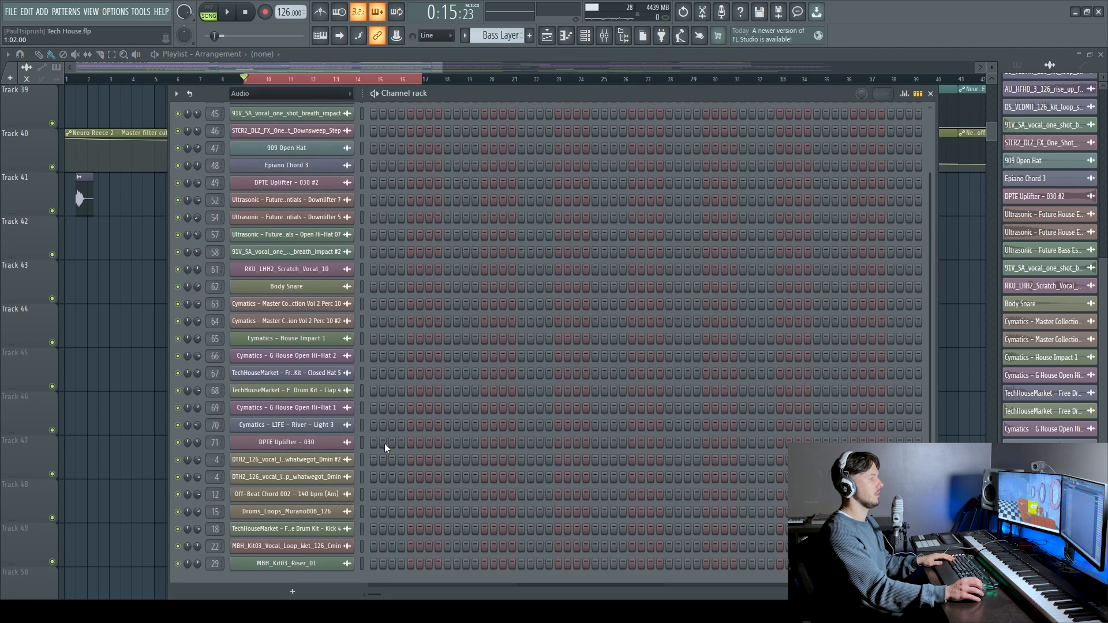
click(306, 593)
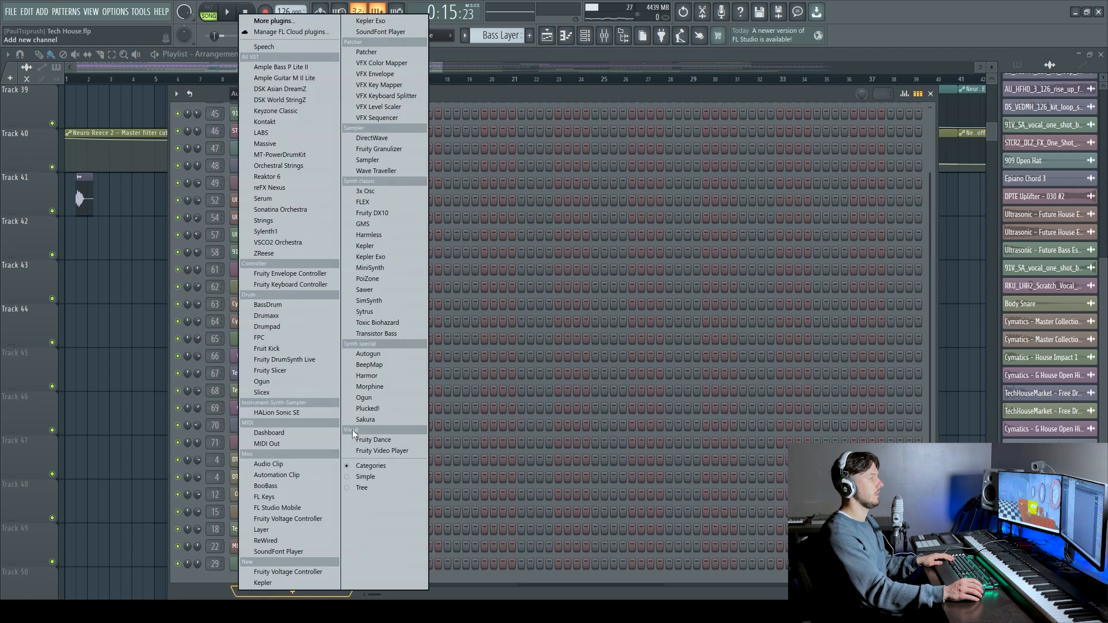
click(372, 192)
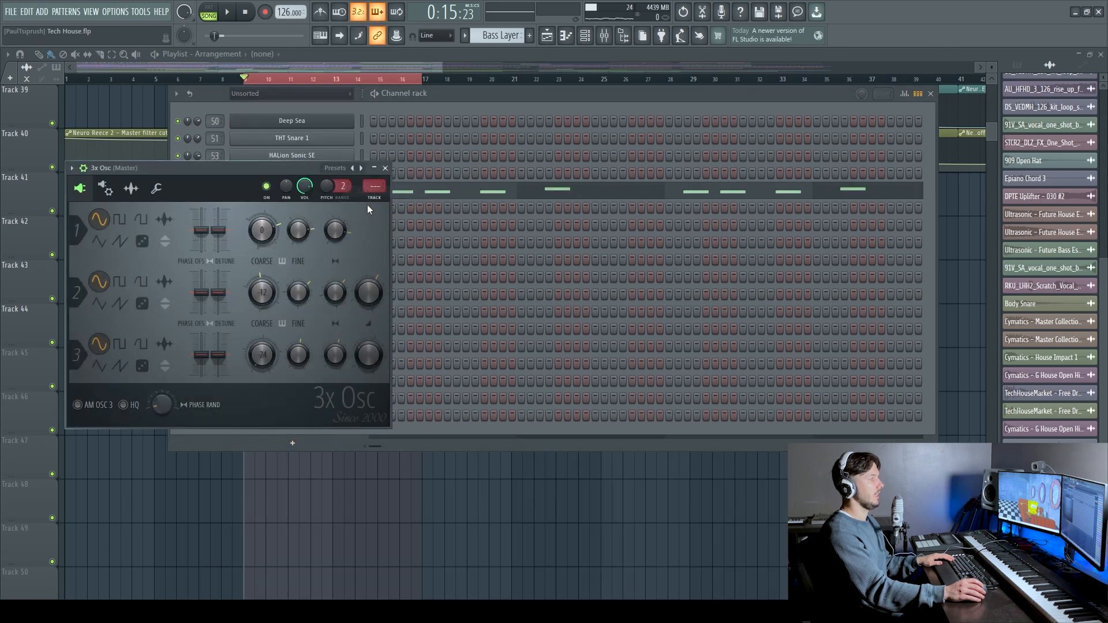
drag(286, 168, 682, 129)
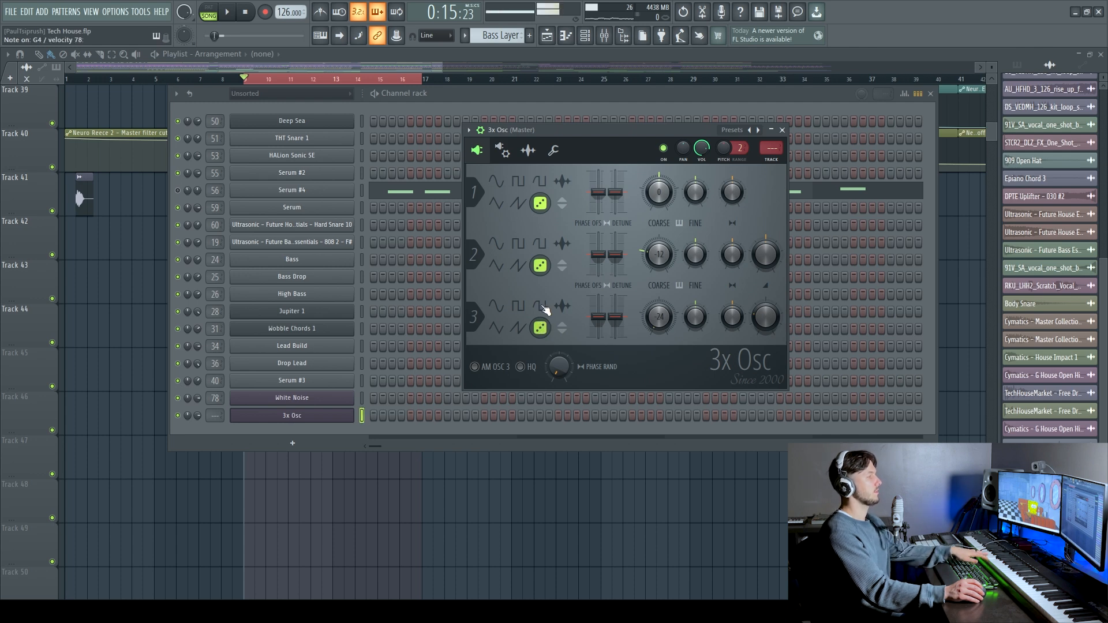
click(783, 130)
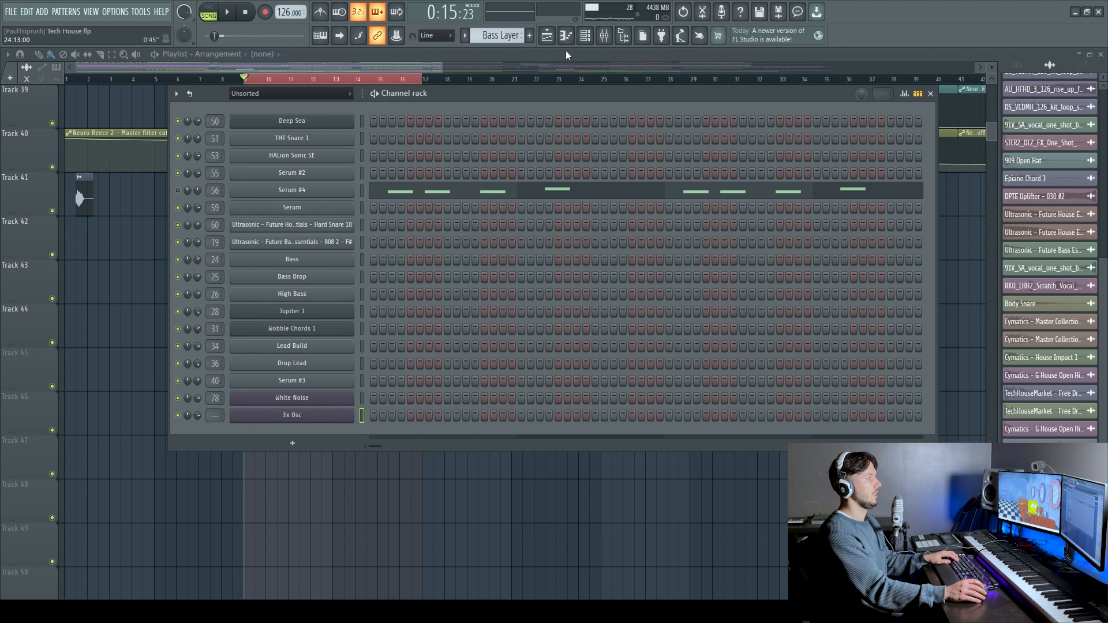
Create a new empty pattern named "White Noise"
click(580, 53)
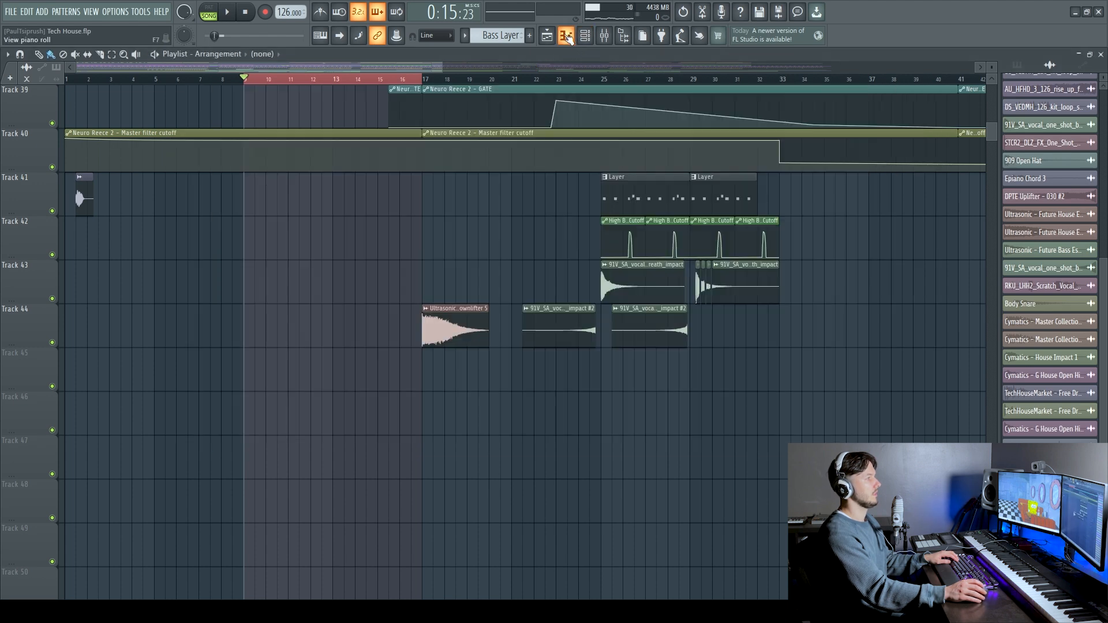
click(566, 35)
click(547, 36)
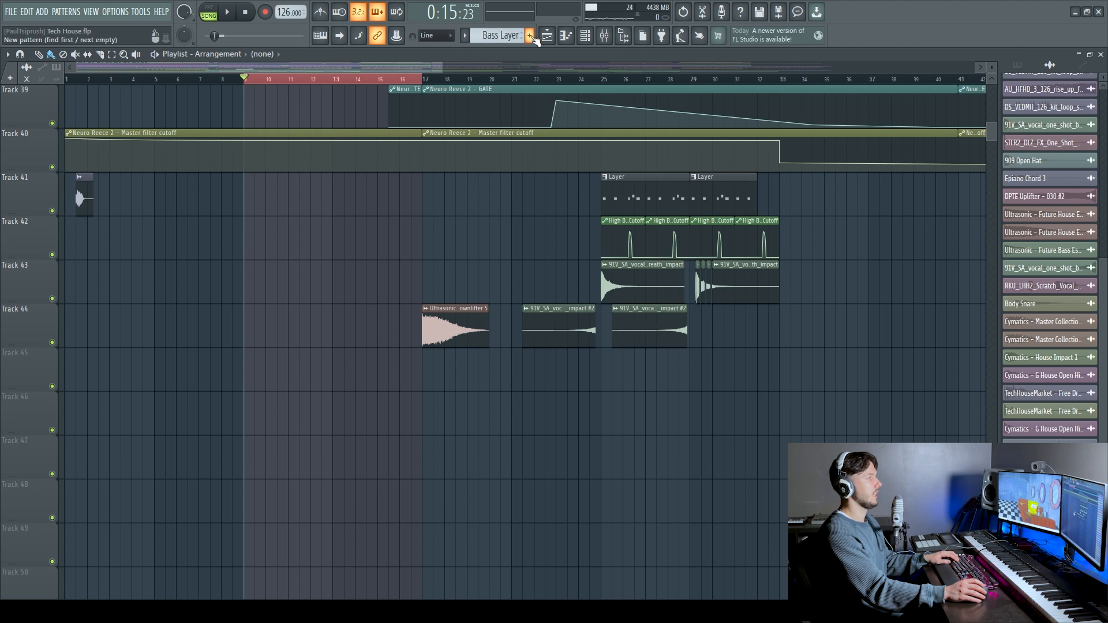
click(531, 37)
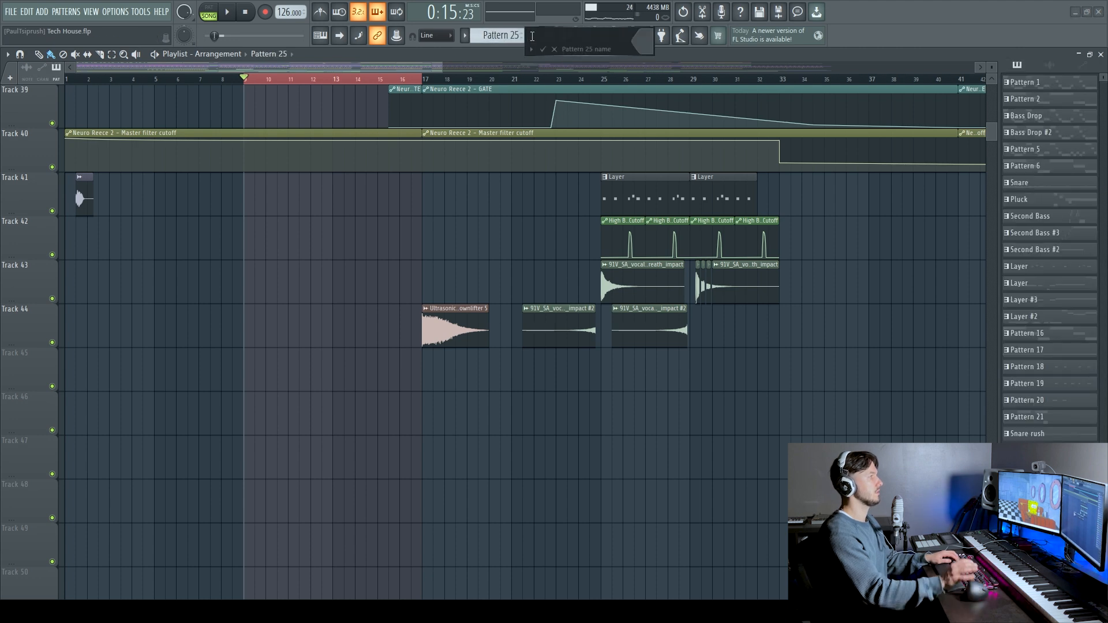
text(White Noise)
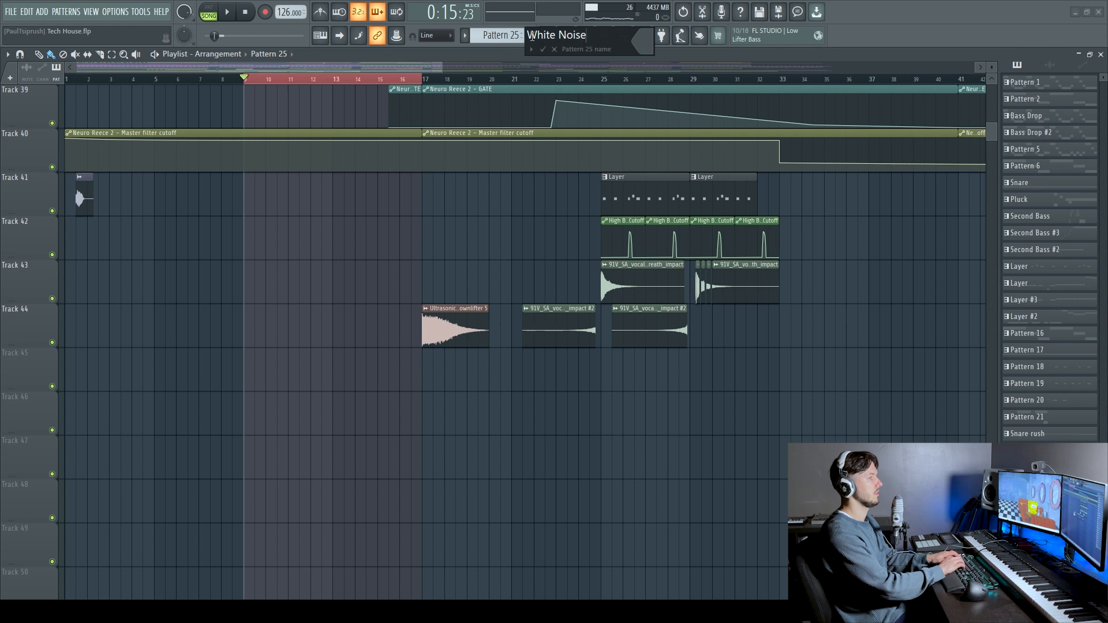
key(Return)
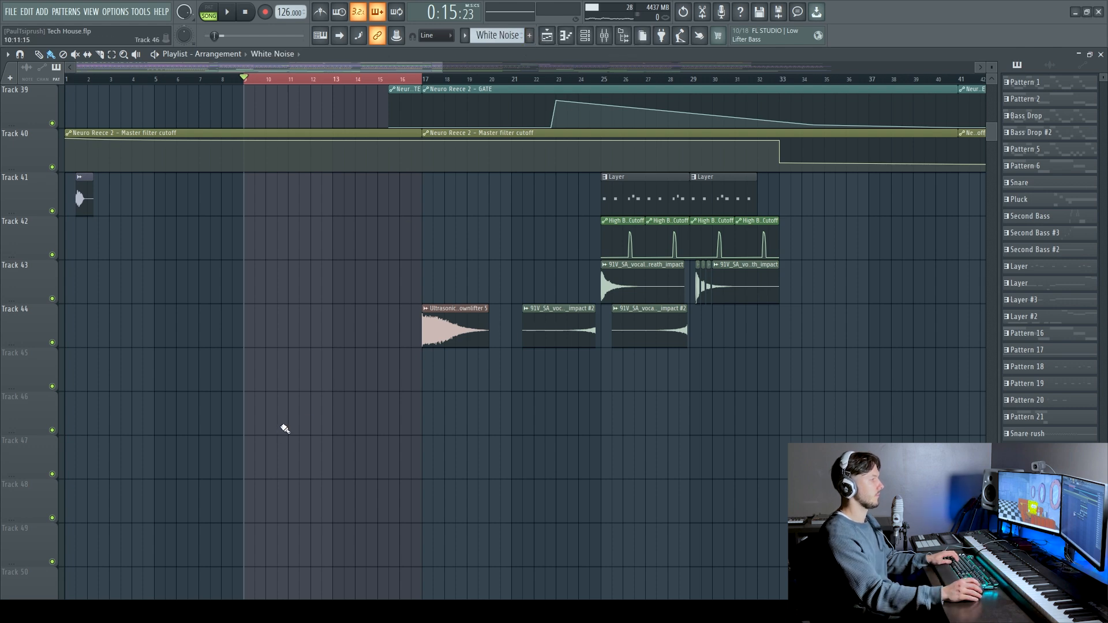
Place the White Noise pattern on Track 46 at bar 9 and draw an eight-bar C5 note for 3x Osc in it
click(250, 413)
click(585, 36)
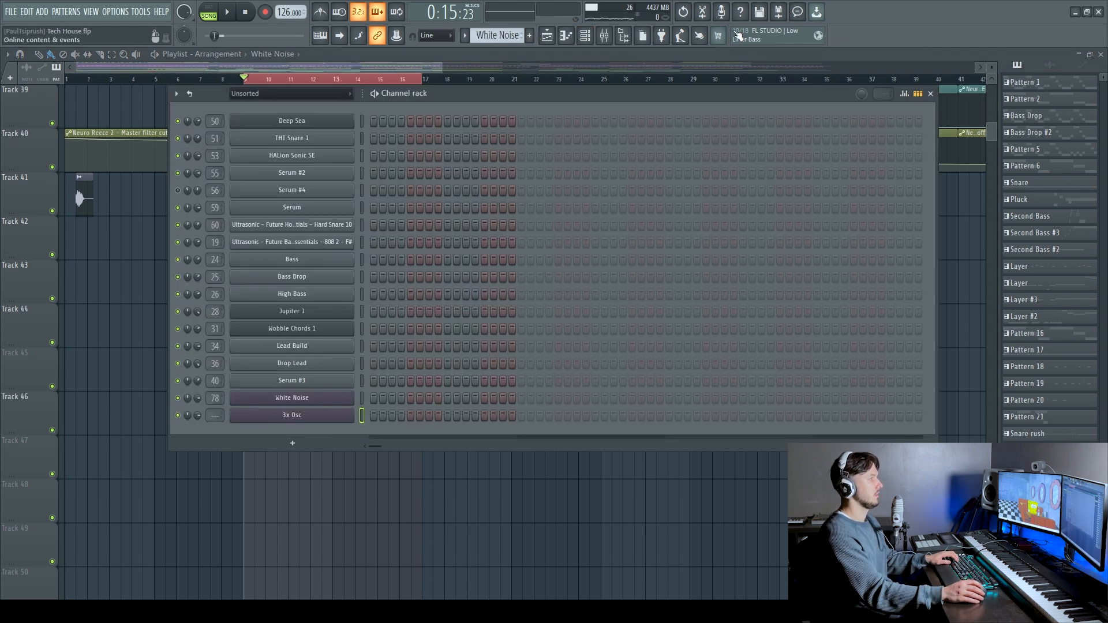
click(565, 36)
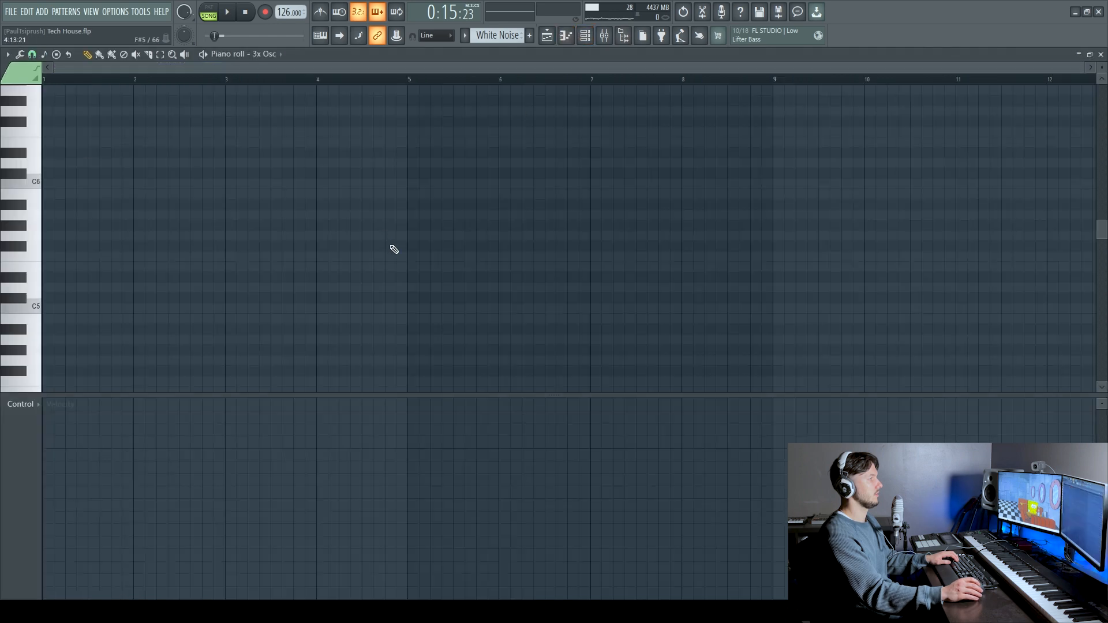
click(46, 308)
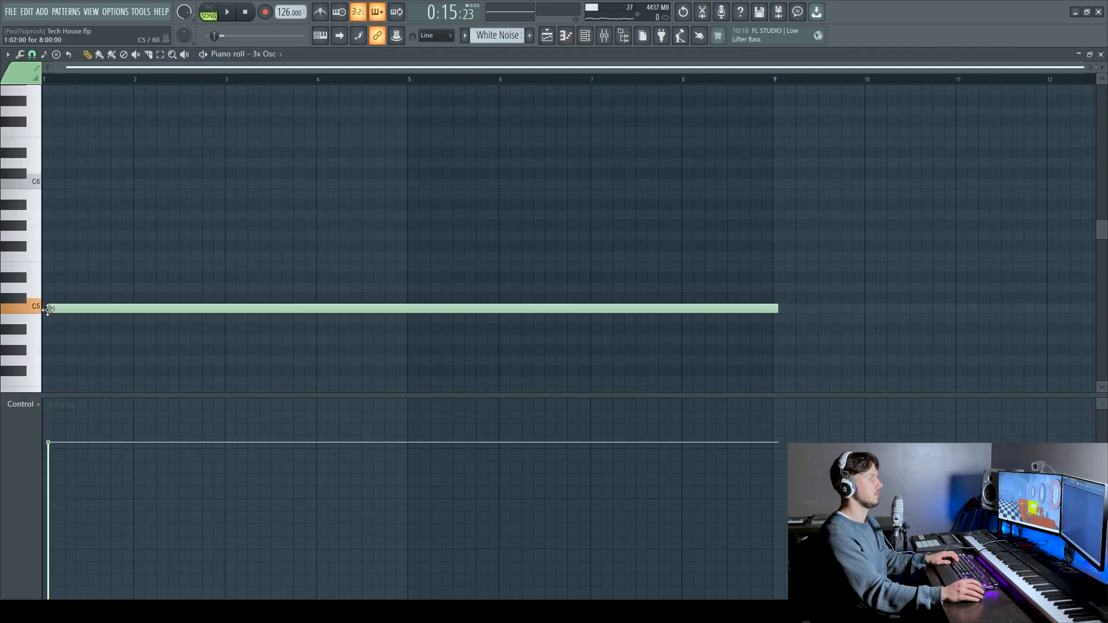
click(563, 37)
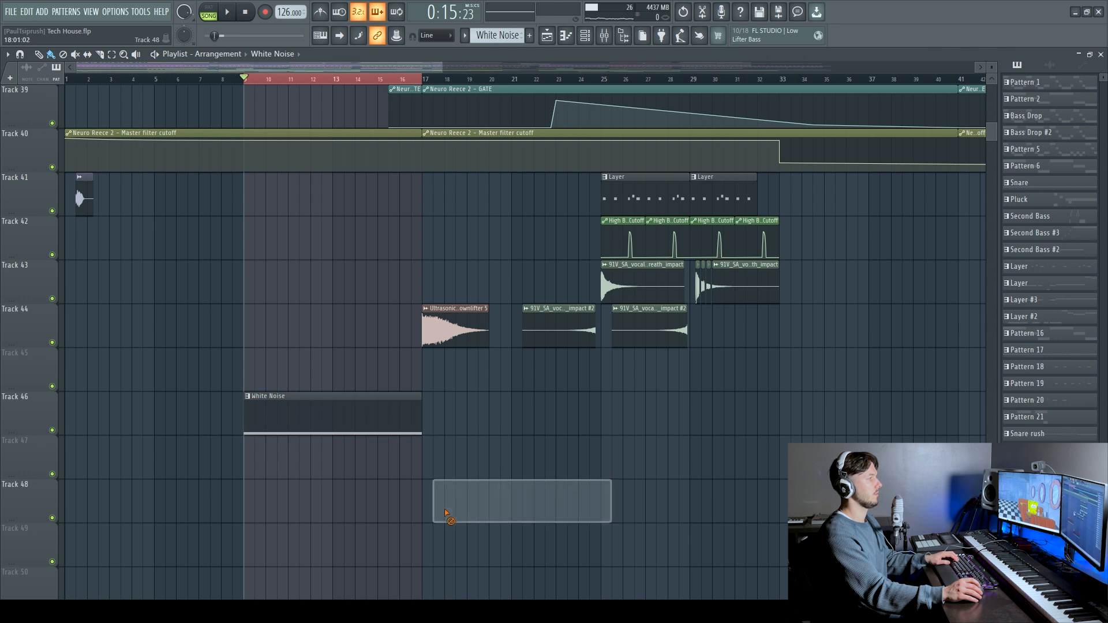
drag(422, 402, 428, 402)
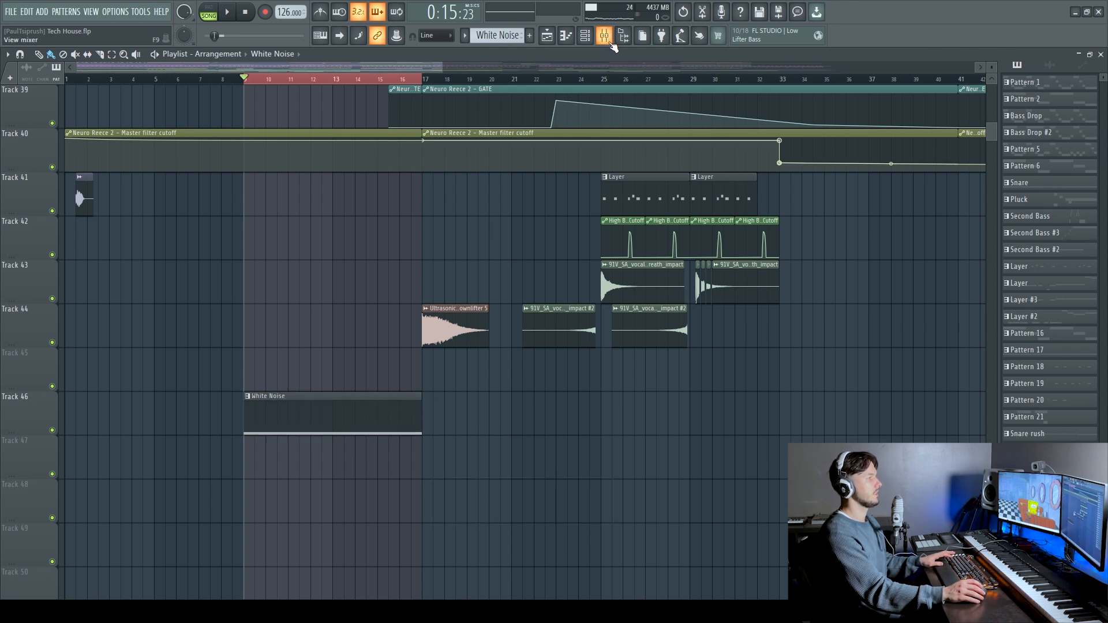
Play the section from bar 9 to hear the white noise in the mix
key(space)
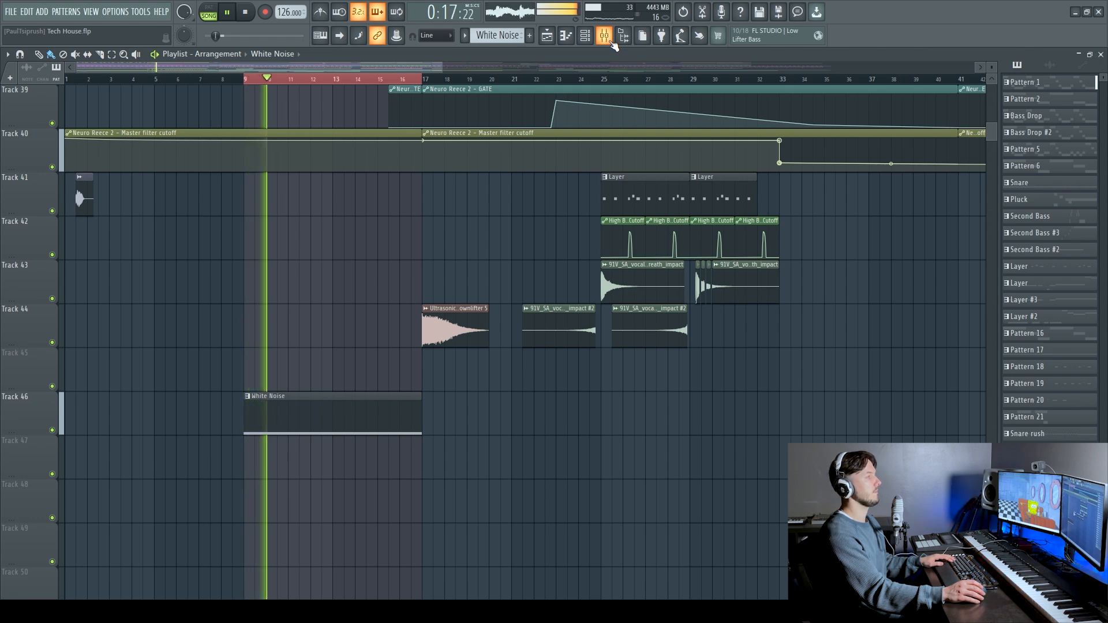
key(space)
key(F6)
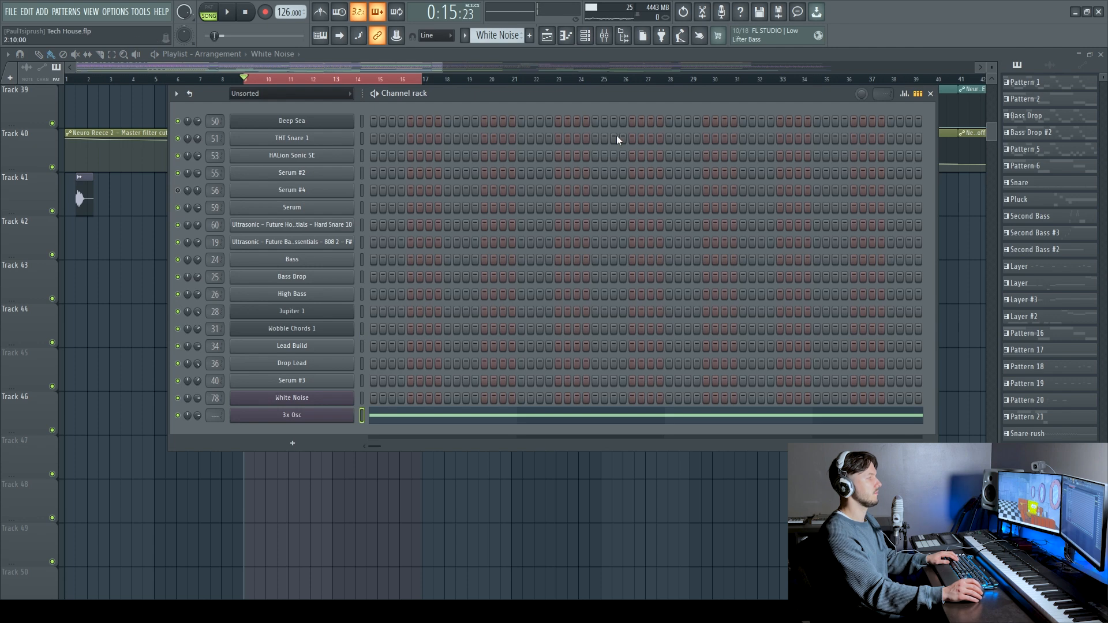
key(F6)
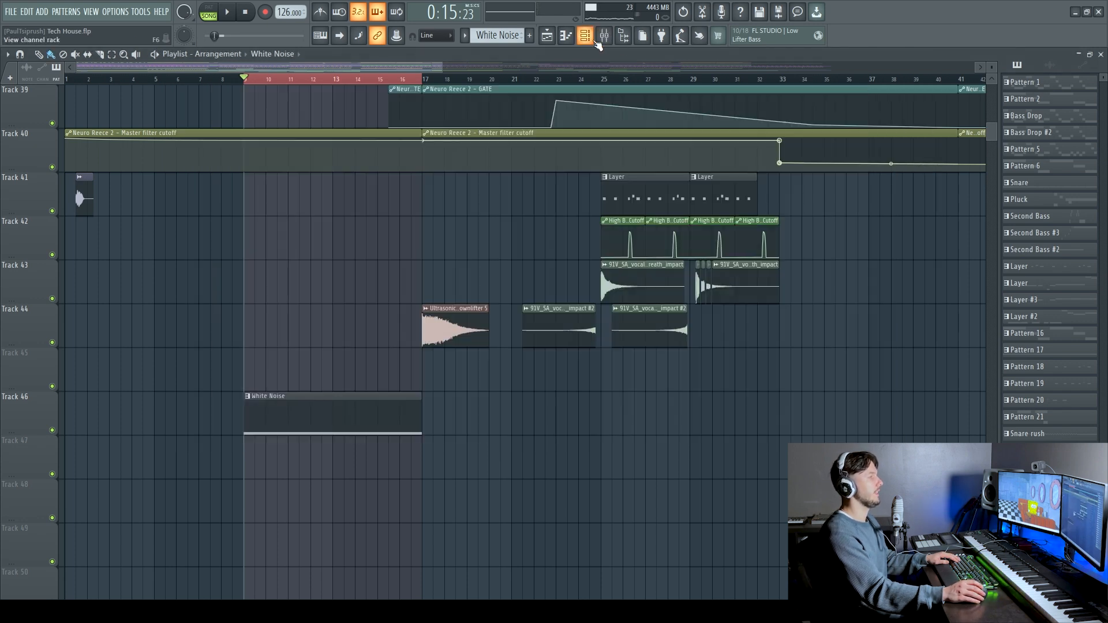
Route the 3x Osc channel to mixer insert 79
click(604, 36)
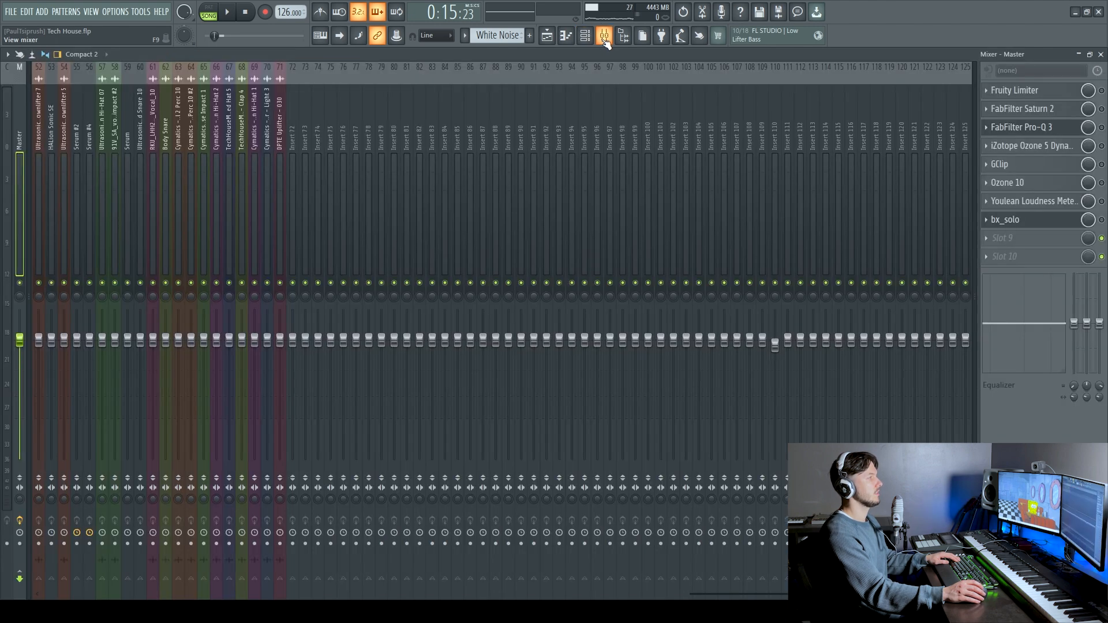
click(585, 36)
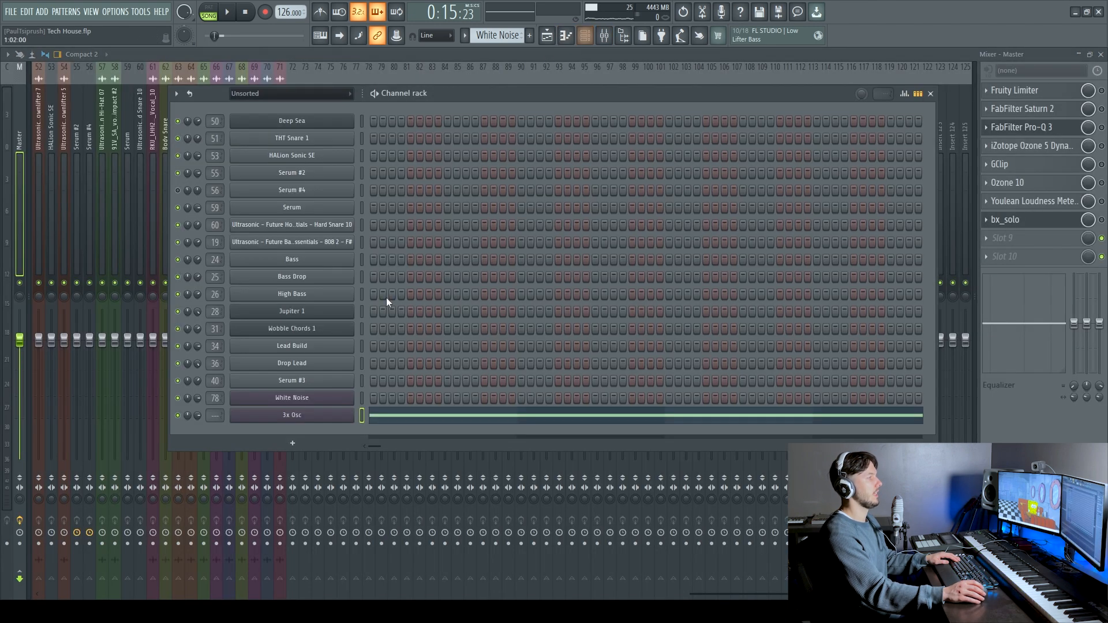
right_click(318, 420)
click(306, 428)
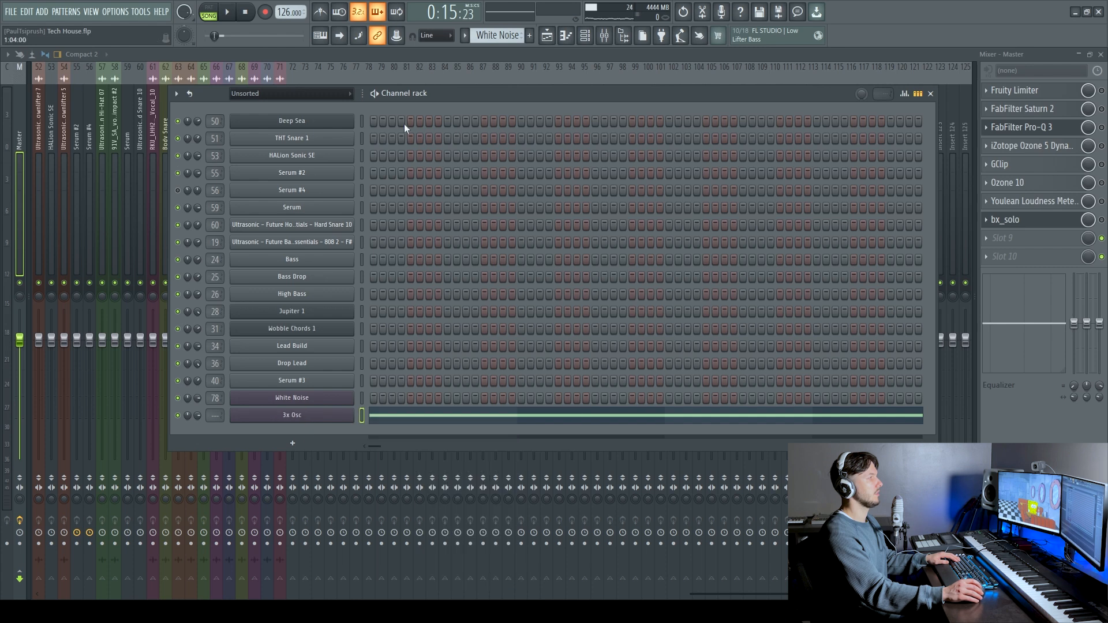
click(424, 60)
right_click(380, 136)
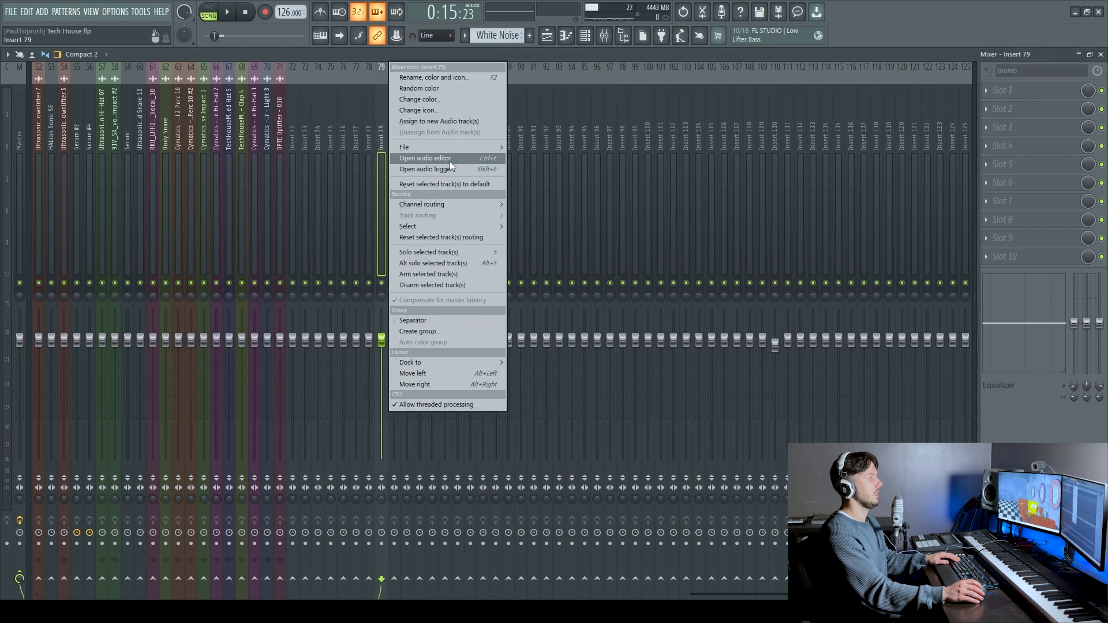
mouse_move(460, 202)
click(555, 203)
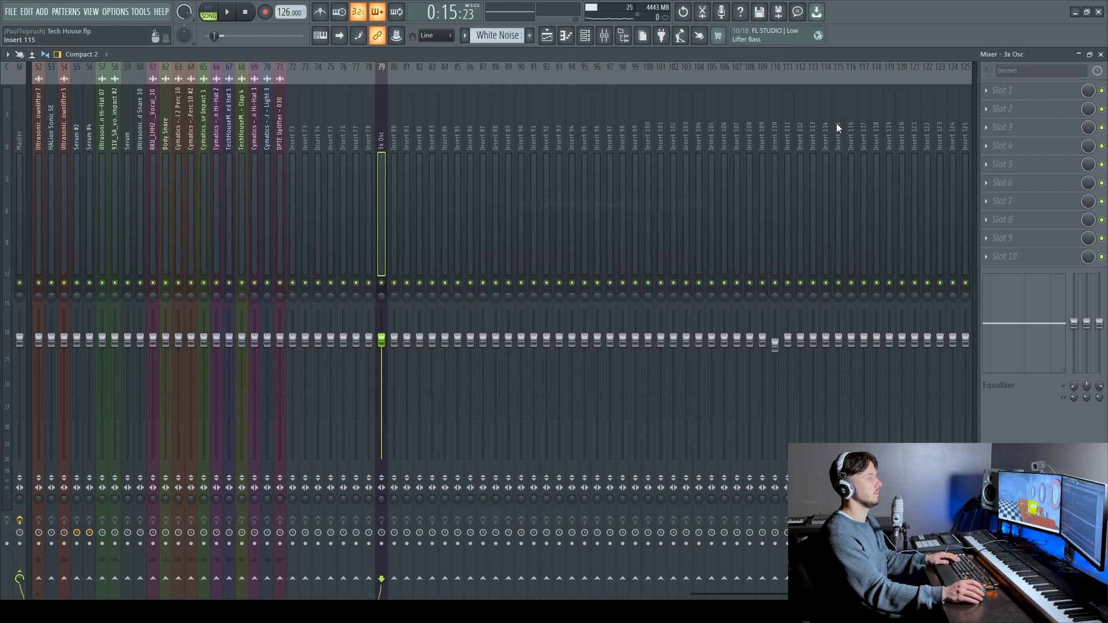
Load Fruity Filter into Slot 1 of the 3x Osc mixer track, with cutoff and low pass at maximum and resonance and high pass at minimum
click(986, 92)
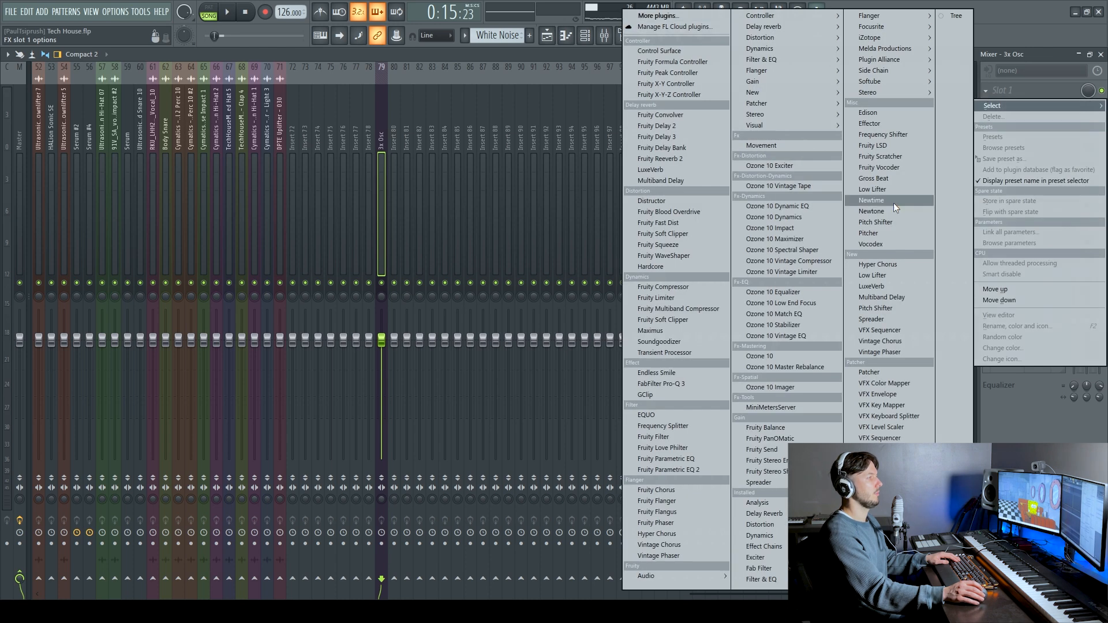
click(667, 435)
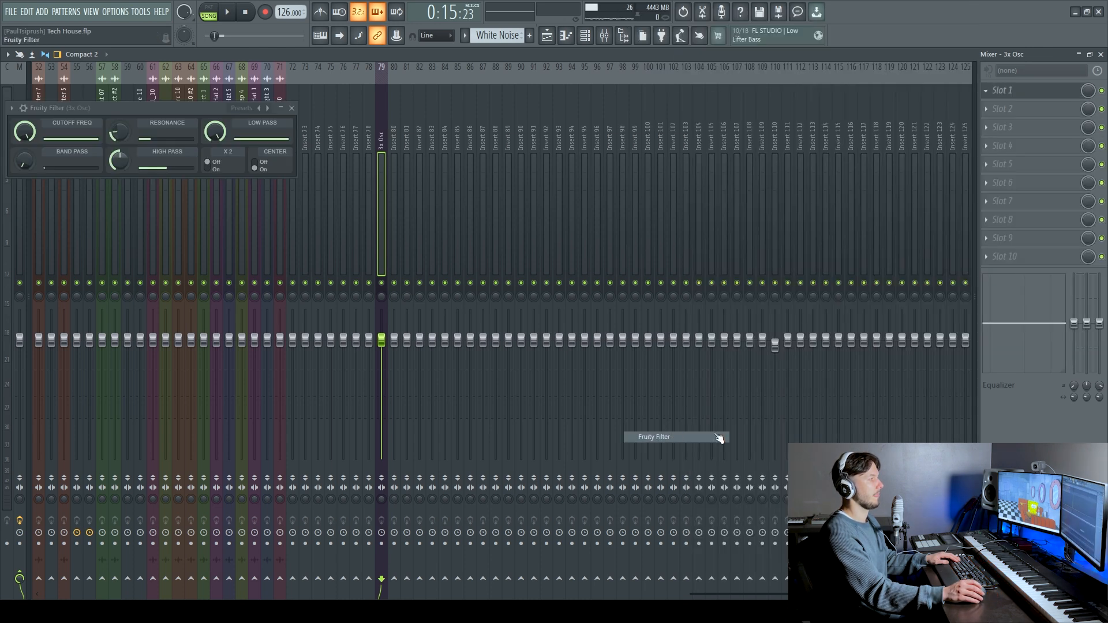
drag(184, 105, 705, 124)
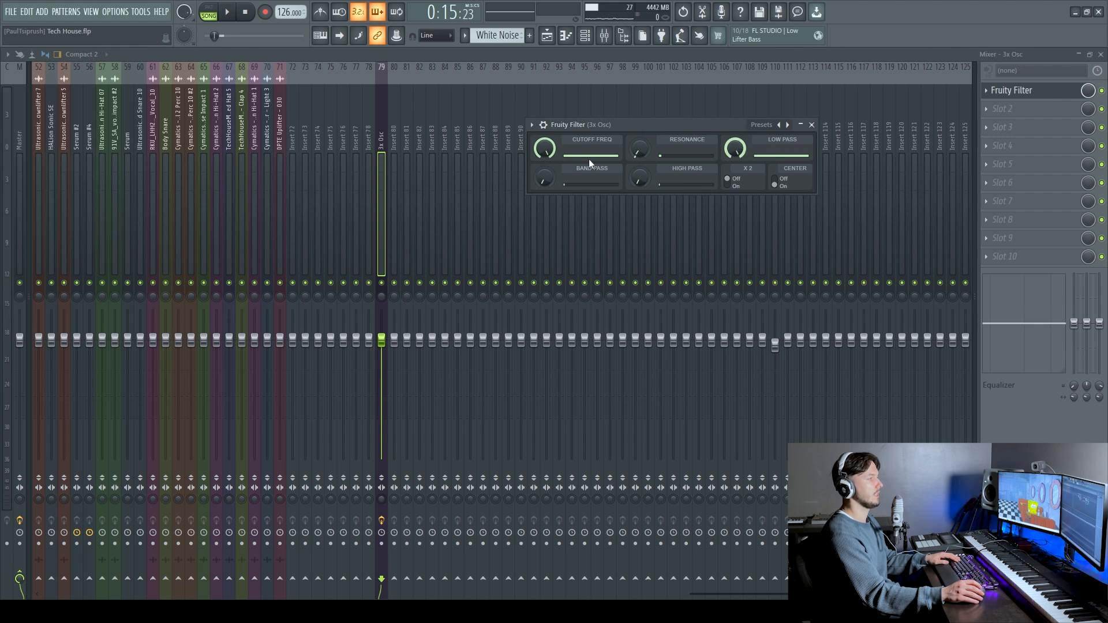
mouse_move(544, 149)
mouse_down()
mouse_move(544, 159)
mouse_move(544, 129)
mouse_up()
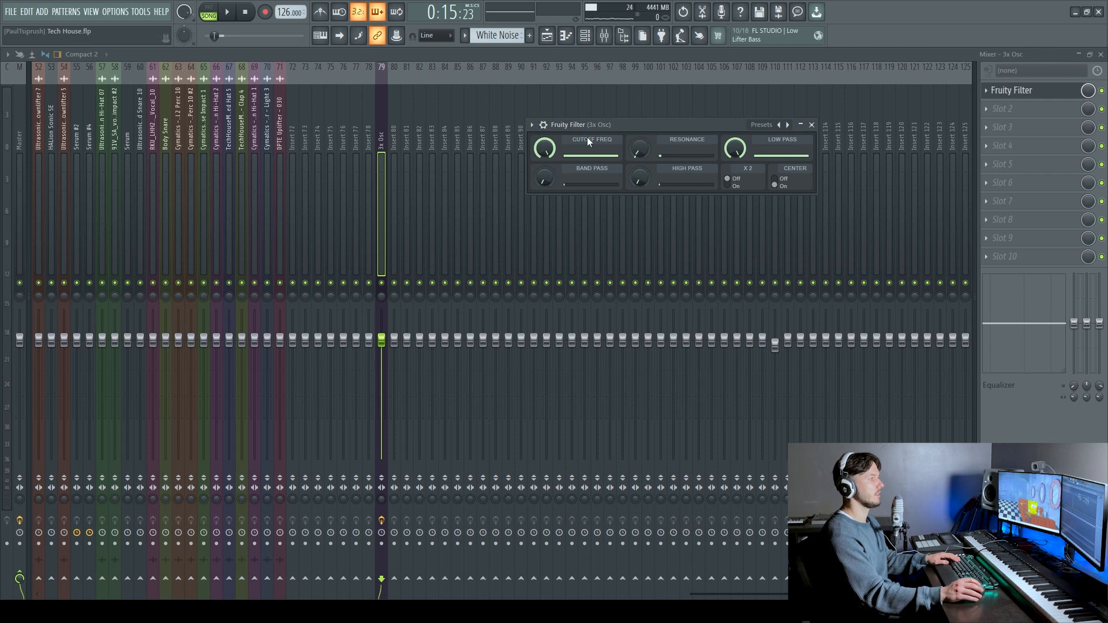
Create an automation clip for Fruity Filter's cutoff frequency and place it on Track 47 beneath the White Noise clip
right_click(553, 151)
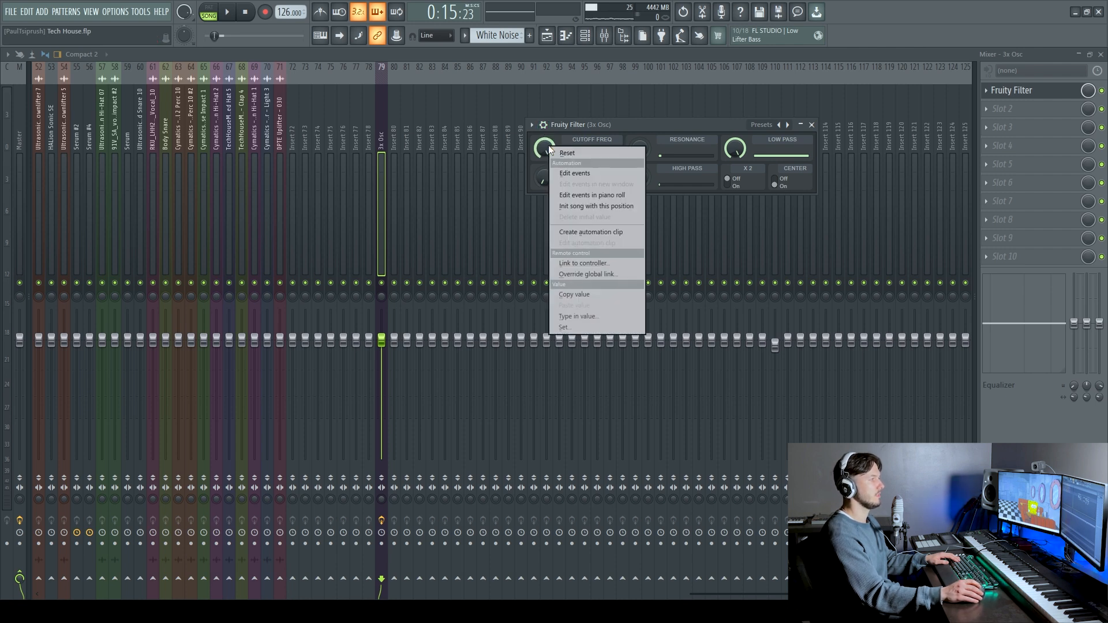
click(589, 232)
click(547, 36)
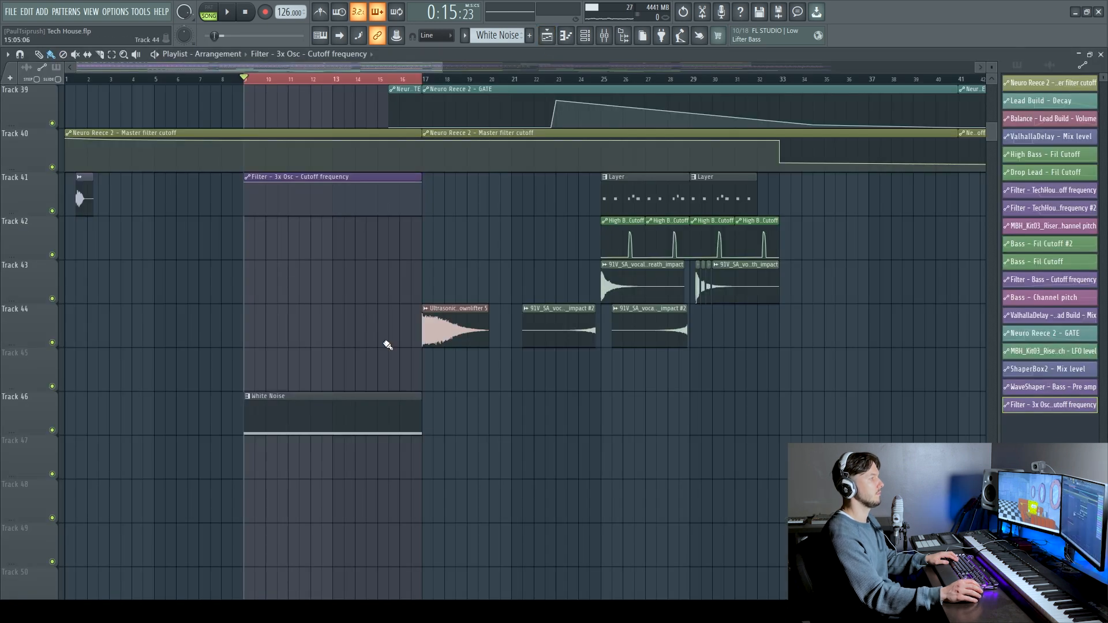
drag(339, 180, 344, 453)
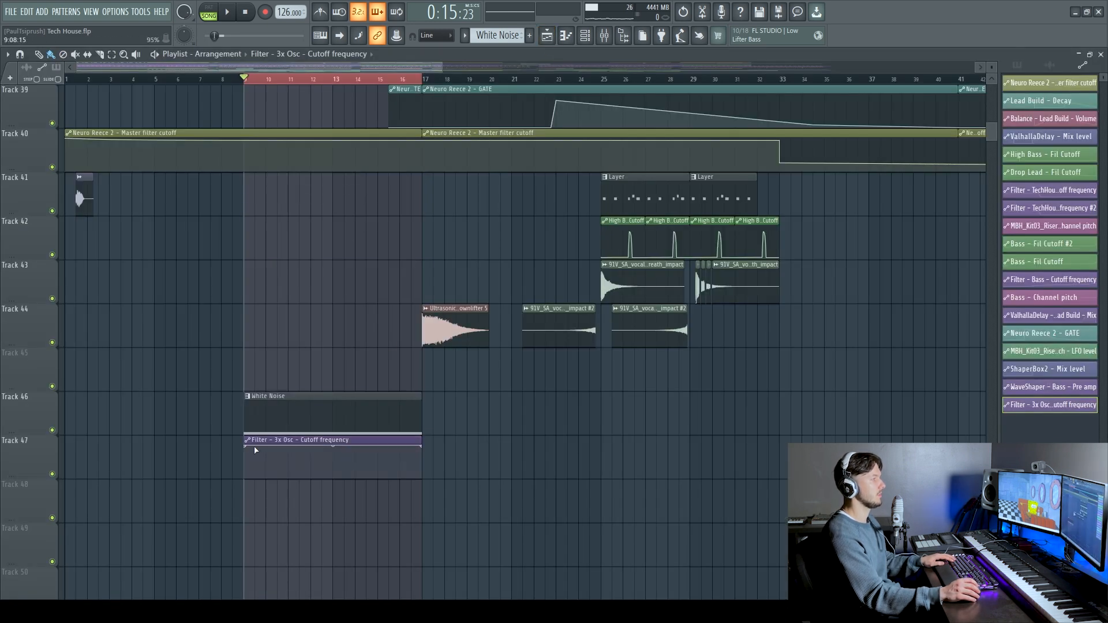
Shape the cutoff automation to rise from minimum at bar 9 and drop at about bar 16, trim the White Noise clip there, and play it
drag(256, 450, 256, 479)
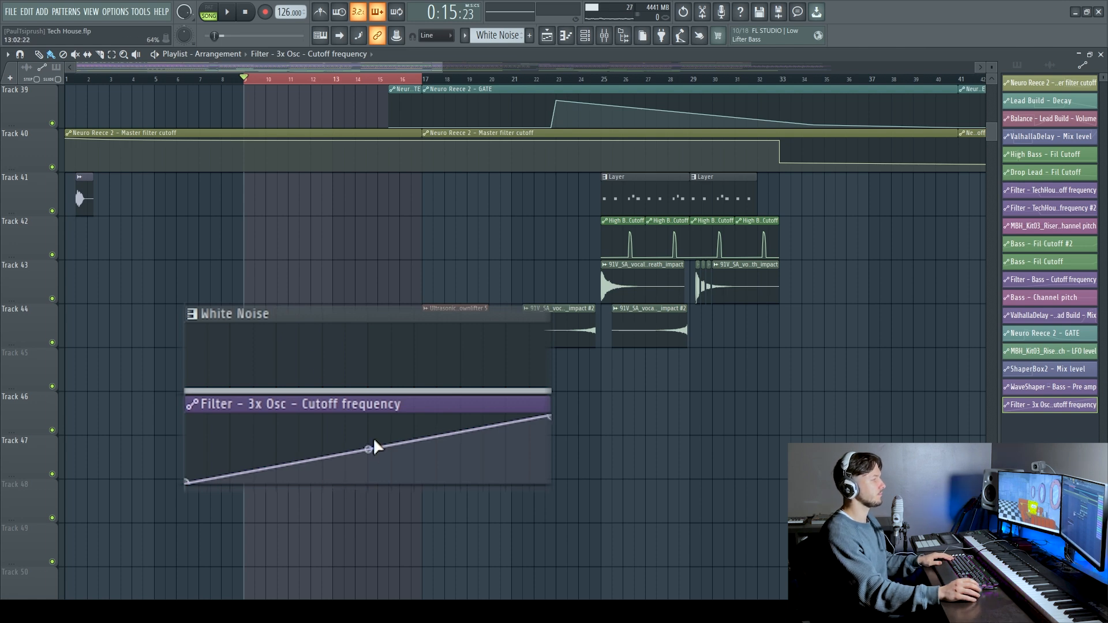
drag(545, 418, 501, 486)
right_click(538, 437)
drag(544, 332, 399, 404)
key(space)
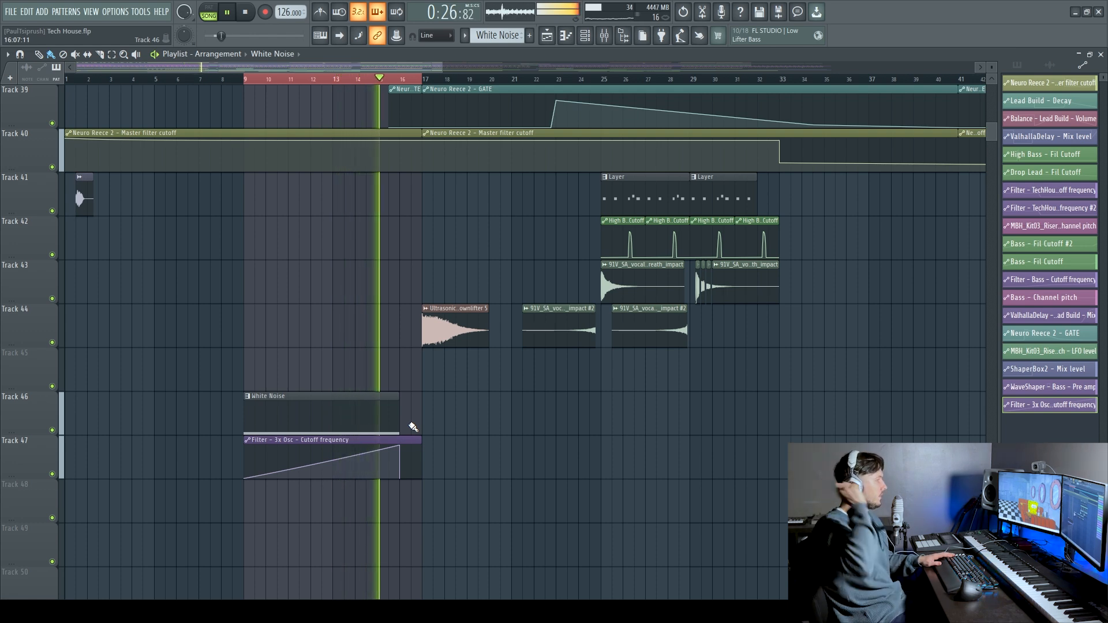
key(space)
Reopen Fruity Filter on the 3x Osc mixer track and audition high and lower resonance amounts during playback
click(605, 35)
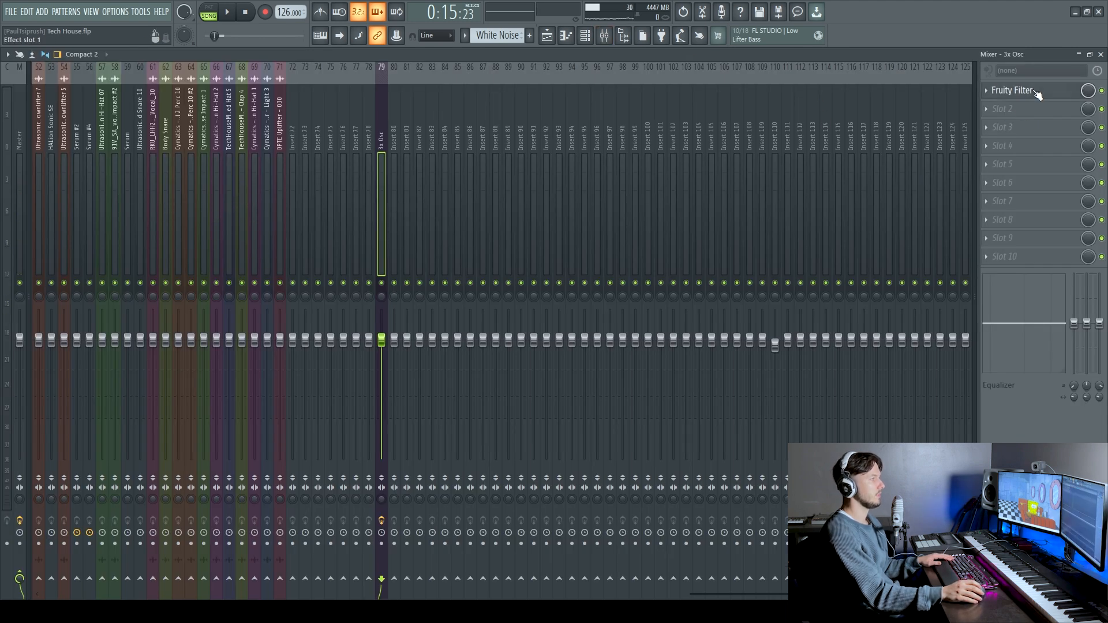
click(548, 37)
click(585, 36)
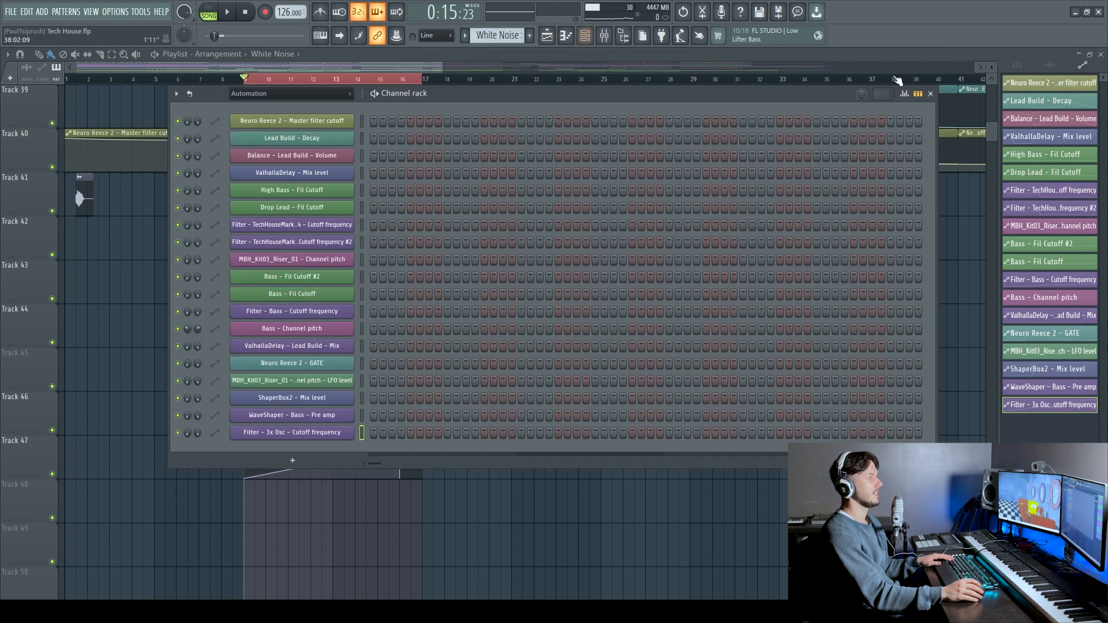
click(605, 35)
click(1030, 90)
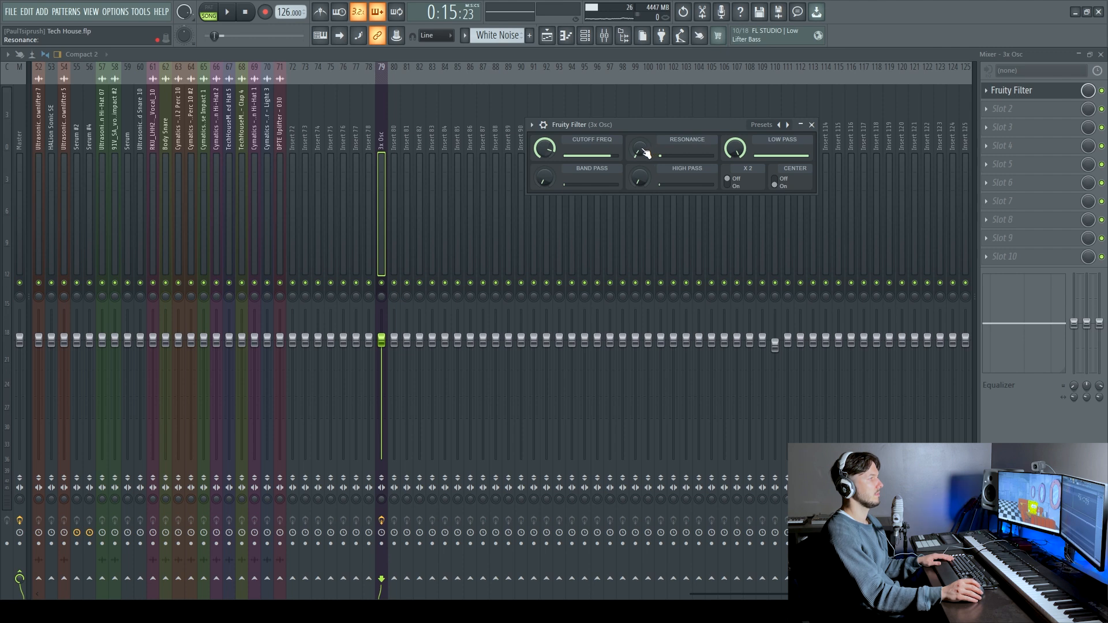
key(space)
drag(645, 152, 644, 87)
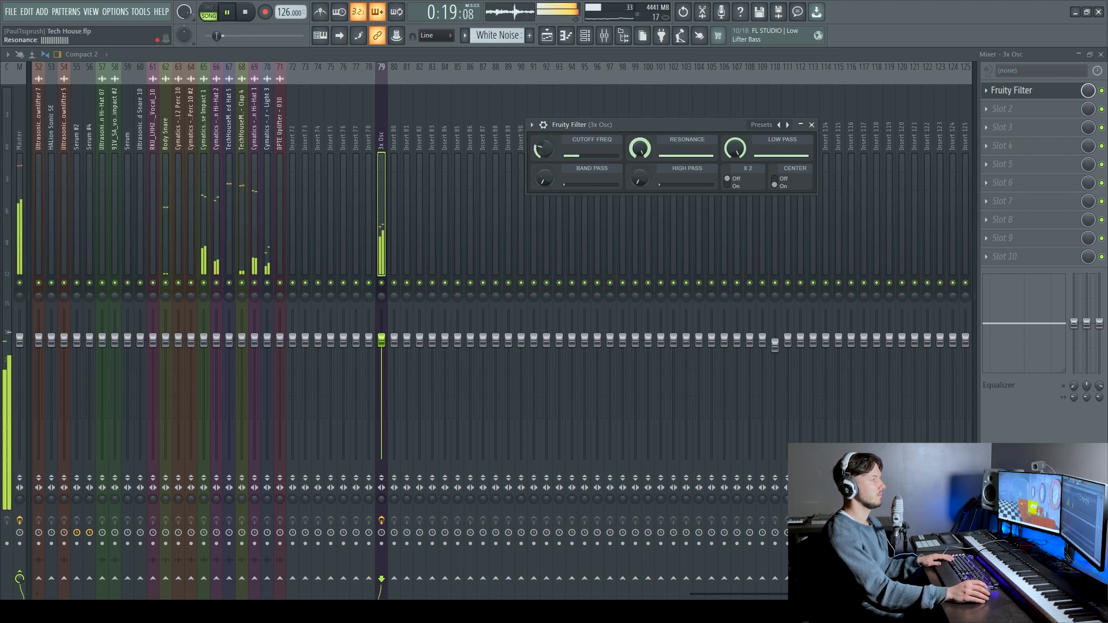
drag(640, 148, 641, 172)
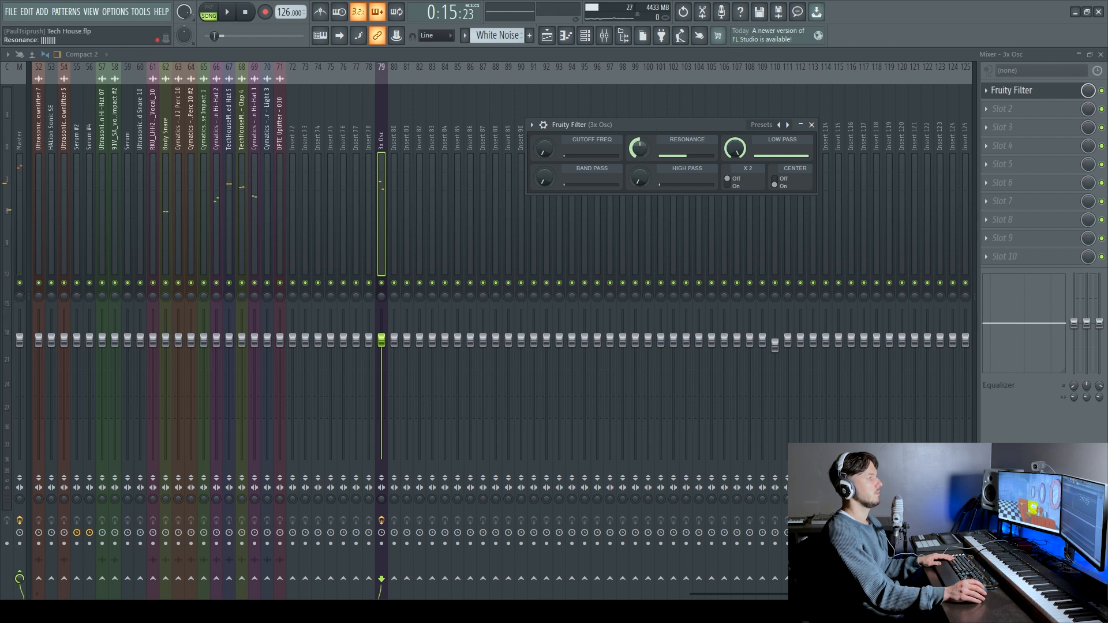
Create an automation clip for the filter's resonance at maximum and place it on Track 48 from bar 9 to bar 17
right_click(640, 149)
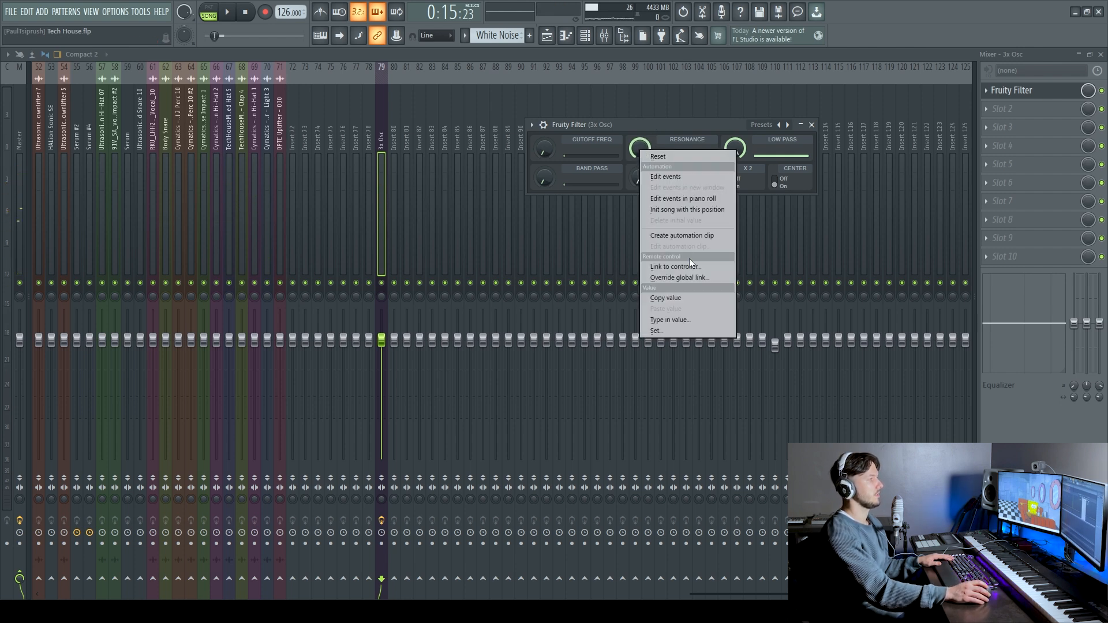
click(682, 235)
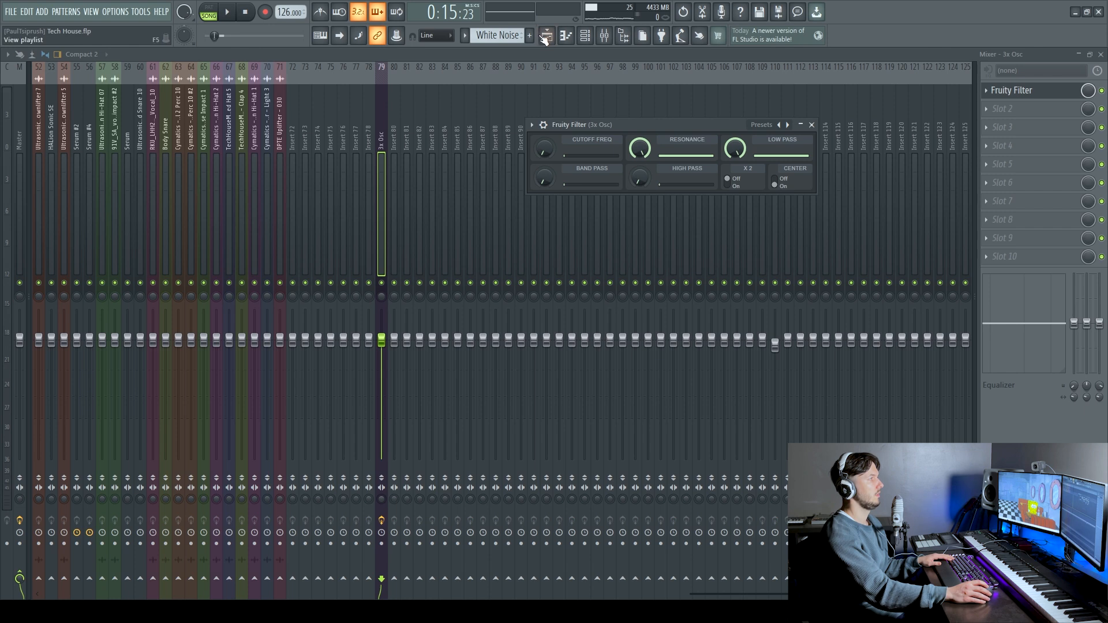
click(545, 36)
scroll(317, 203, up, 1)
drag(308, 179, 804, 410)
scroll(306, 514, up, 3)
scroll(779, 411, down, 1)
drag(739, 430, 407, 444)
Shape the resonance automation with short square drops to minimum on the last beat before bars 10, 11 and 12
key(space)
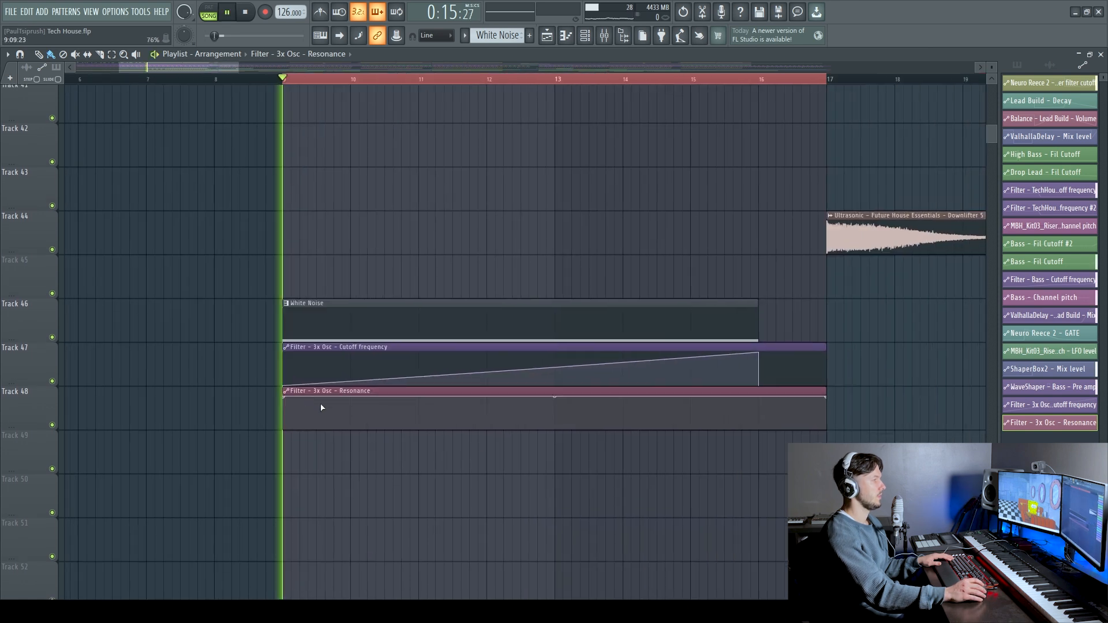
key(space)
drag(381, 414, 363, 443)
right_click(420, 406)
mouse_move(420, 406)
mouse_down()
mouse_move(420, 438)
mouse_move(374, 417)
mouse_up()
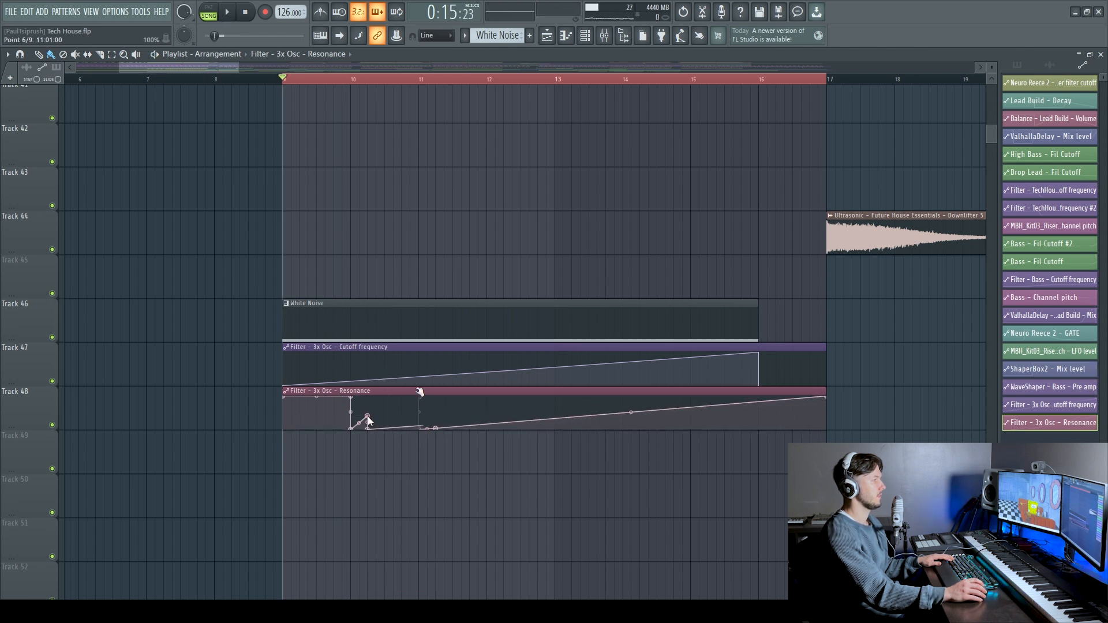
right_click(371, 406)
click(393, 399)
right_click(469, 397)
right_click(487, 404)
Continue the resonance pattern with square drops before bars 13, 14 and 15, using slightly lower peaks between them
key(space)
key(space)
drag(539, 408, 549, 433)
right_click(609, 409)
drag(609, 409, 623, 432)
right_click(625, 408)
right_click(675, 409)
drag(675, 409, 691, 432)
right_click(760, 404)
During playback, drop the resonance to minimum at bar 16 so it ramps up to maximum at bar 17
key(space)
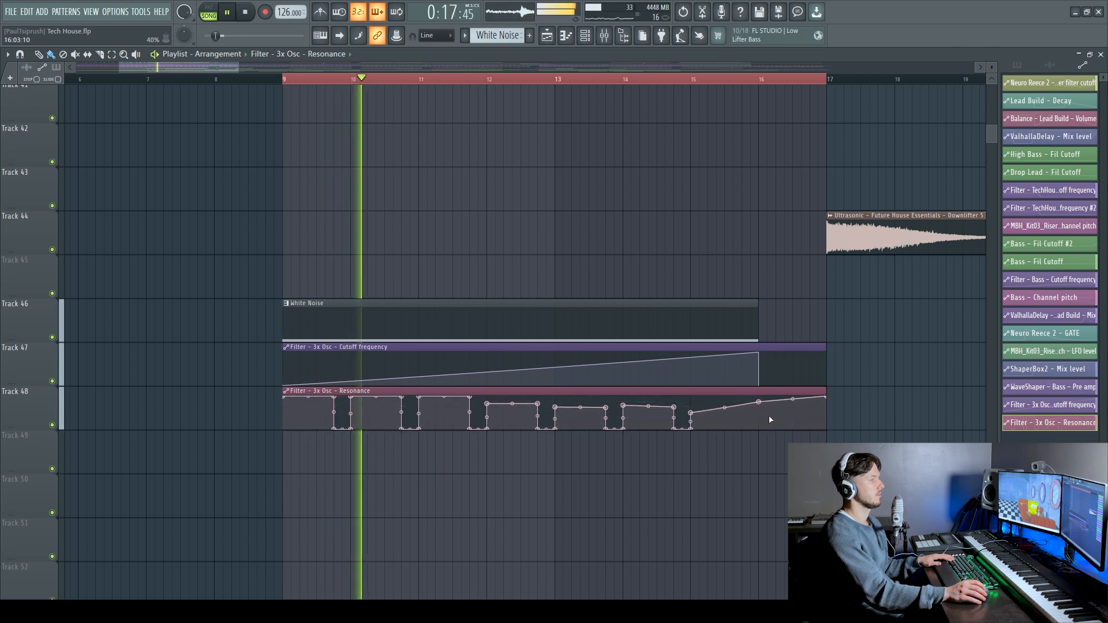
right_click(765, 409)
drag(766, 410, 761, 431)
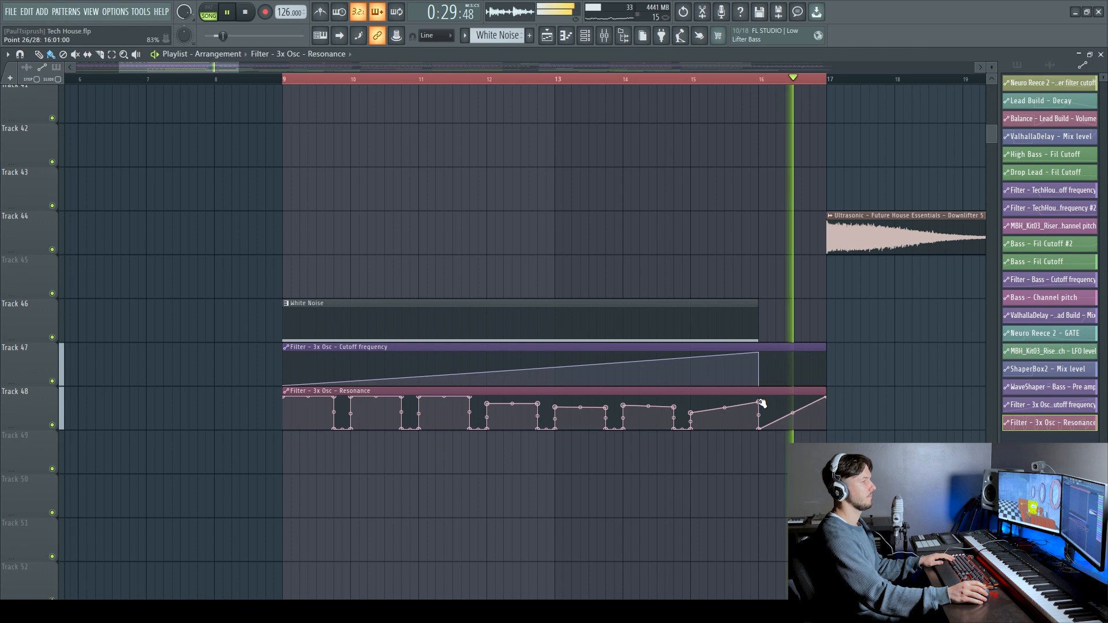
key(space)
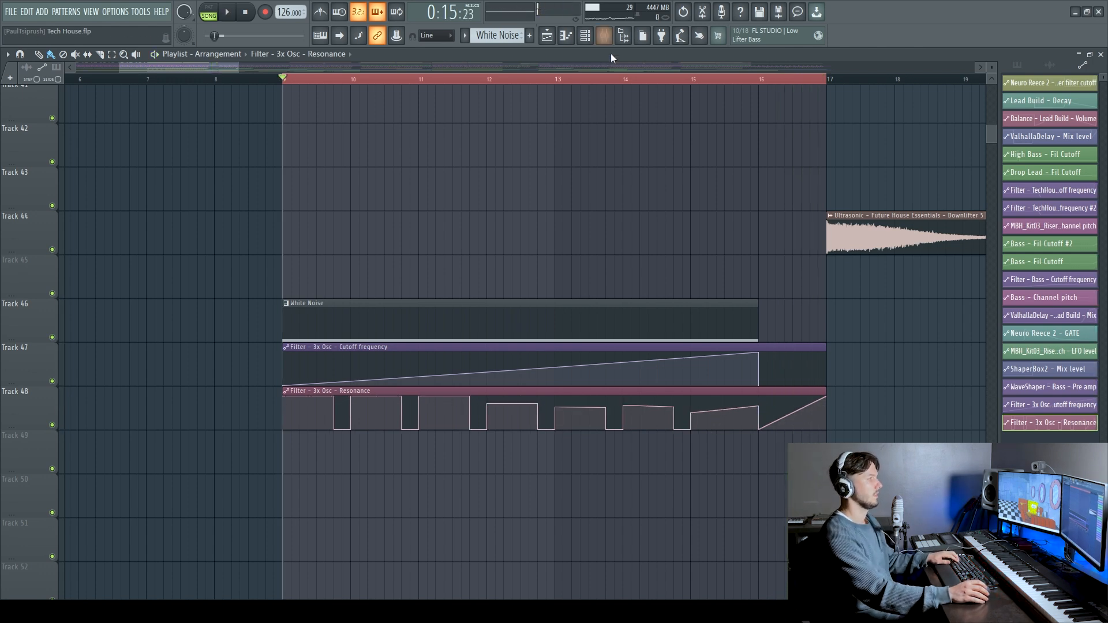
Load Fruity Delay 2 into Slot 2 of the 3x Osc mixer track and shift its time stereo offset to the right
click(604, 36)
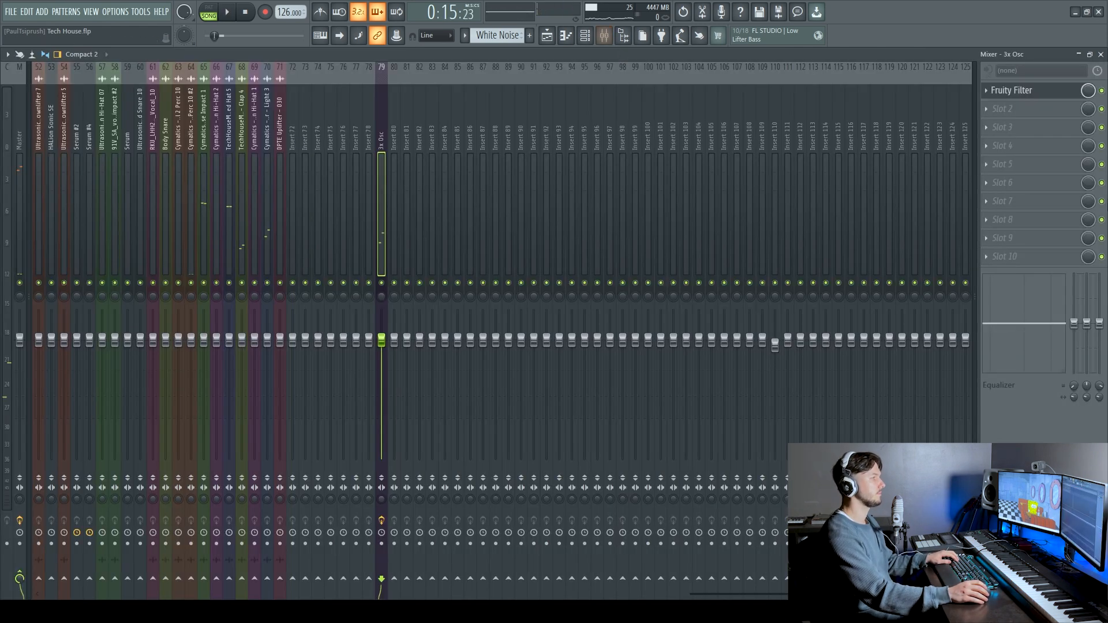
click(994, 112)
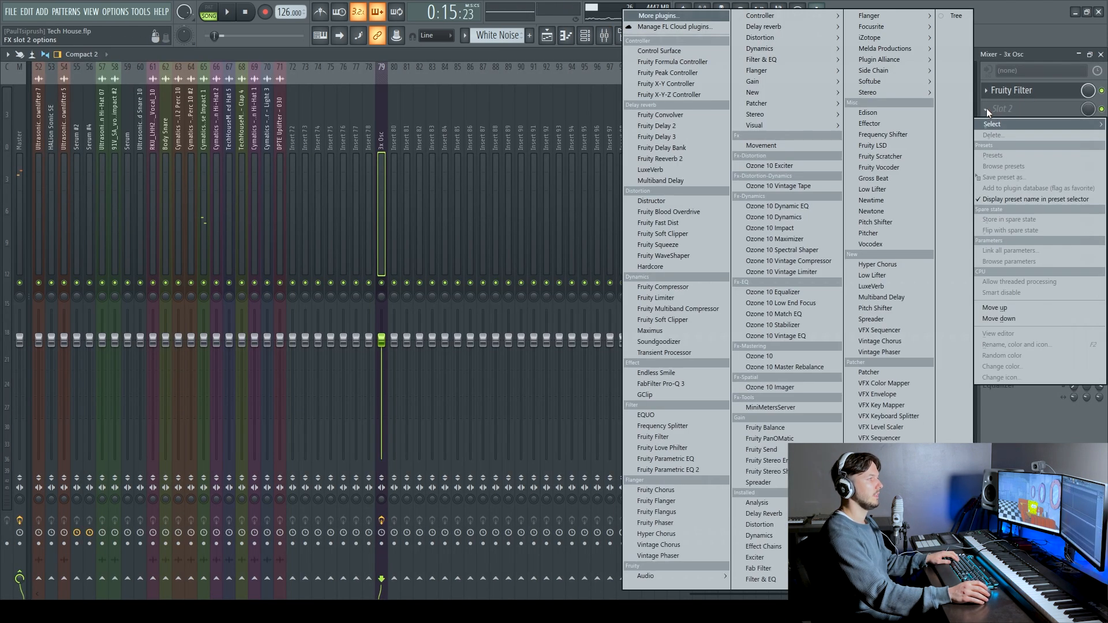
click(663, 126)
drag(160, 127, 671, 124)
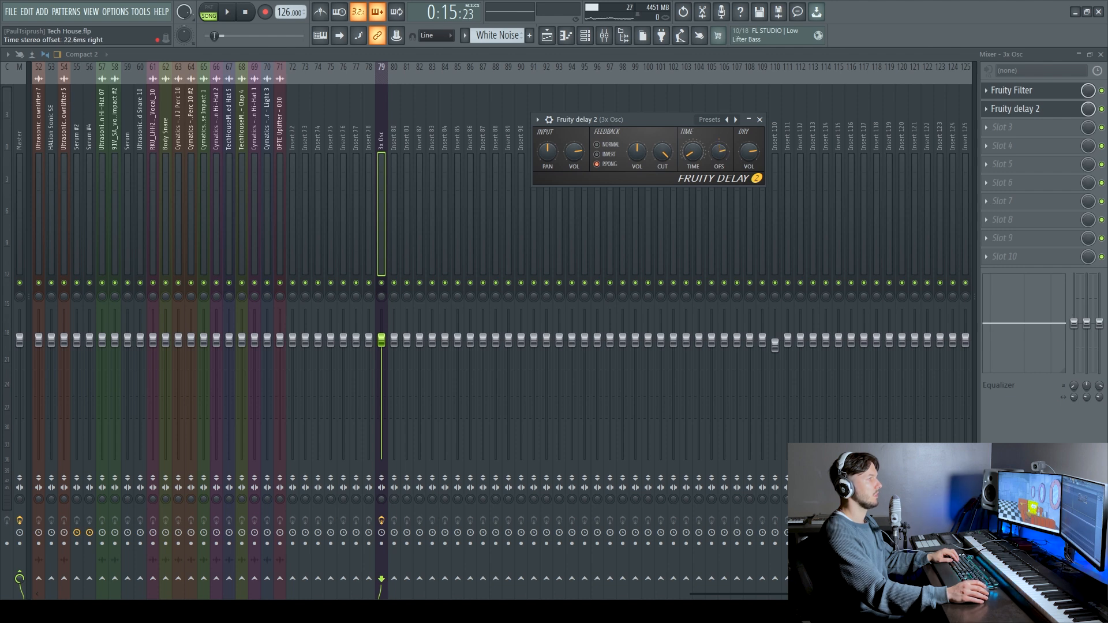
drag(719, 152, 720, 131)
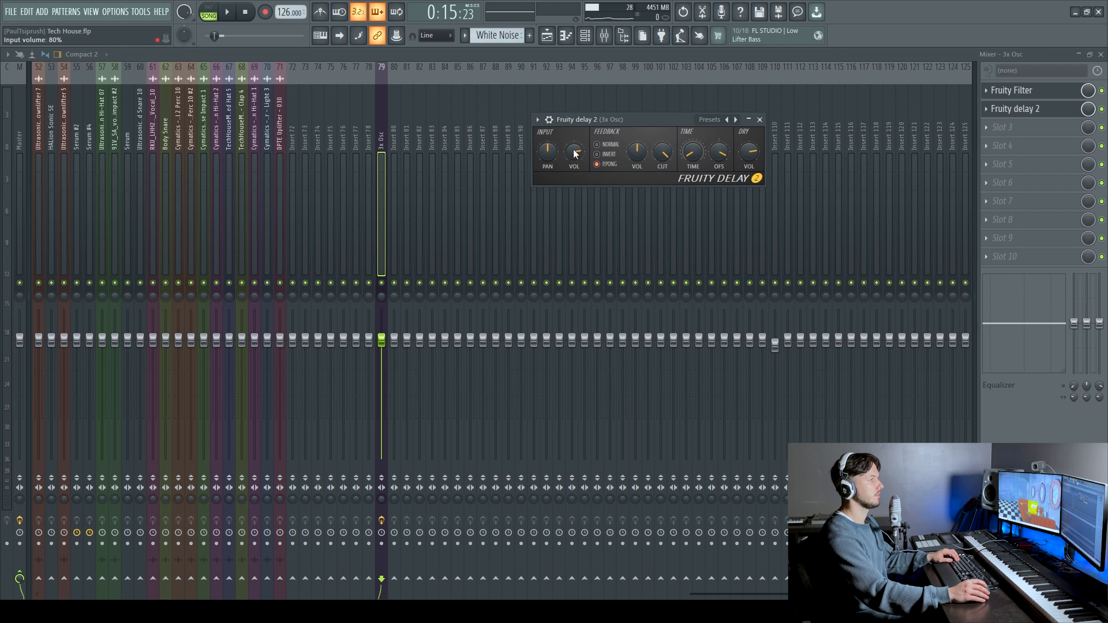
Compare the riser with and without the delay during playback, and set the delay's feedback volume to 45%
key(space)
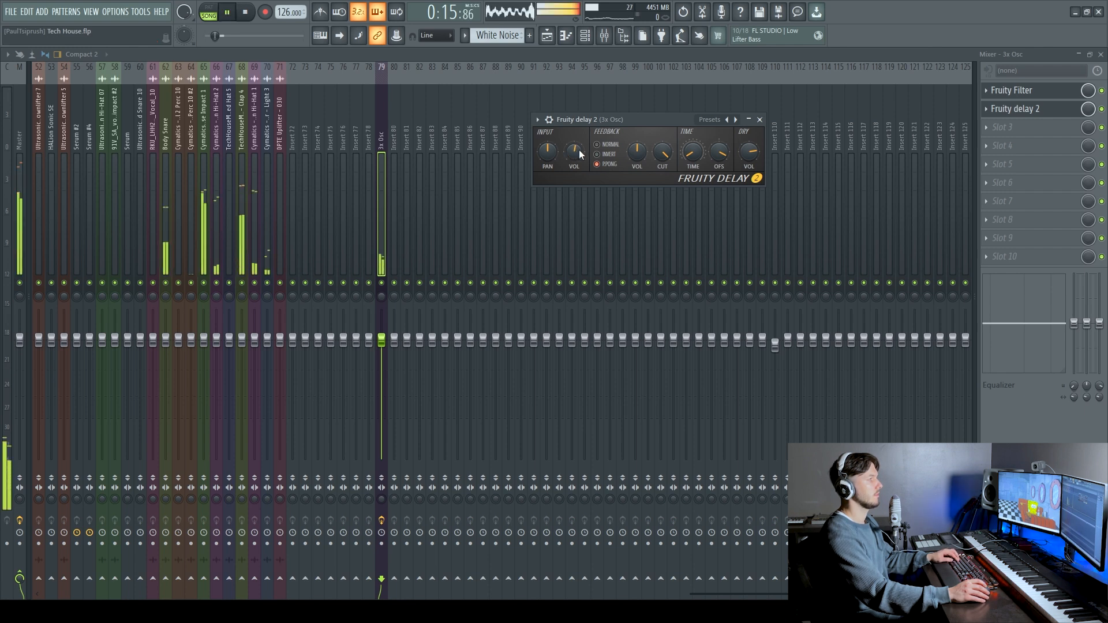
click(1102, 109)
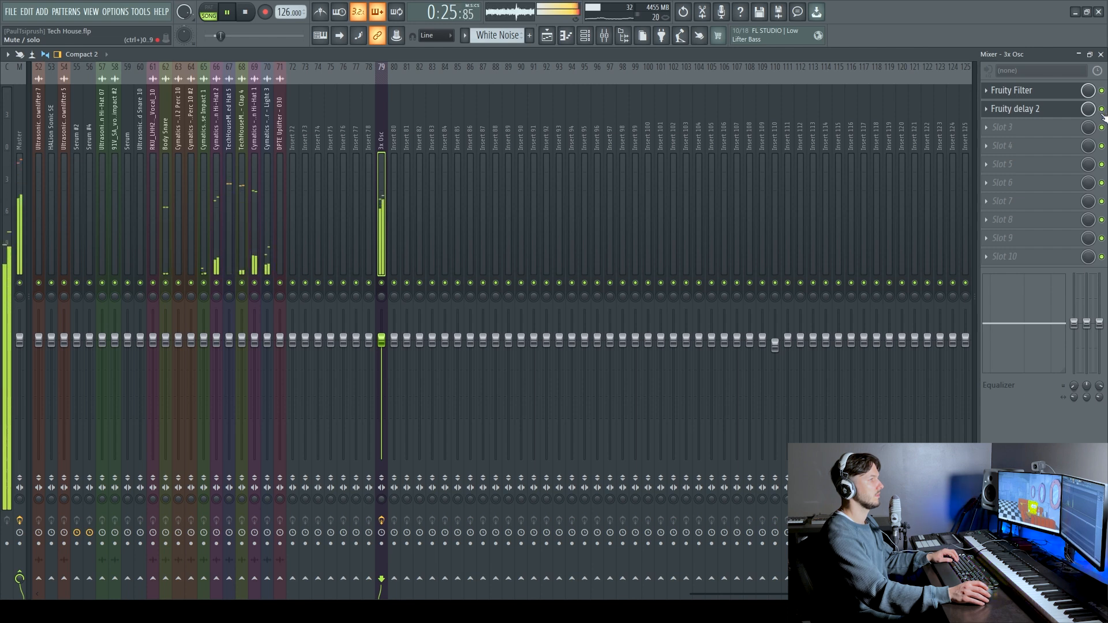
click(1021, 108)
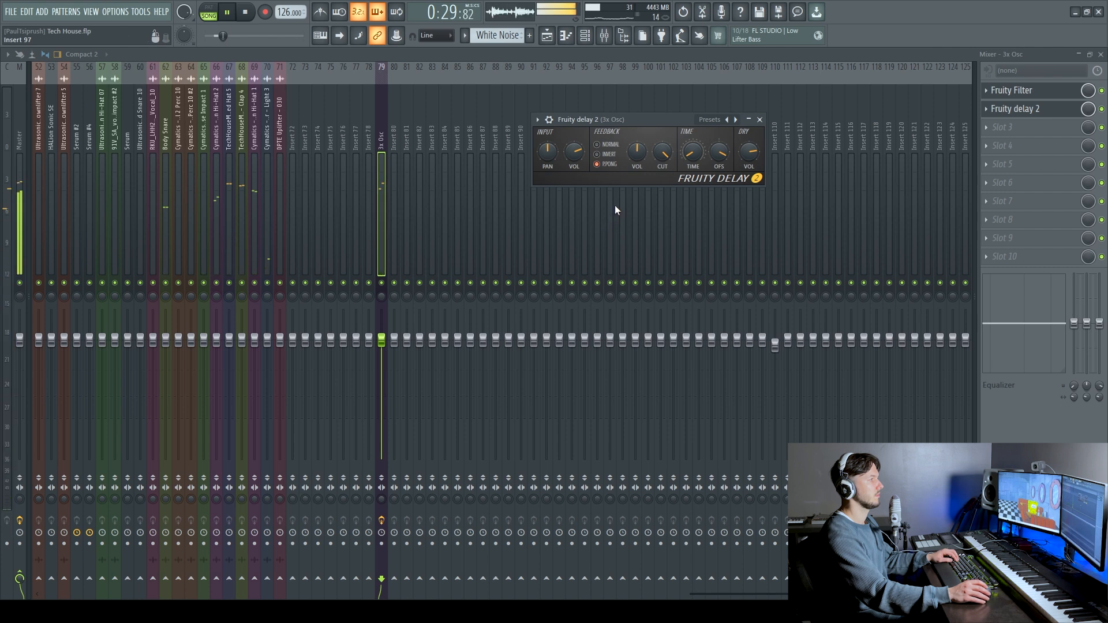
key(space)
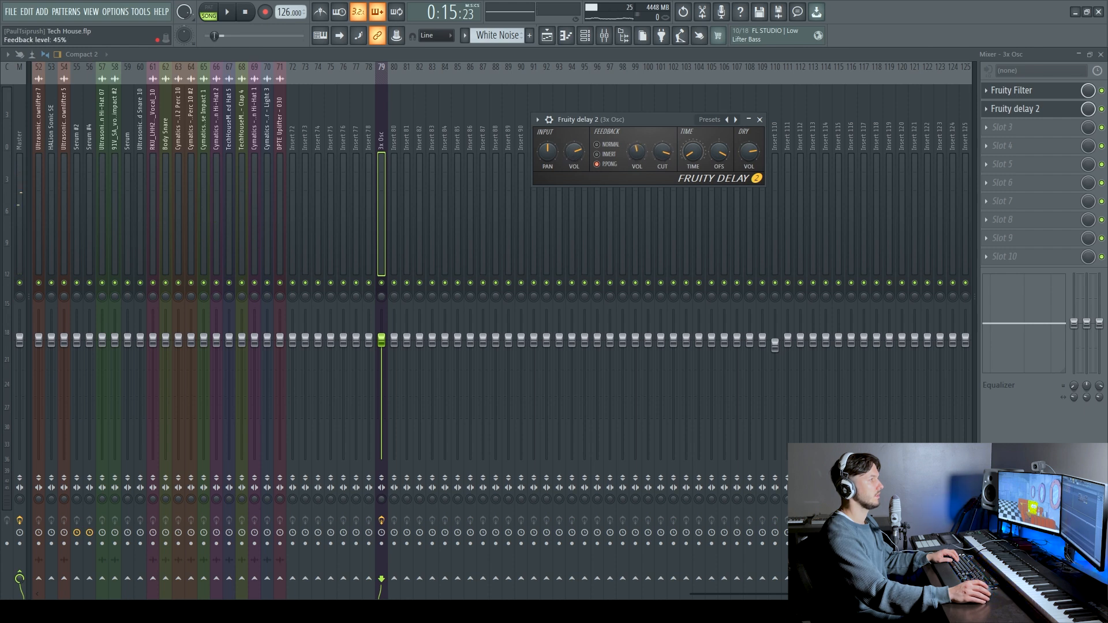
click(760, 120)
Solo Tracks 46, 47 and 48 in the playlist and play the riser on its own
click(995, 131)
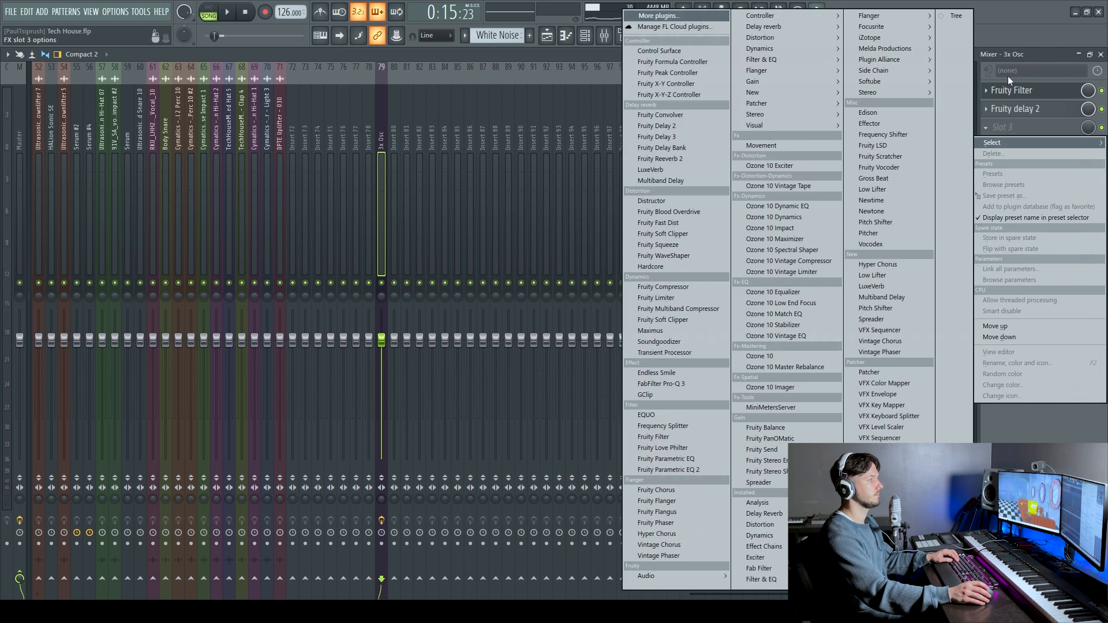
click(560, 49)
click(555, 40)
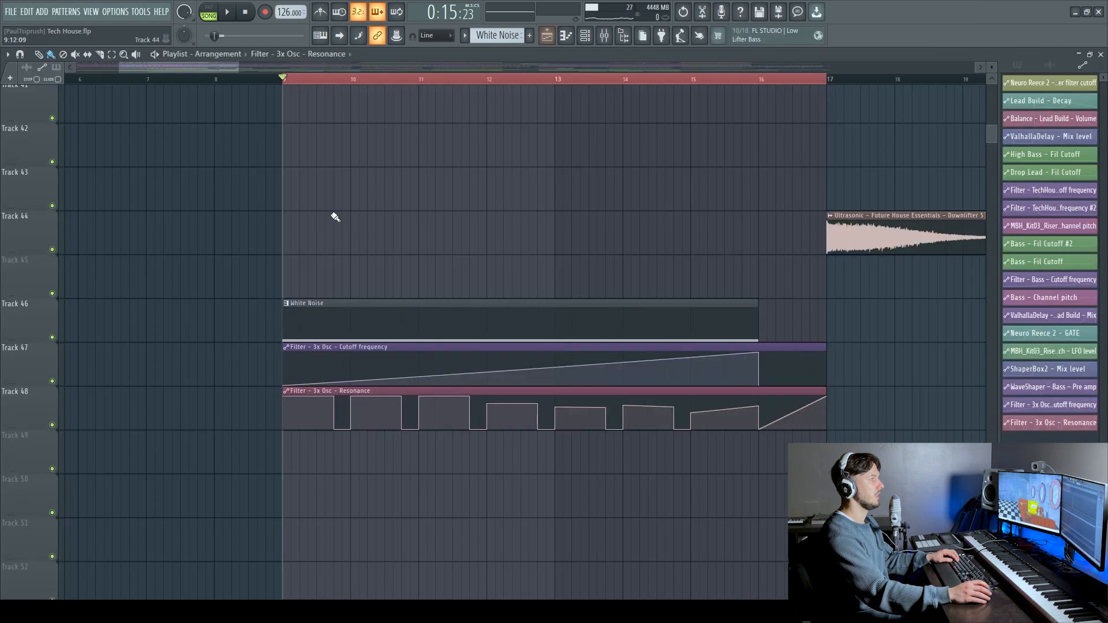
ctrl+click(52, 337)
click(52, 381)
click(52, 425)
key(space)
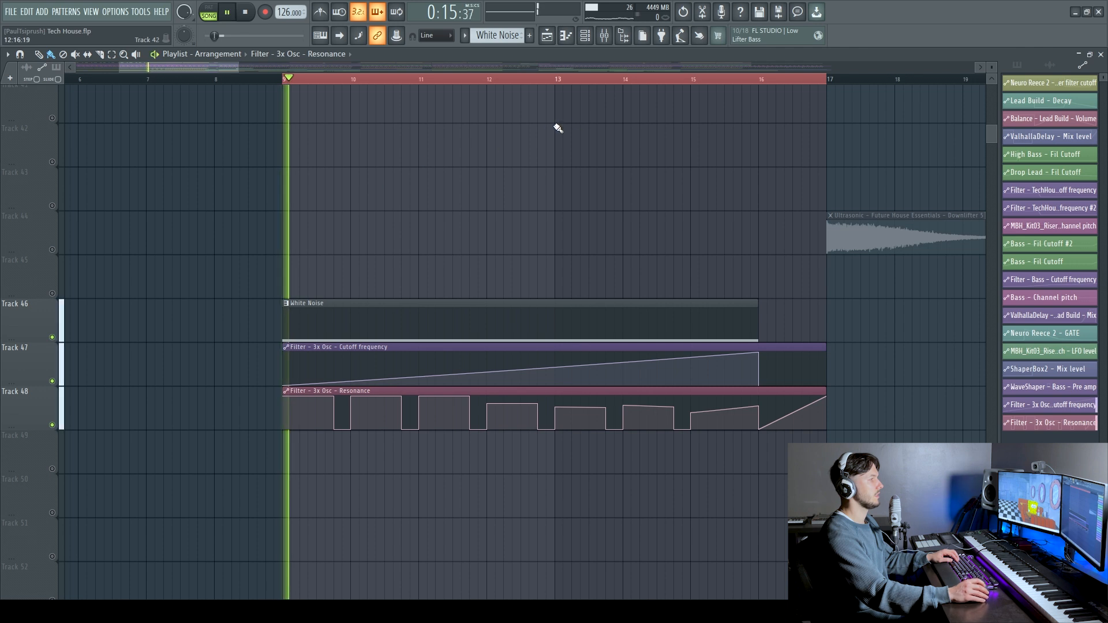
click(675, 80)
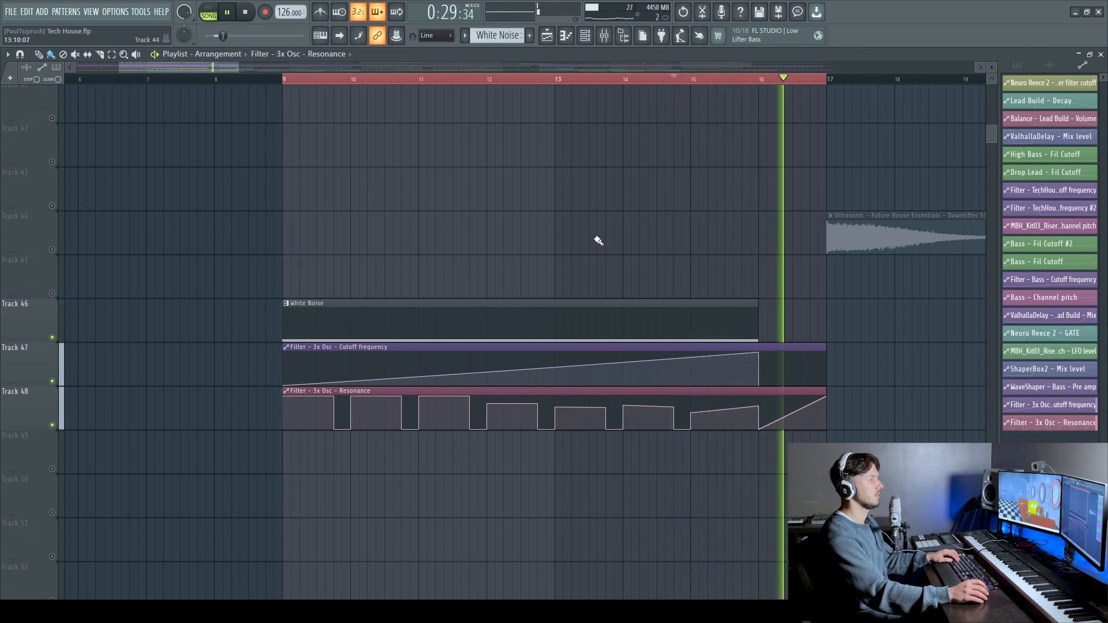
key(space)
Load Vintage Phaser into Slot 3 of the 3x Osc mixer track
click(607, 36)
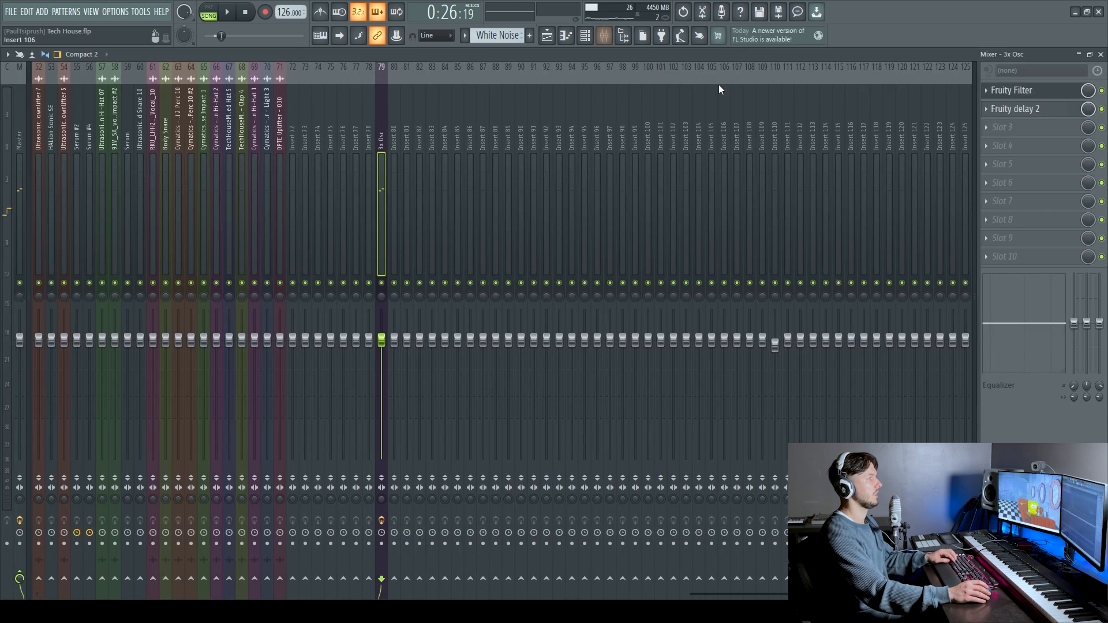
click(987, 128)
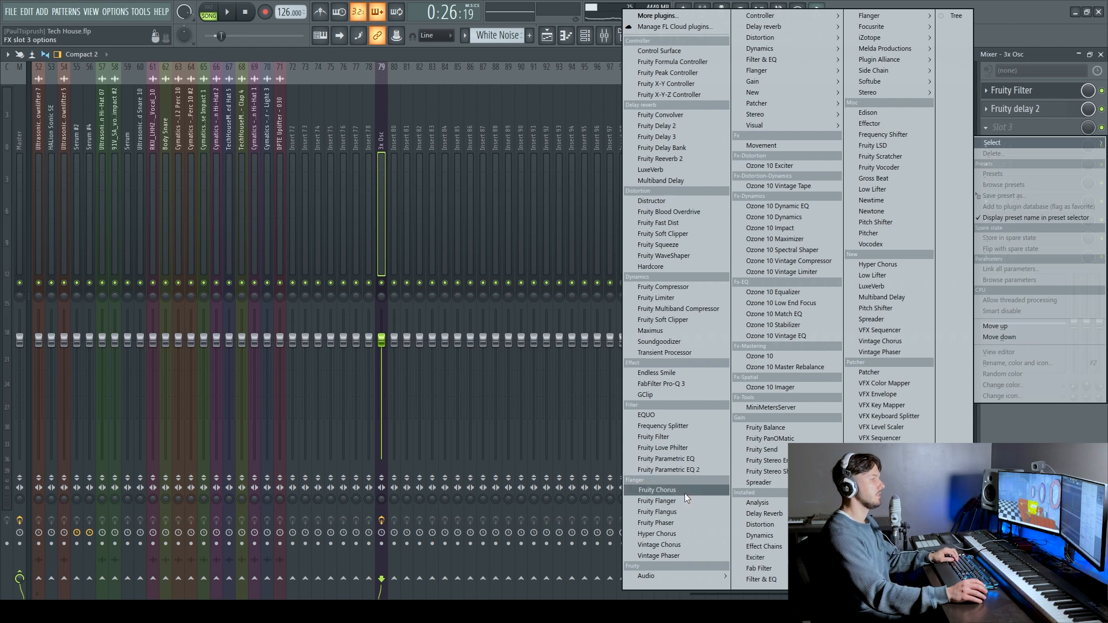
click(663, 556)
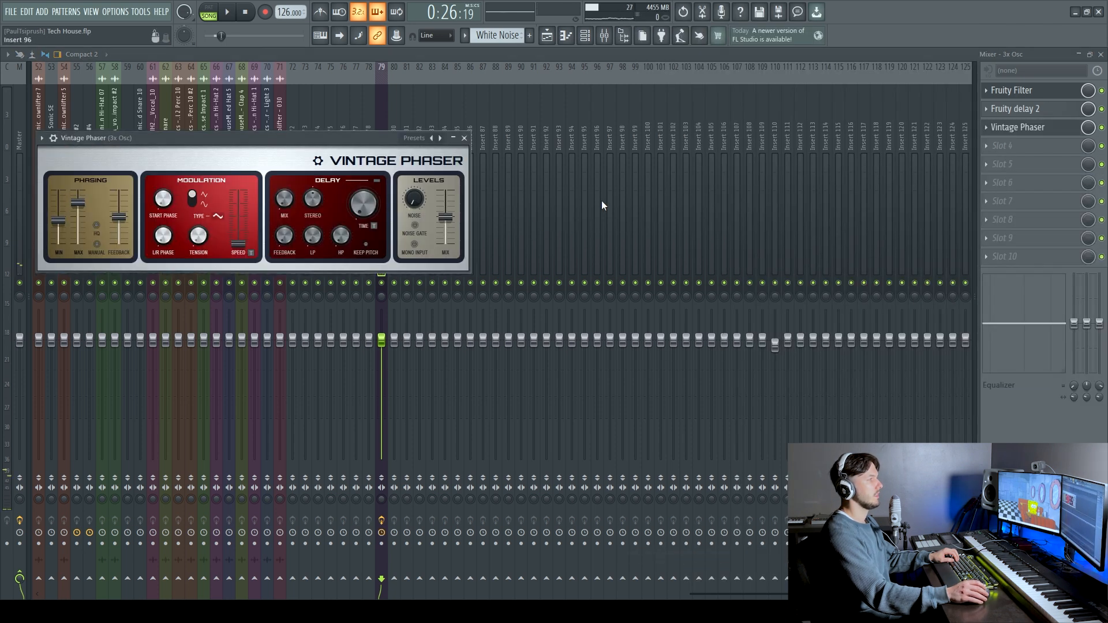
Replace the Slot 3 effect with Fruity Phaser and move its window clear of the coloured mixer tracks
click(993, 132)
mouse_move(977, 146)
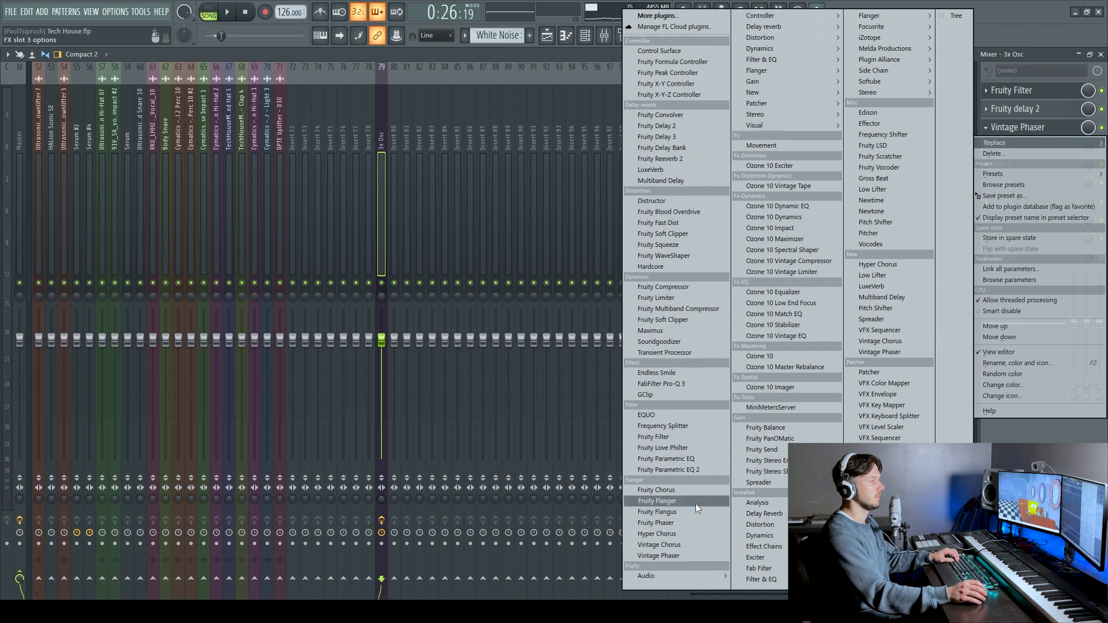
click(664, 522)
drag(214, 138, 612, 157)
Play the riser while stepping through the Fruity Phaser presets from Ambience to Aqua Nice
key(space)
click(698, 156)
key(space)
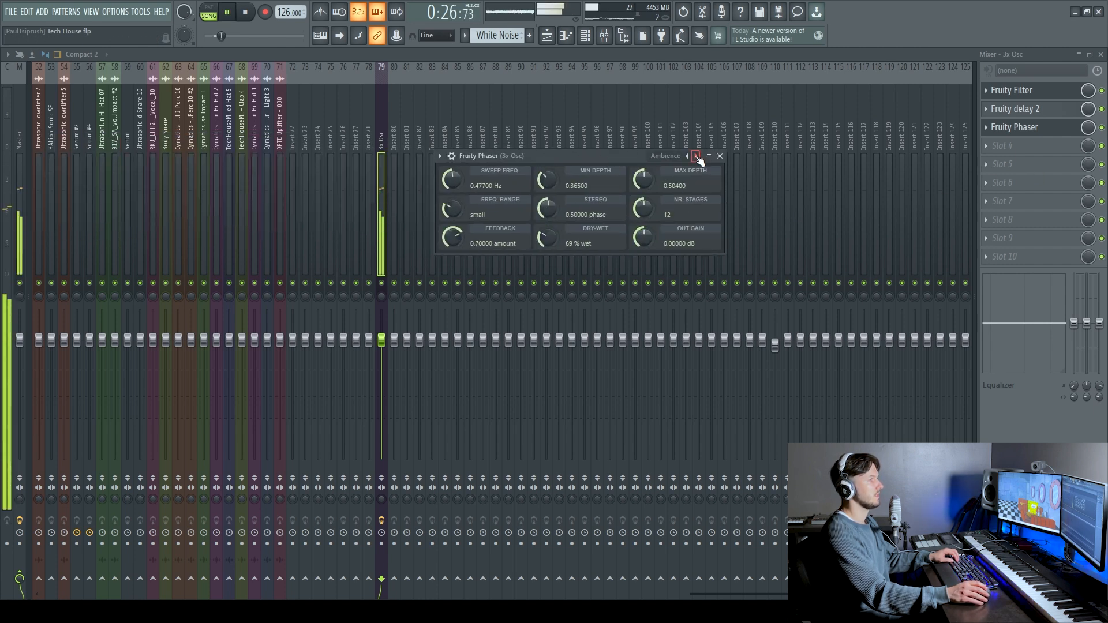
click(698, 156)
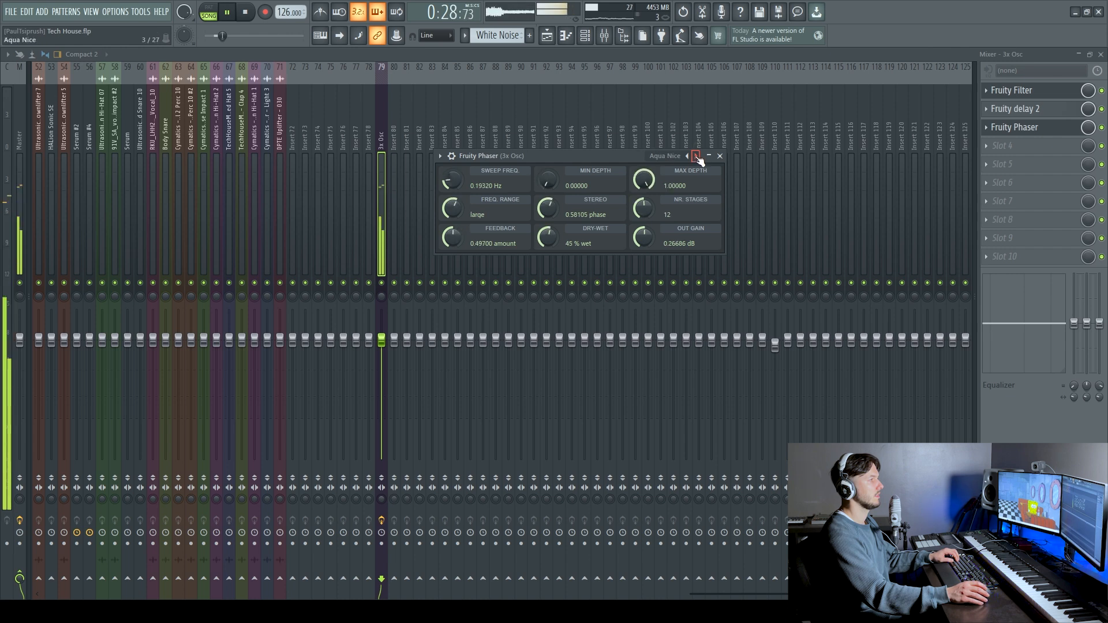
Select the Deep Fish preset in Fruity Phaser and play the riser to audition it
key(space)
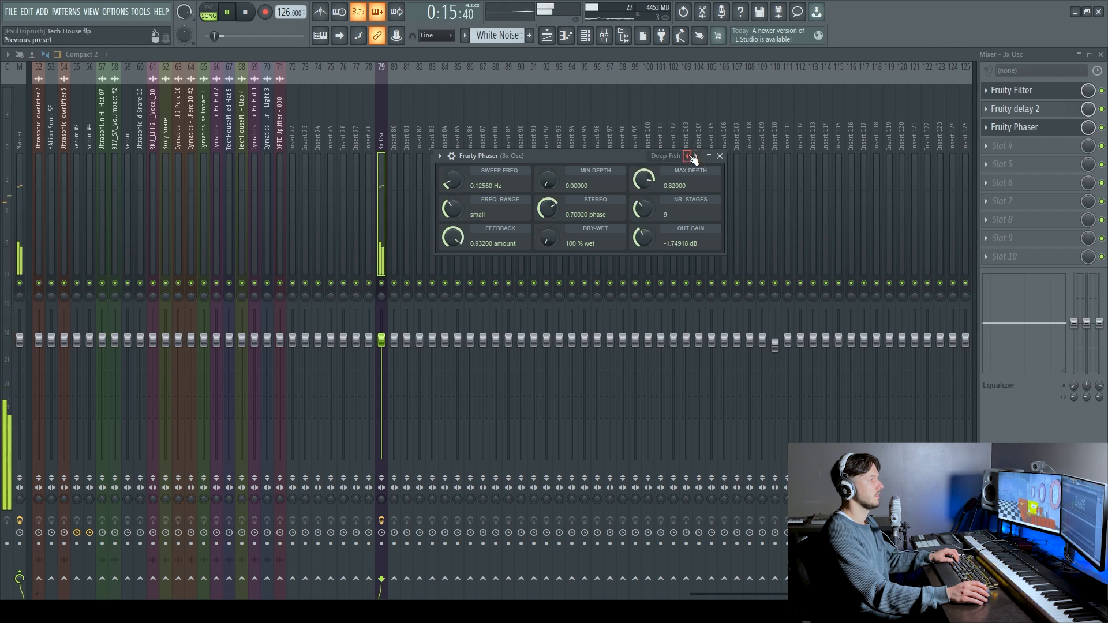
click(697, 157)
key(space)
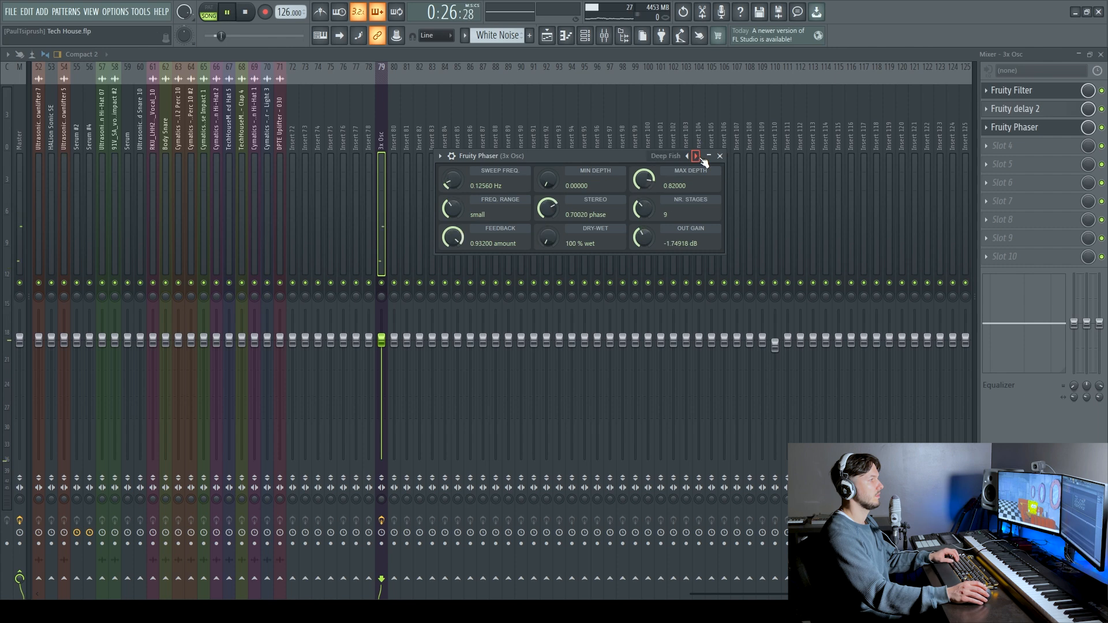
key(space)
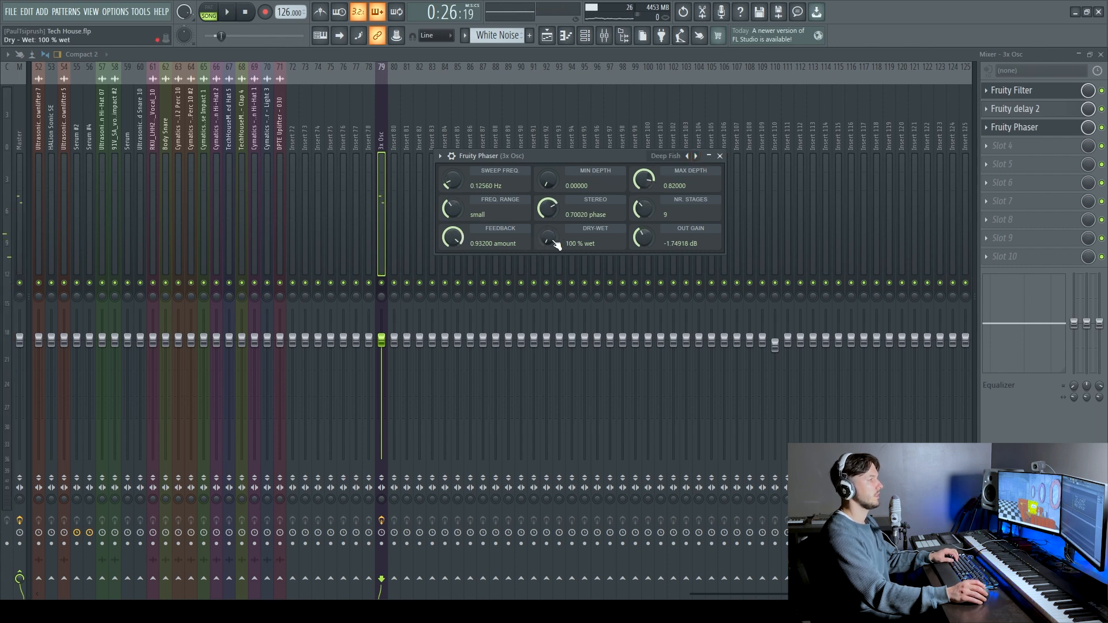
Set Fruity Phaser to 12 % wet with a feedback of 0.318, and compare the riser with the effect bypassed
drag(548, 238, 548, 180)
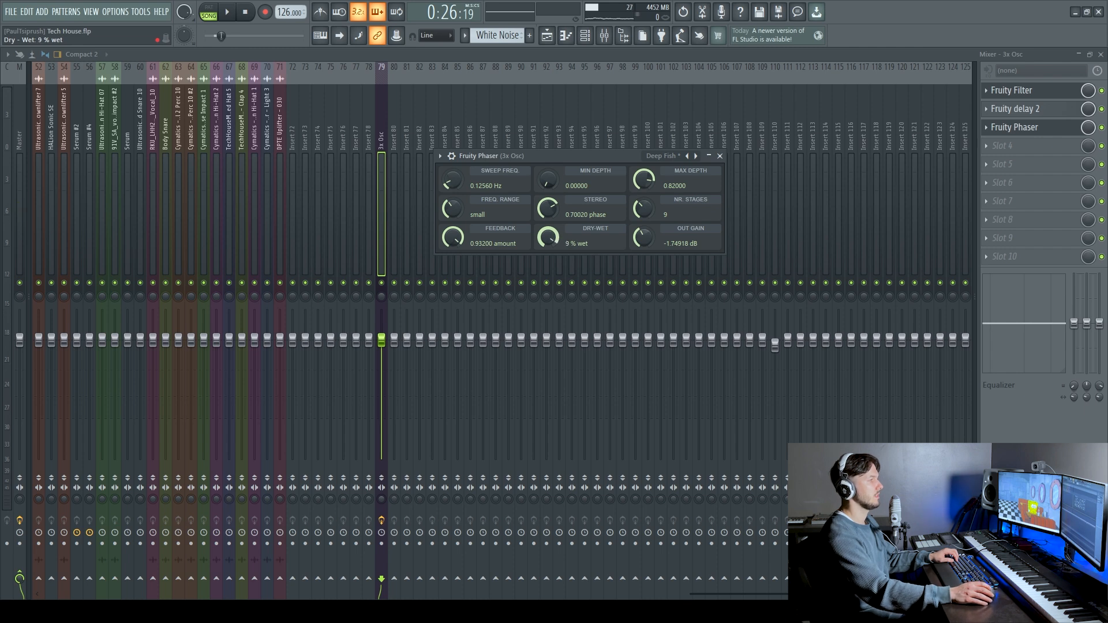
key(space)
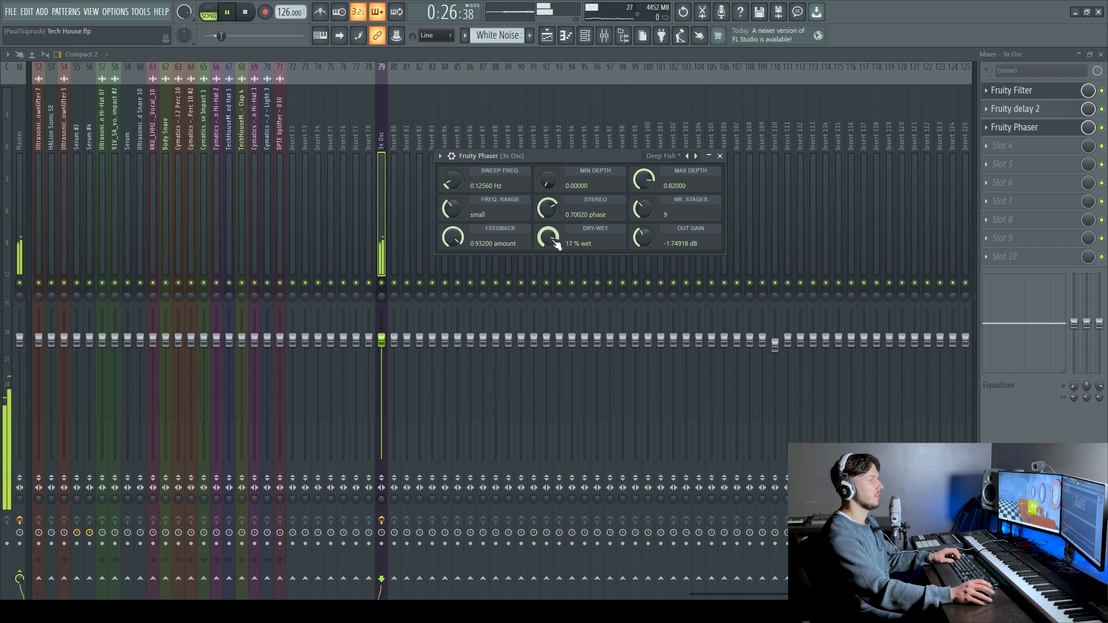
drag(548, 183, 548, 176)
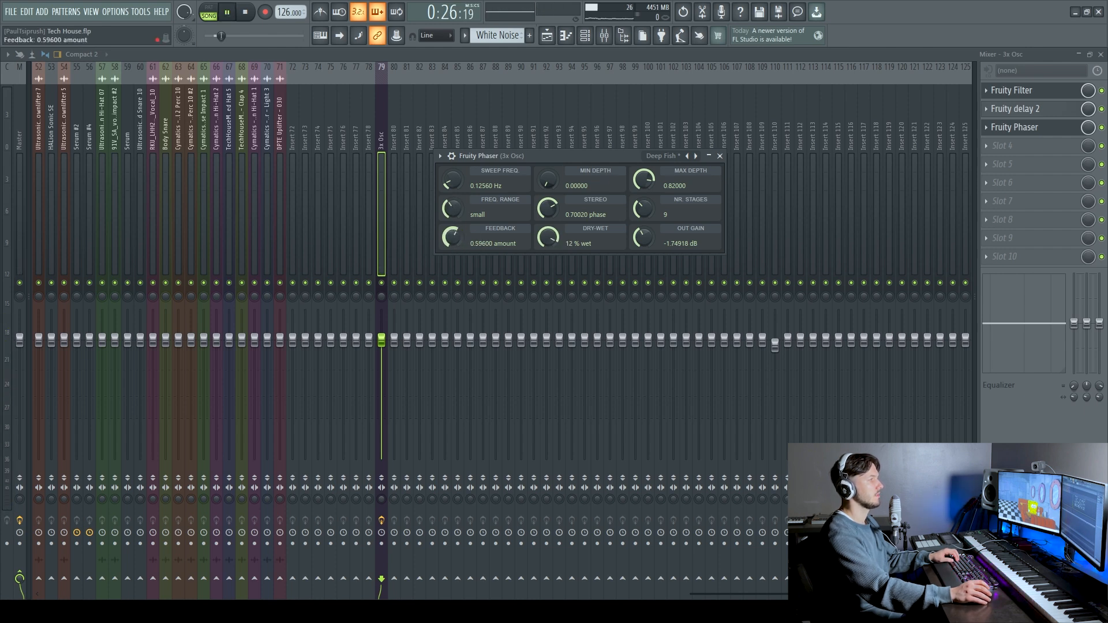
drag(452, 237, 452, 261)
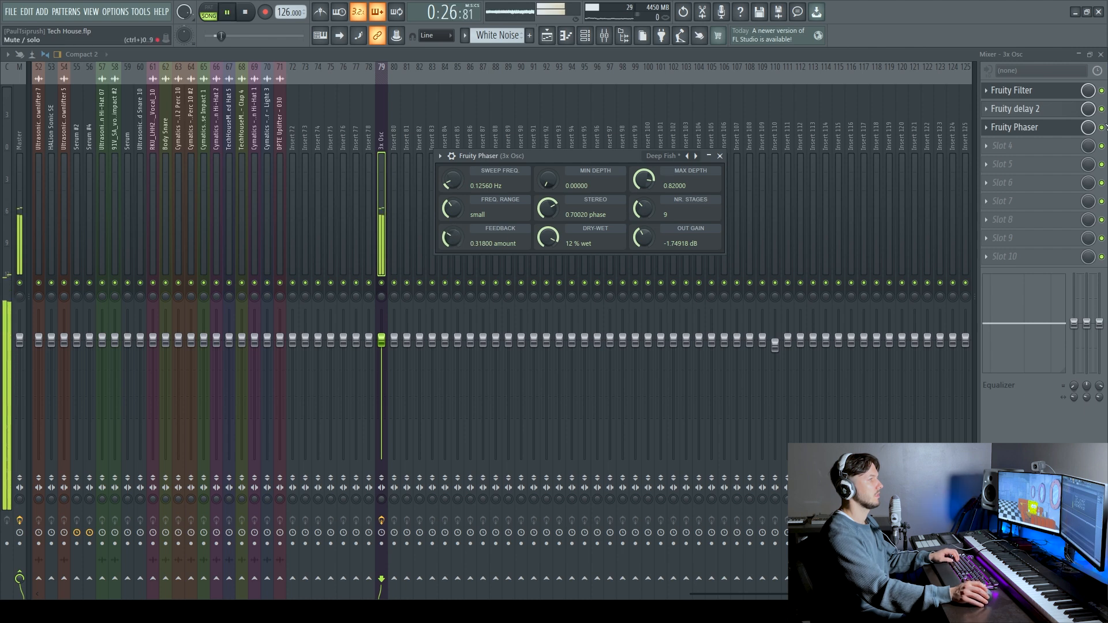
click(1102, 127)
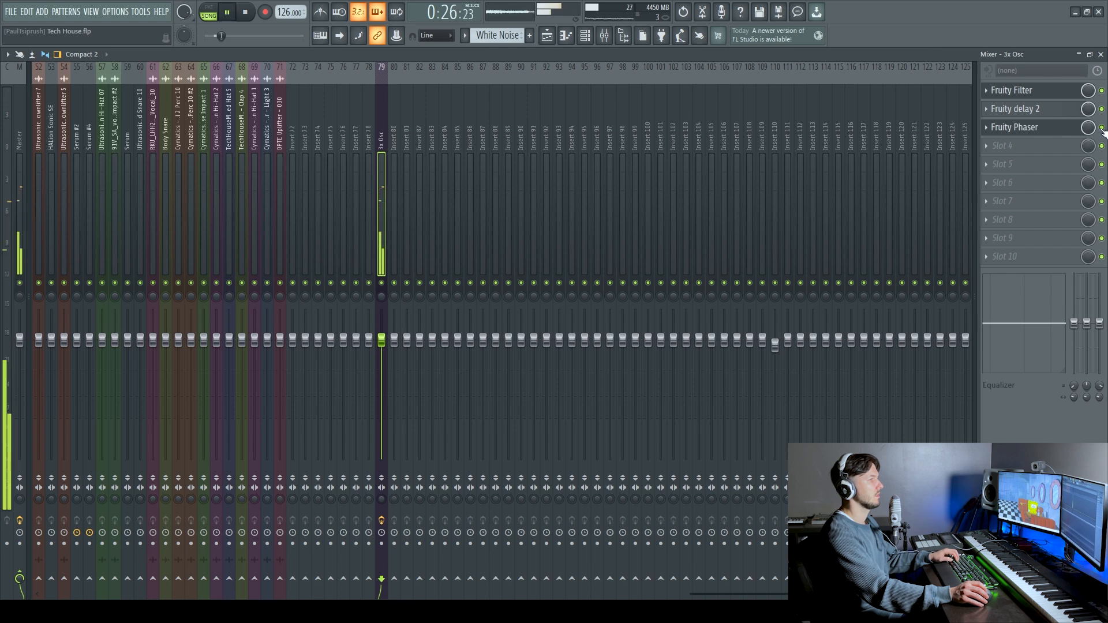
click(1016, 128)
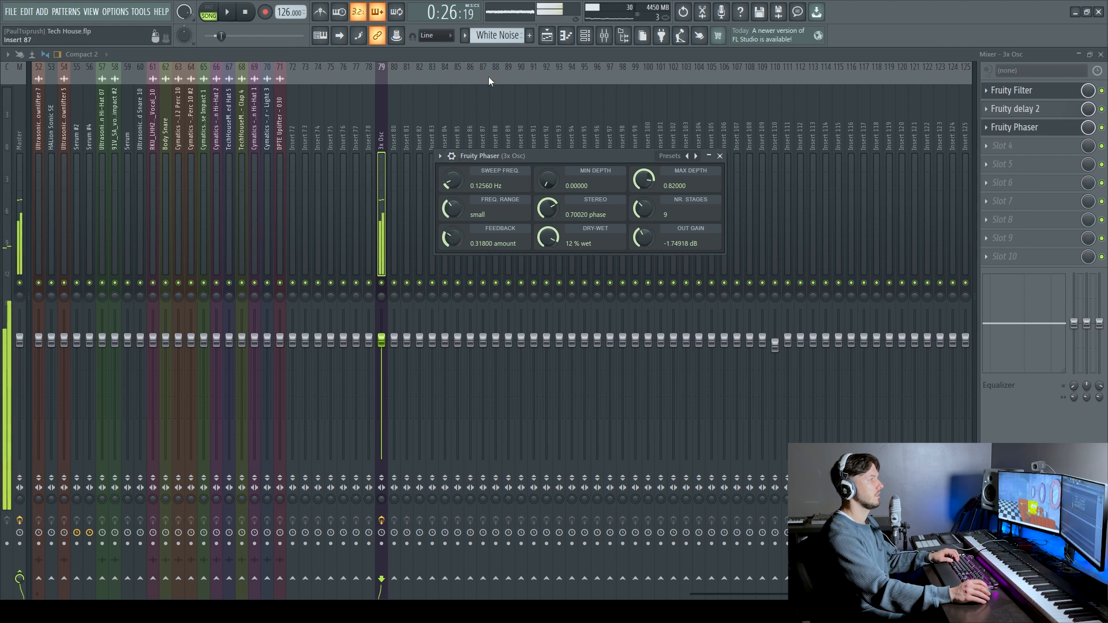
Play the riser from bar 11, set Fruity Phaser's feedback to 0.41 and compare the sound with the effect bypassed
click(547, 35)
click(421, 79)
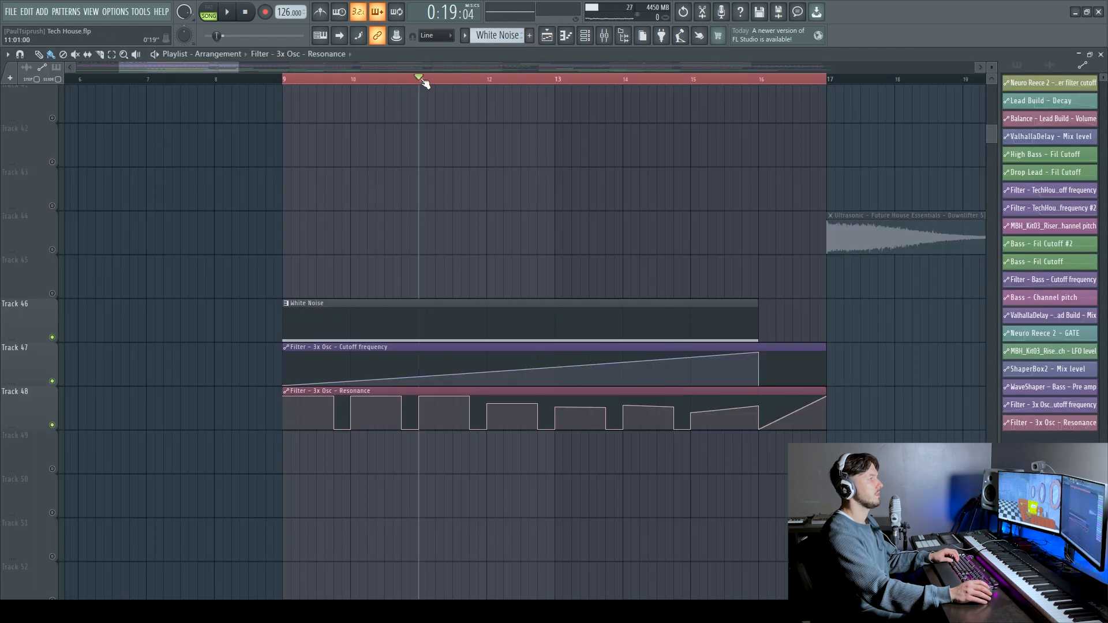
click(605, 36)
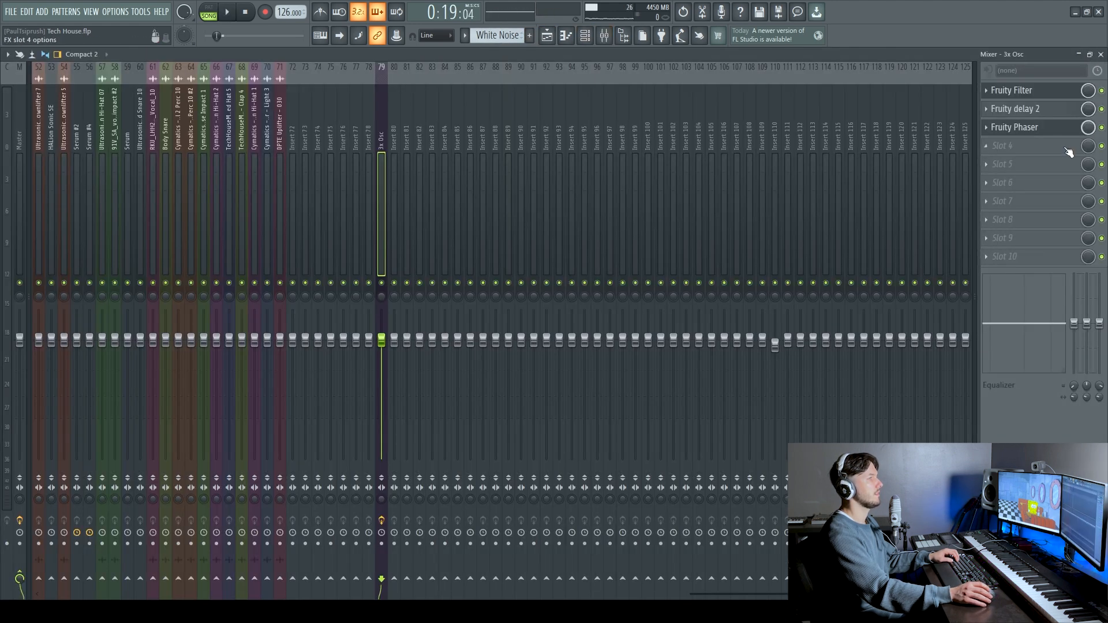
click(1030, 127)
key(space)
drag(448, 236, 448, 233)
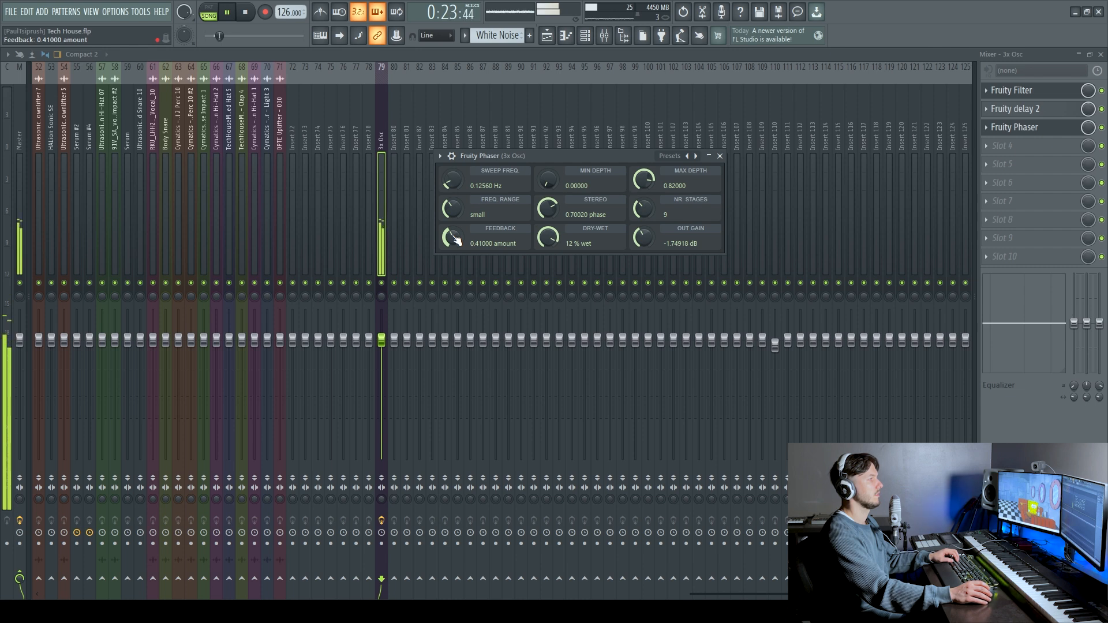
click(1102, 128)
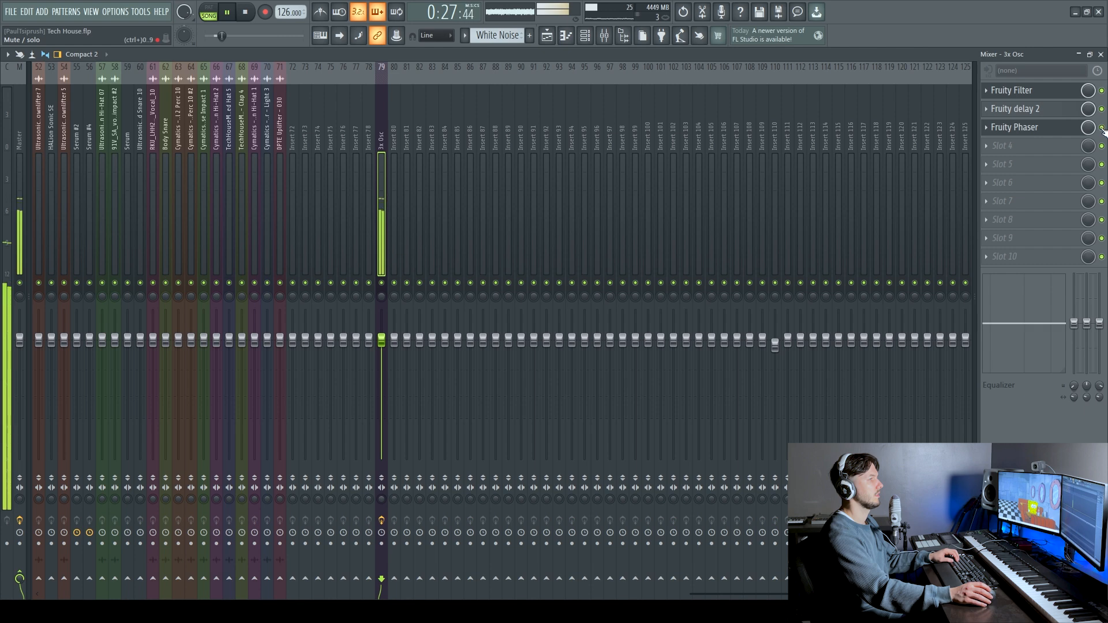
key(space)
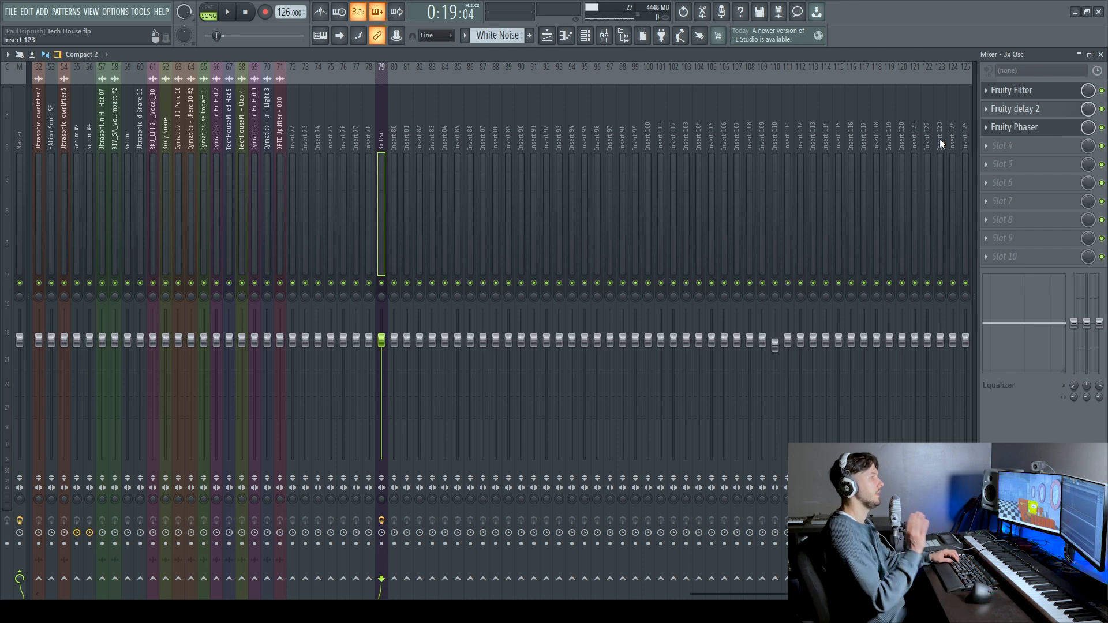
Load Fruity Parametric EQ 2 into Slot 4 and cut the lows with the band 1 low shelf at about 83 Hz
click(987, 148)
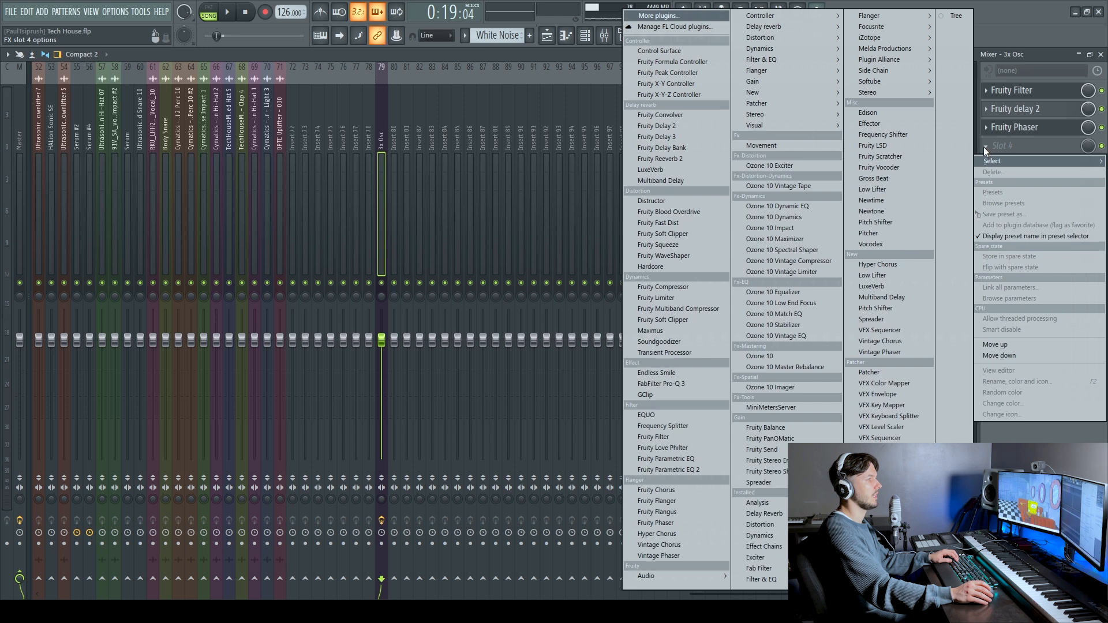
click(696, 470)
drag(360, 252, 374, 313)
scroll(109, 314, up, 4)
drag(107, 313, 109, 321)
scroll(108, 318, up, 2)
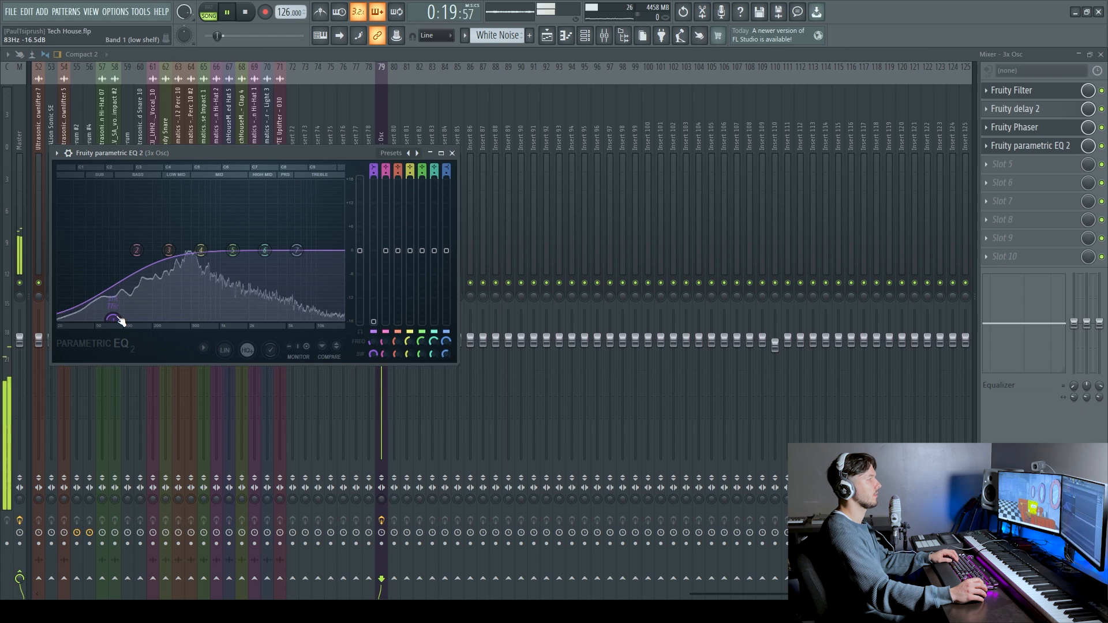
click(452, 154)
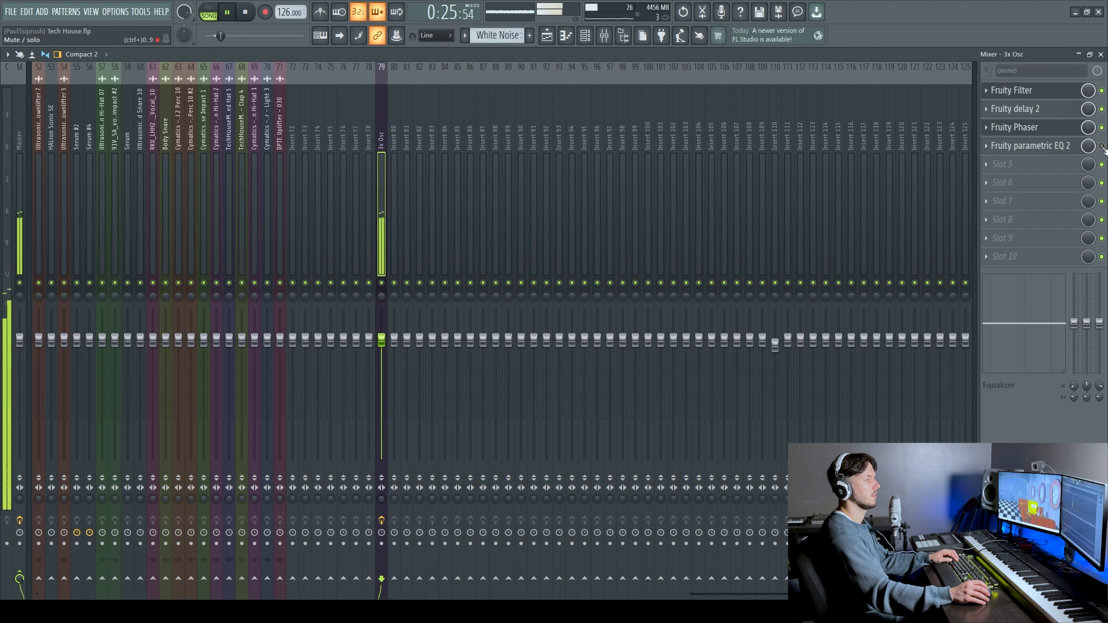
Load Fruity Reeverb 2 into Slot 5 of the 3x Osc mixer track and set its decay time to 9.1 sec
click(989, 168)
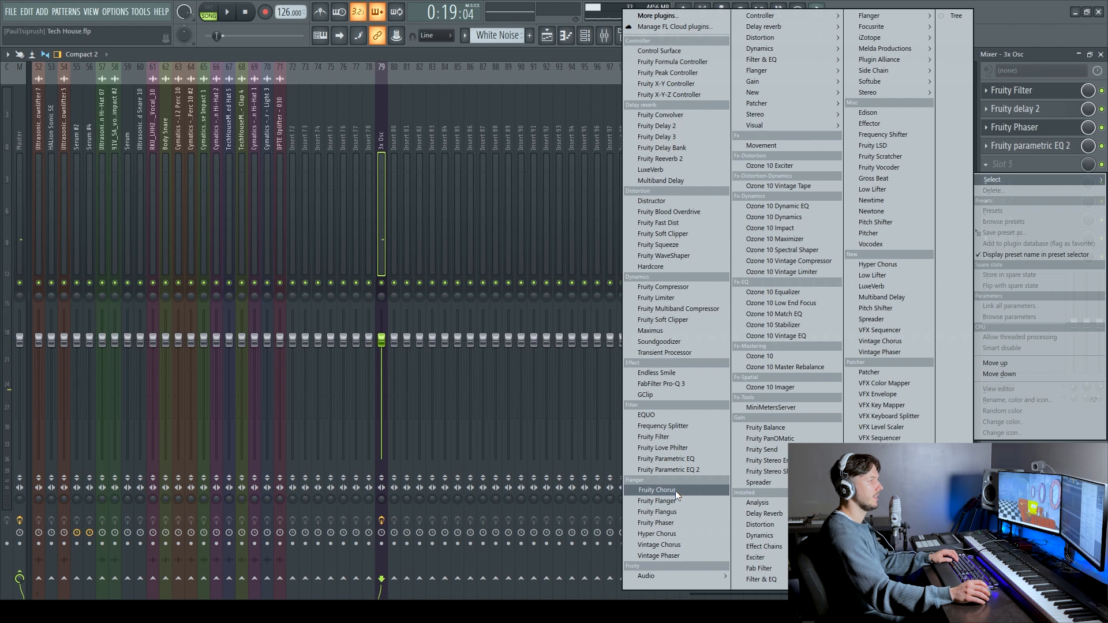
click(674, 161)
drag(289, 167, 532, 157)
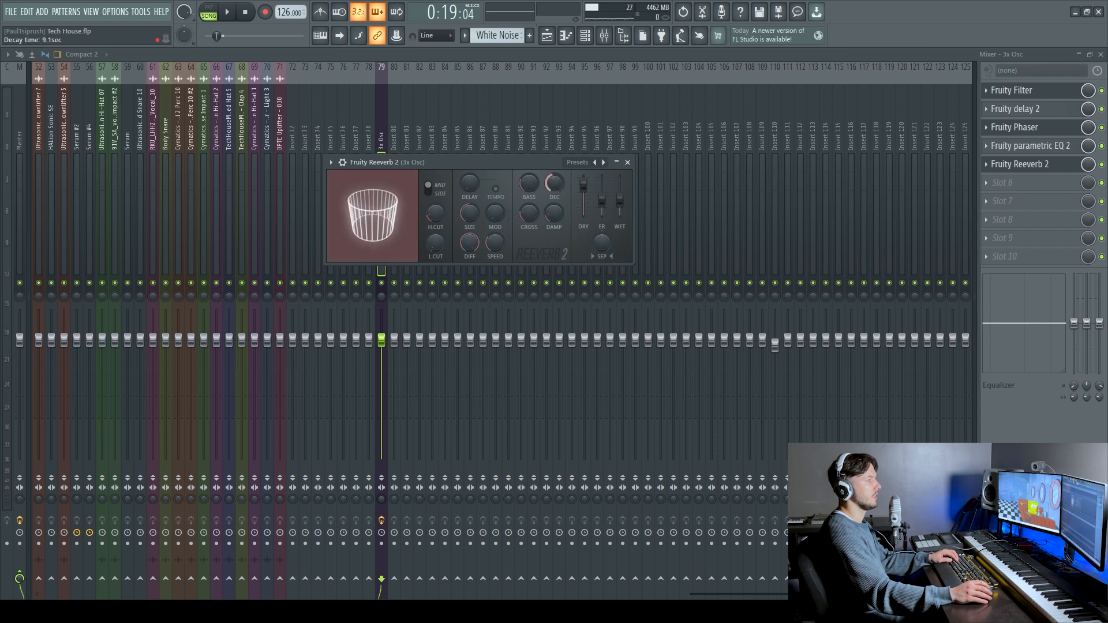
Enlarge the Fruity Reeverb 2 room size, set stereo separation to 27% separated, and bring the wet level to 0%
drag(468, 218, 468, 165)
drag(621, 208, 620, 186)
key(space)
drag(601, 243, 601, 235)
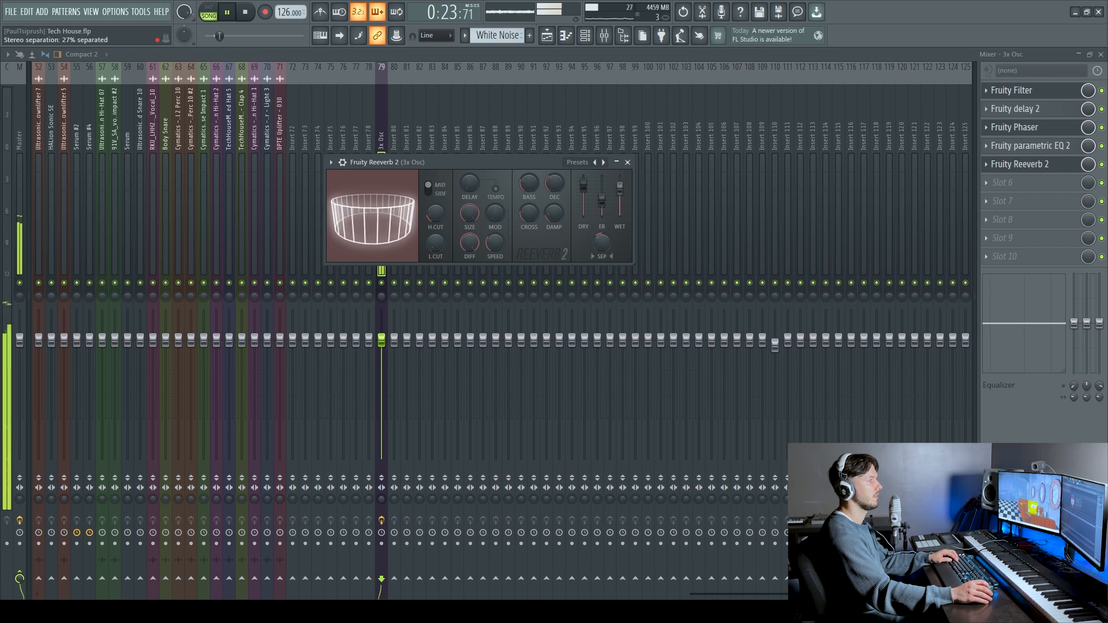
drag(619, 191, 620, 195)
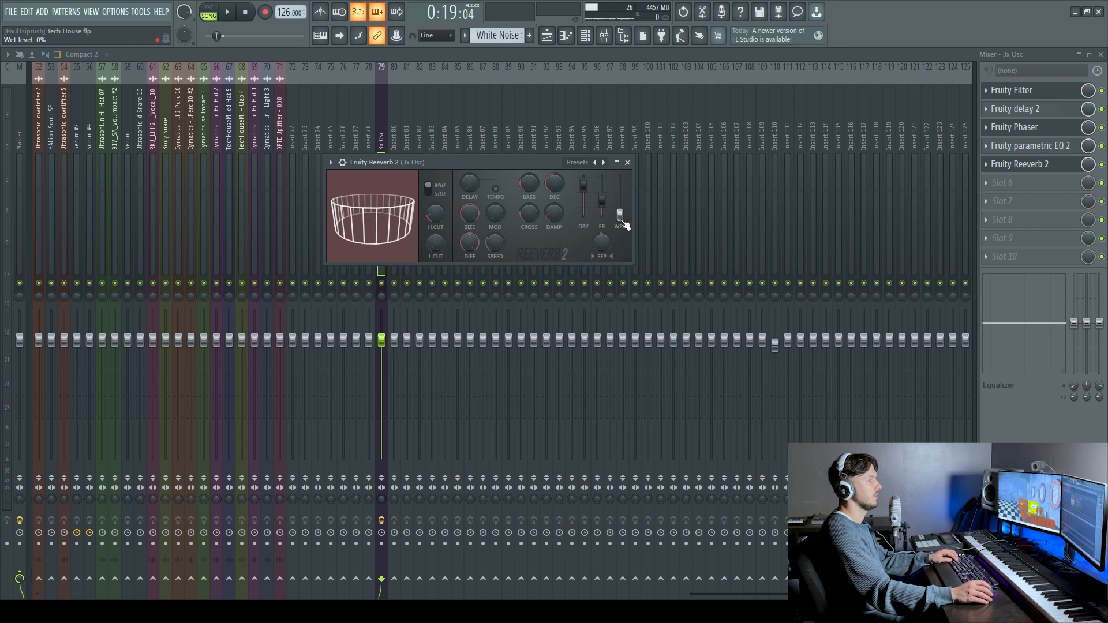
Create an automation clip for the Fruity Reeverb 2 wet level and unmute its Track 49 in the playlist
right_click(621, 221)
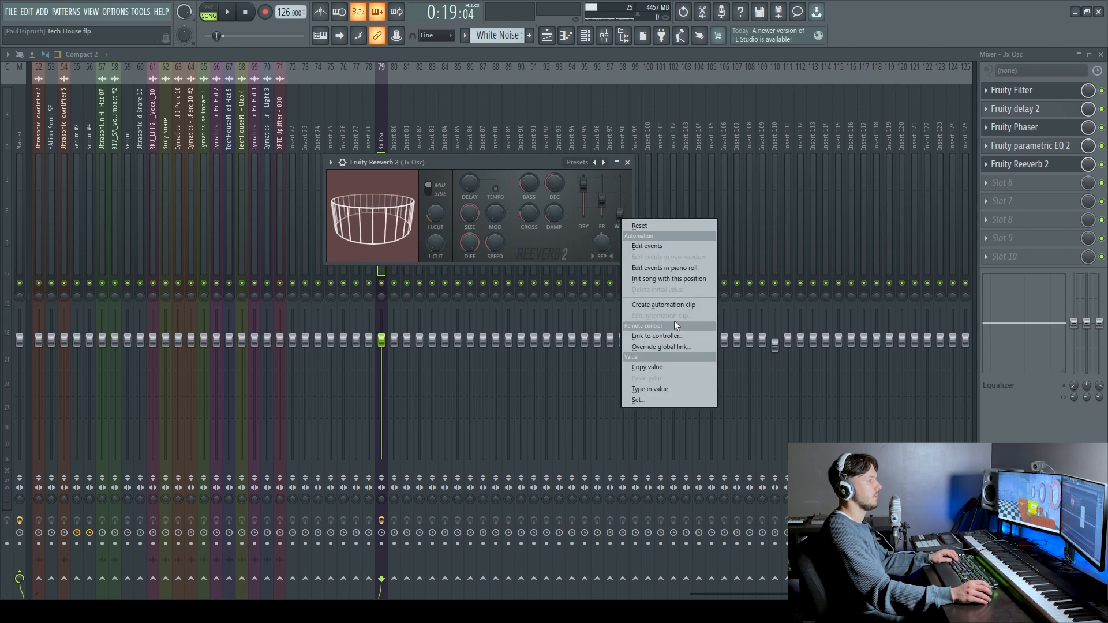
click(661, 309)
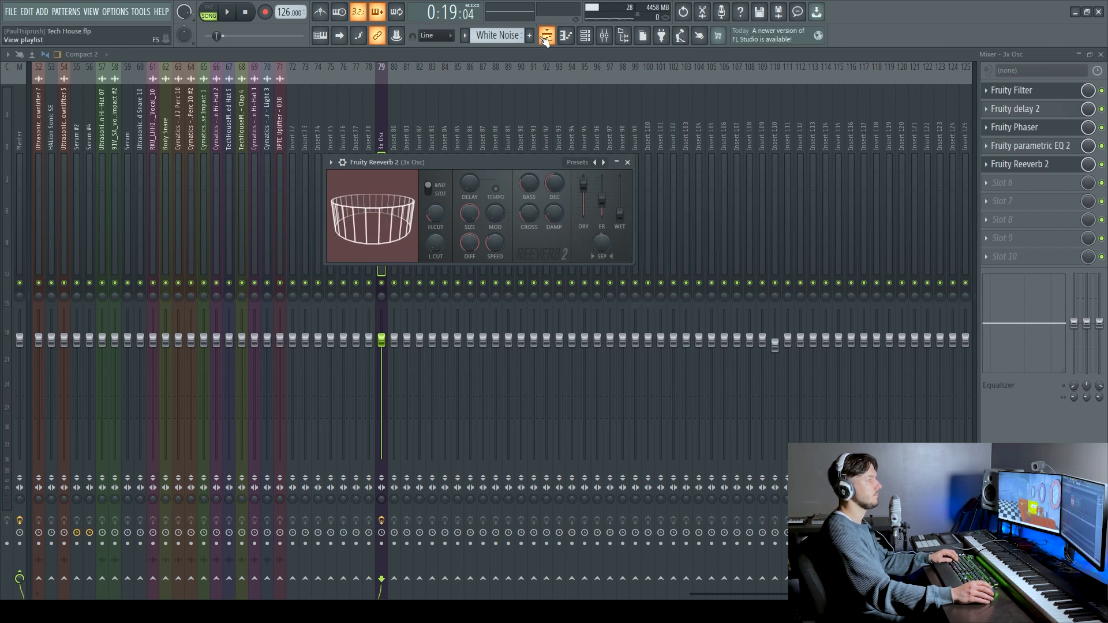
click(546, 37)
drag(356, 97, 350, 439)
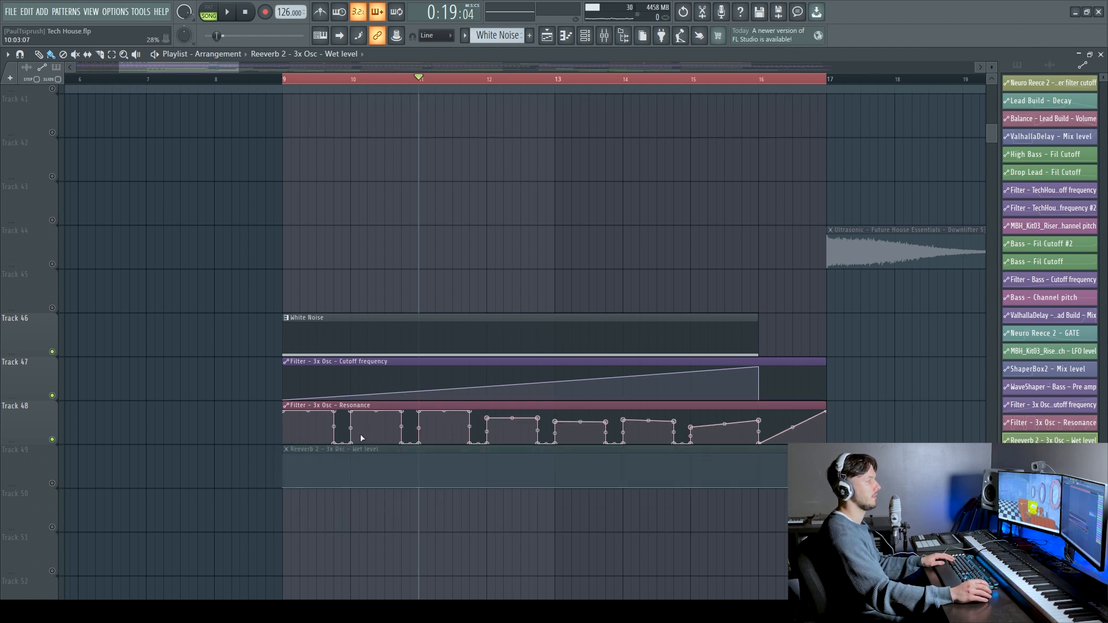
click(53, 484)
Shape the reverb wet level automation to rise steadily from bar 9 to bar 16 and drop there, and play the riser
drag(658, 470, 729, 454)
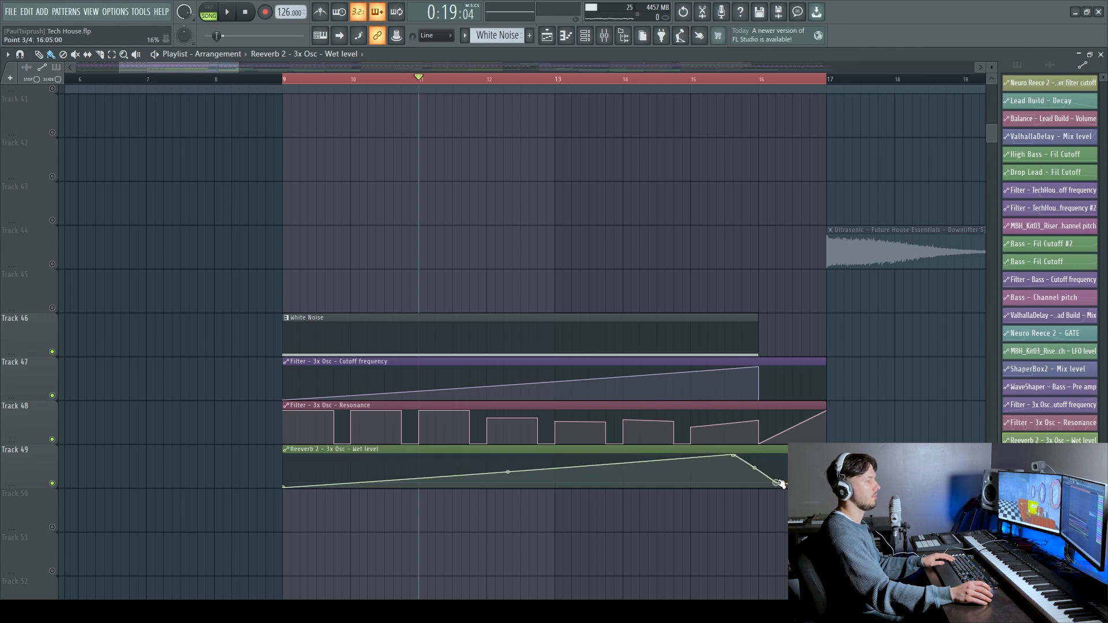
drag(736, 456, 760, 455)
key(space)
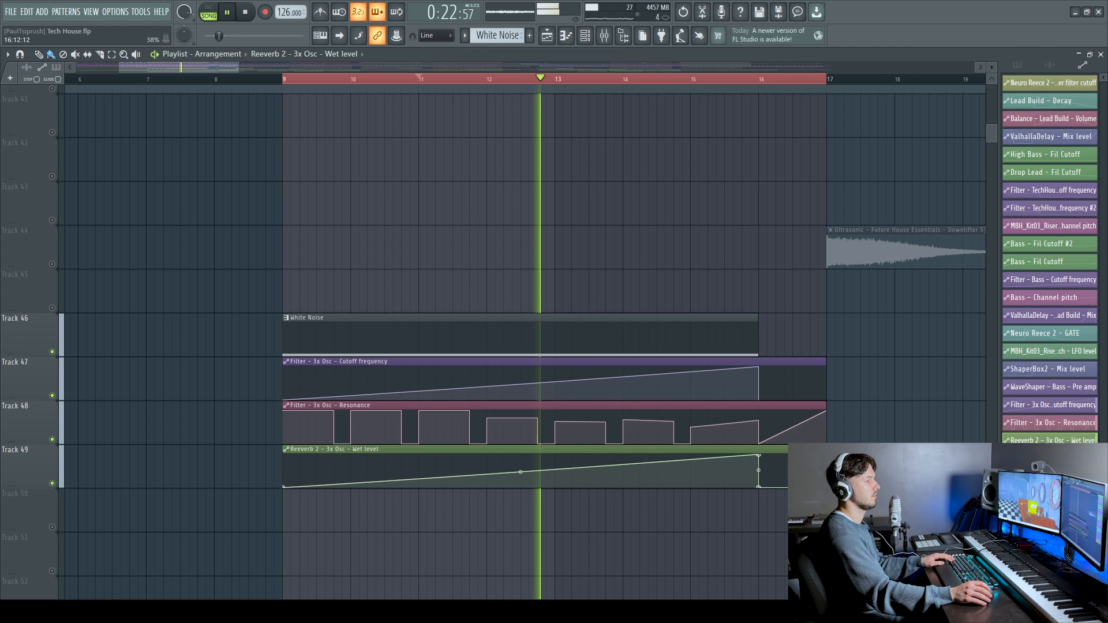
click(612, 42)
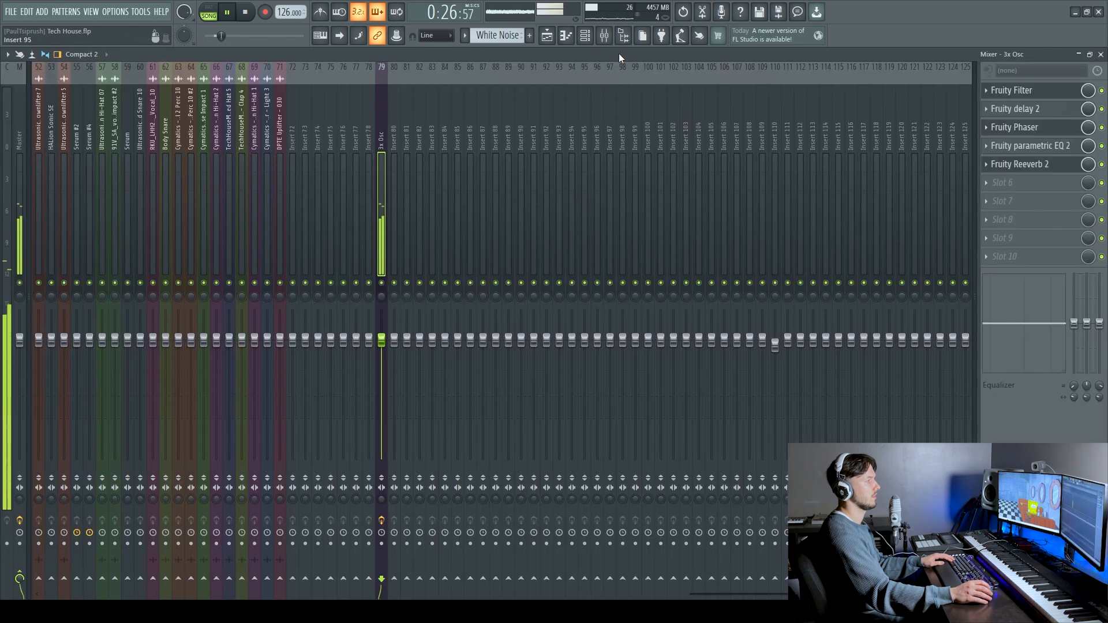
click(549, 39)
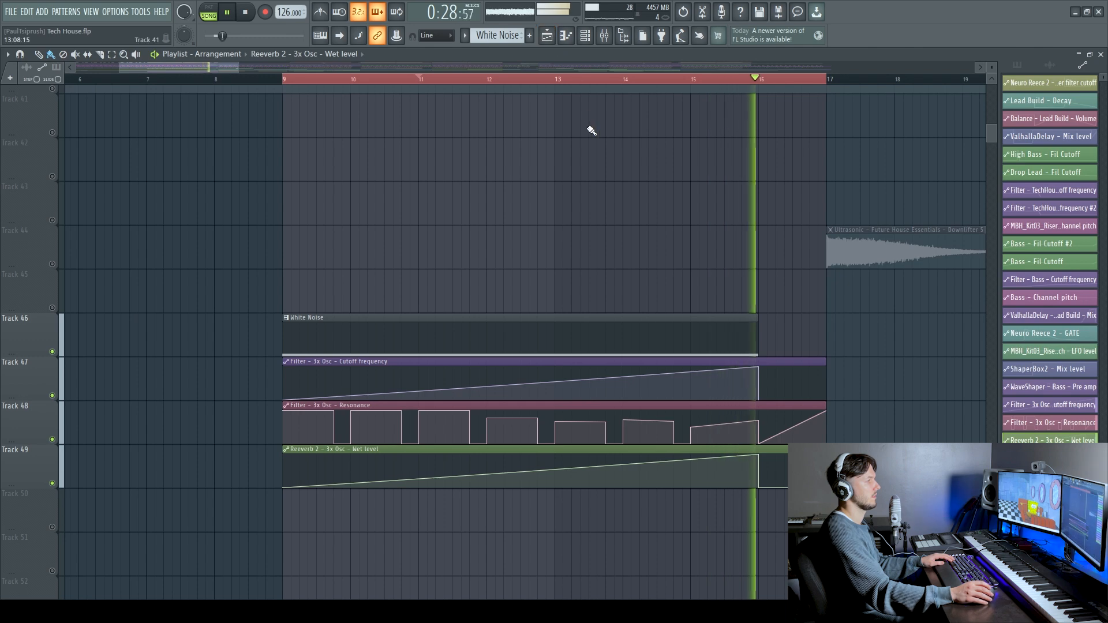
key(space)
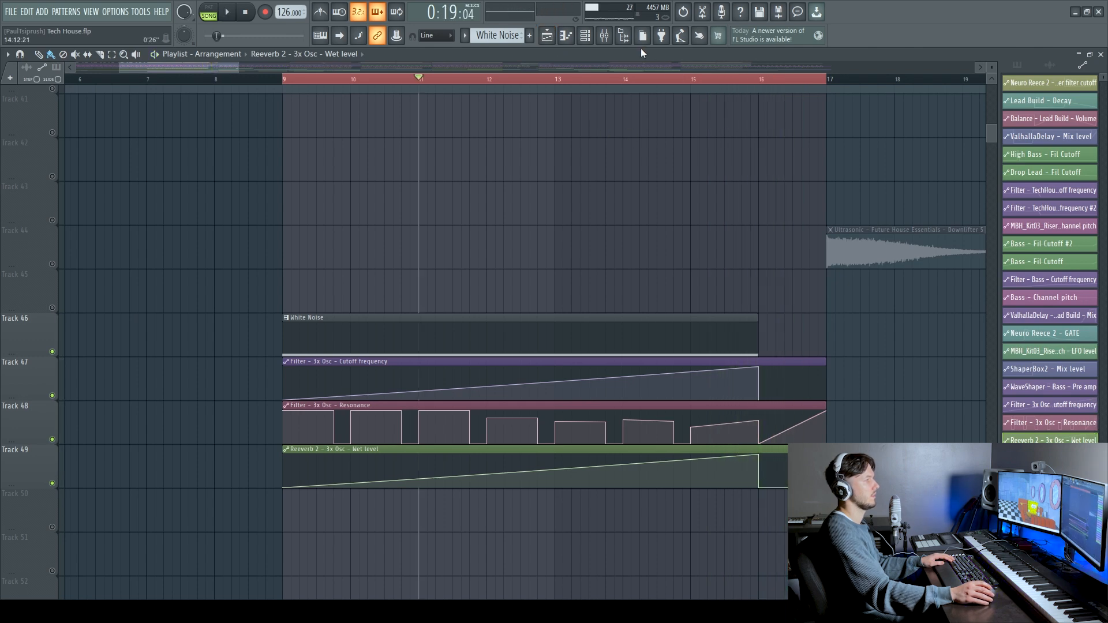
Set the Fruity Delay 2 feedback level to 18% and play the end of the riser from just after bar 14
click(604, 37)
click(1029, 115)
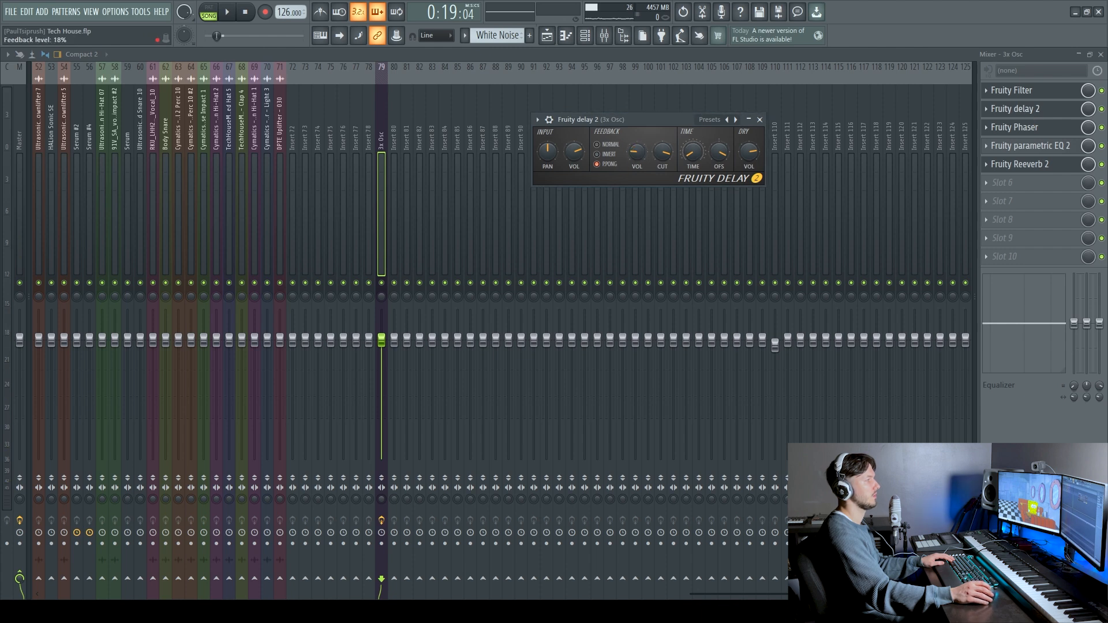
click(556, 37)
click(638, 79)
key(space)
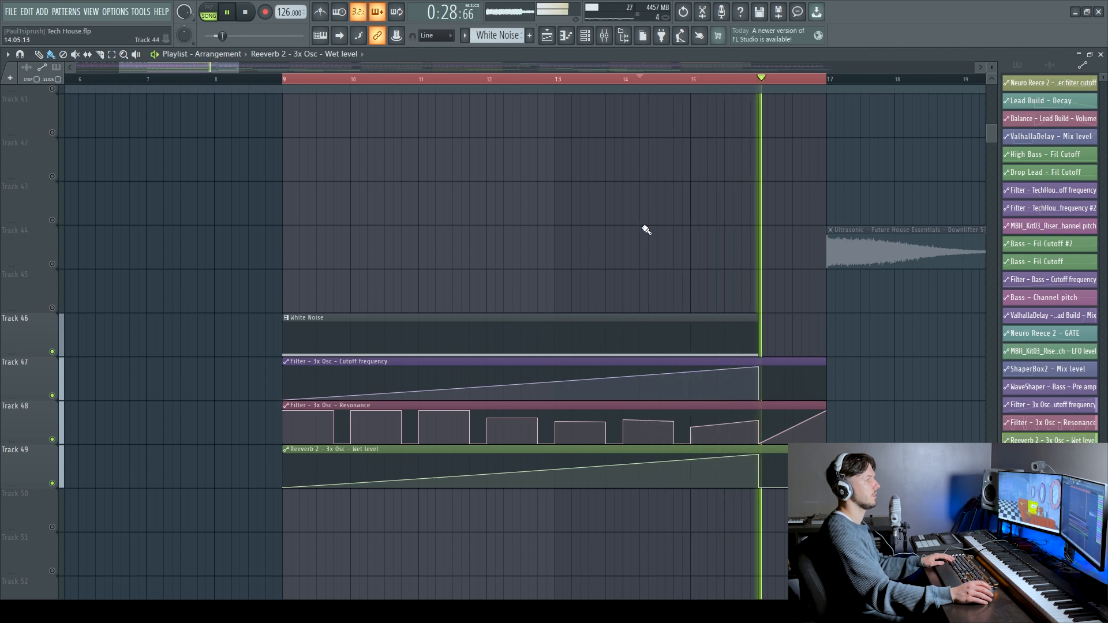
key(space)
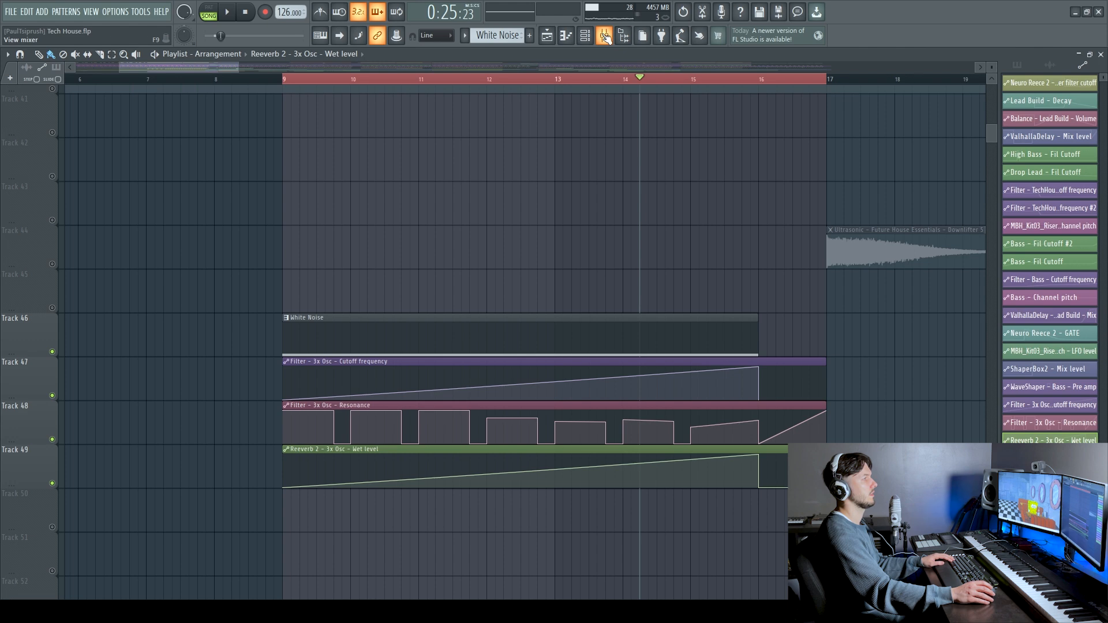
Mute Track 46 with the White Noise clip in the playlist
click(605, 36)
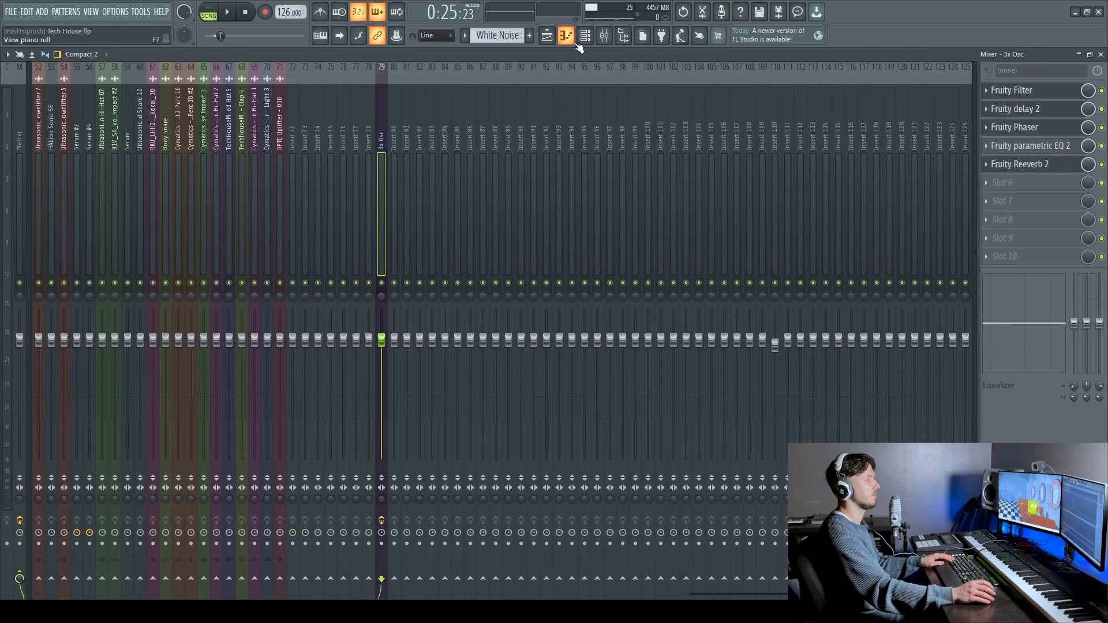
click(547, 38)
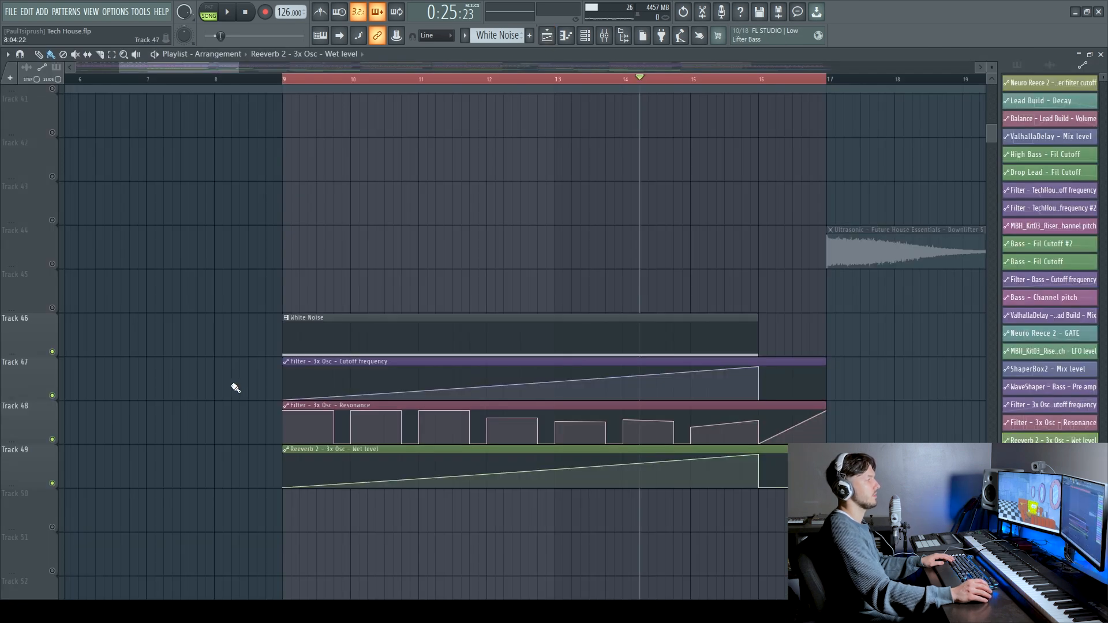
scroll(235, 388, down, 4)
click(53, 352)
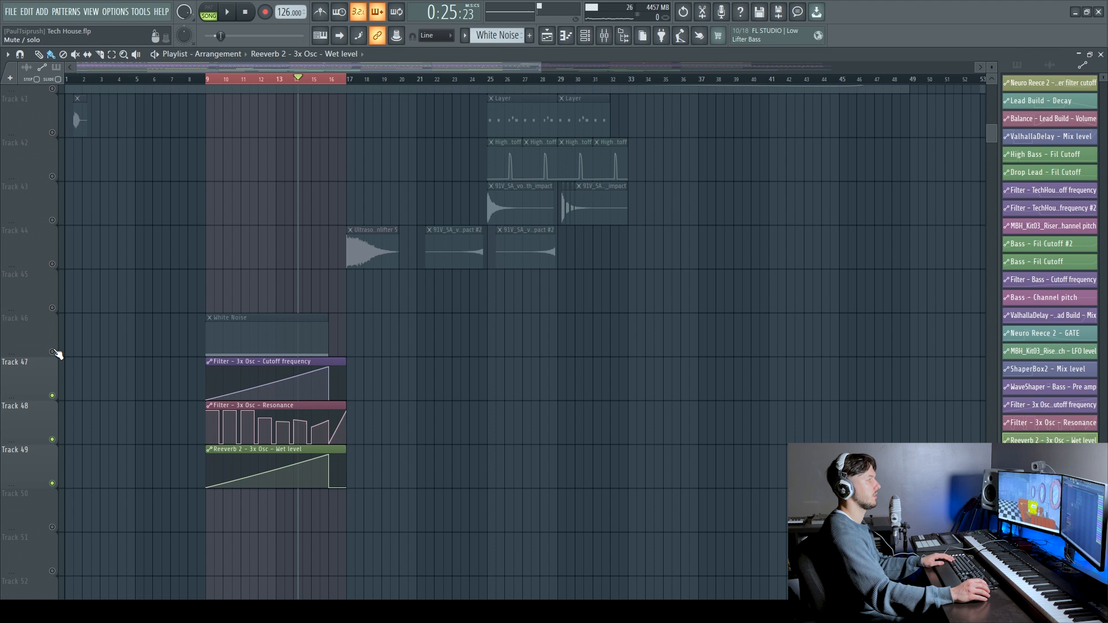
Unmute Track 46 and all the other silenced playlist tracks, and play the riser with the full arrangement from just before bar 9
click(53, 351)
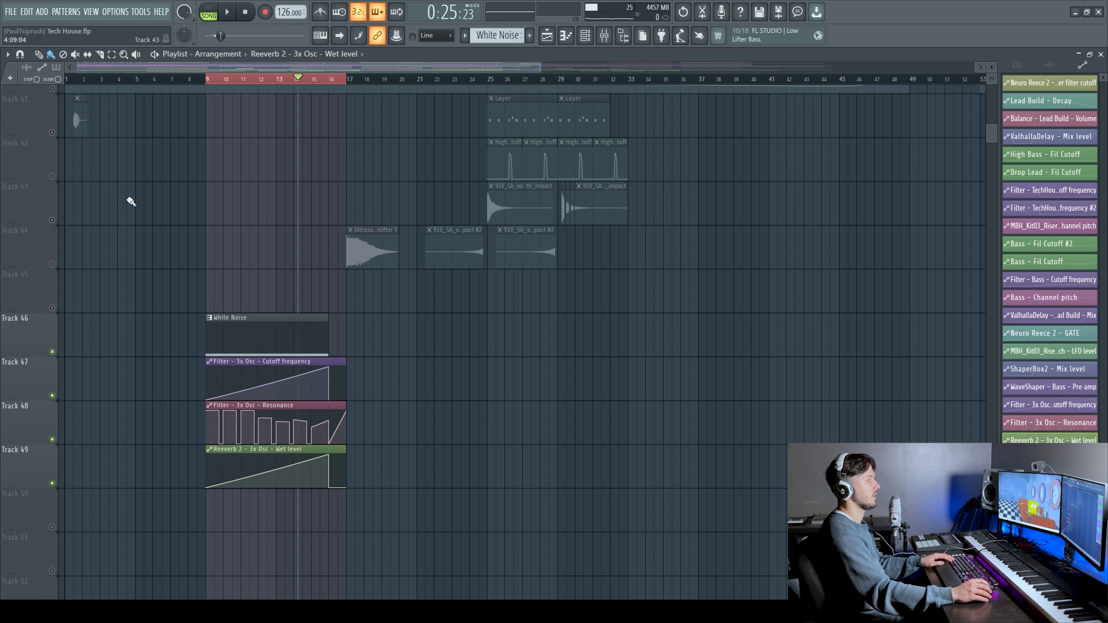
right_click(52, 352)
right_click(52, 352)
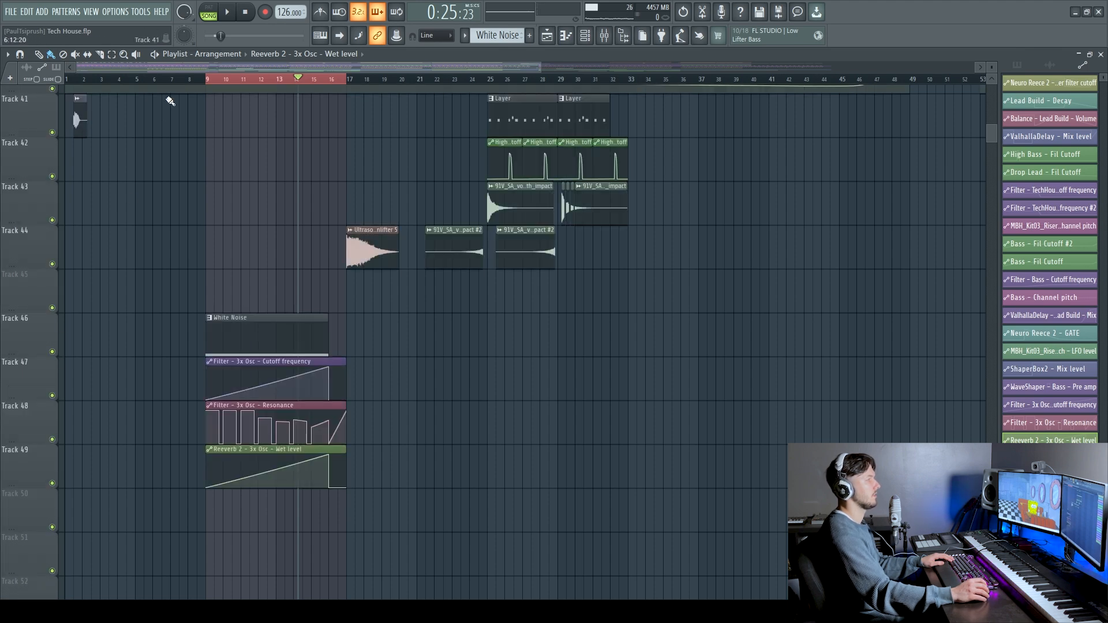
click(197, 82)
key(space)
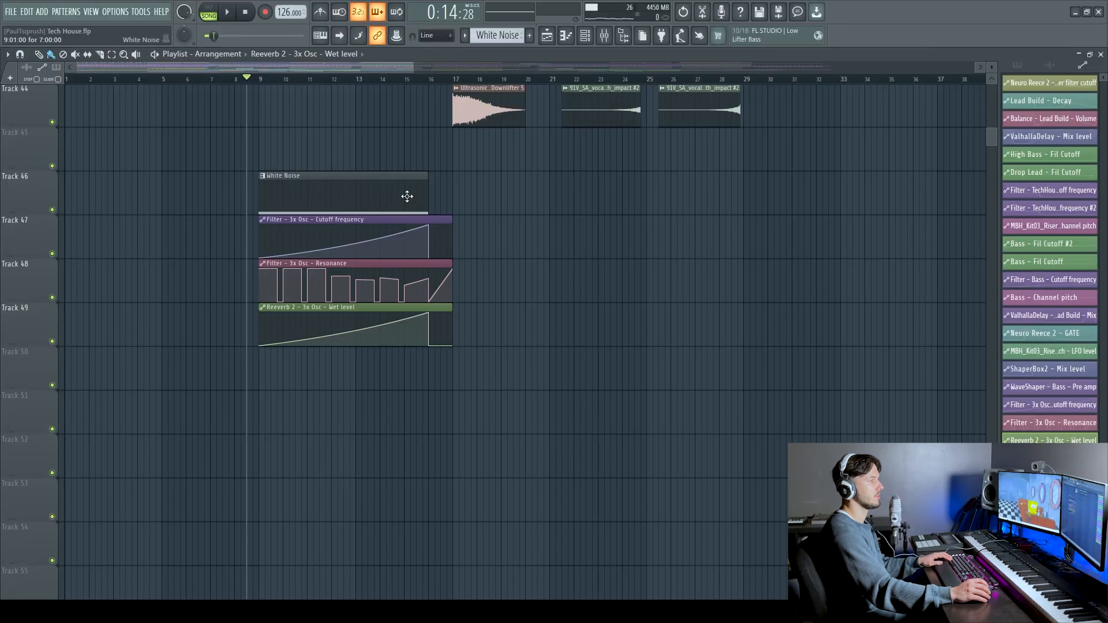
Try holding the filter cutoff automation at a constant maximum level up to bar 16, and undo the changes to its points and tension
click(263, 254)
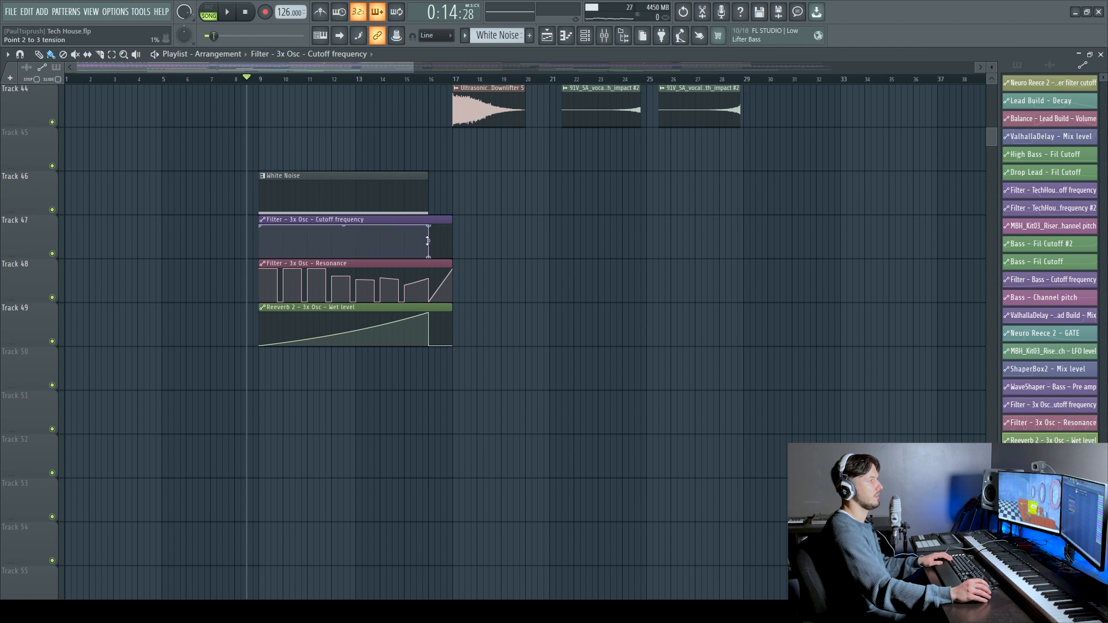
key(space)
right_click(344, 237)
key(space)
drag(261, 227, 263, 258)
key(ctrl+z)
key(ctrl+z)
key(ctrl+z)
key(ctrl+z)
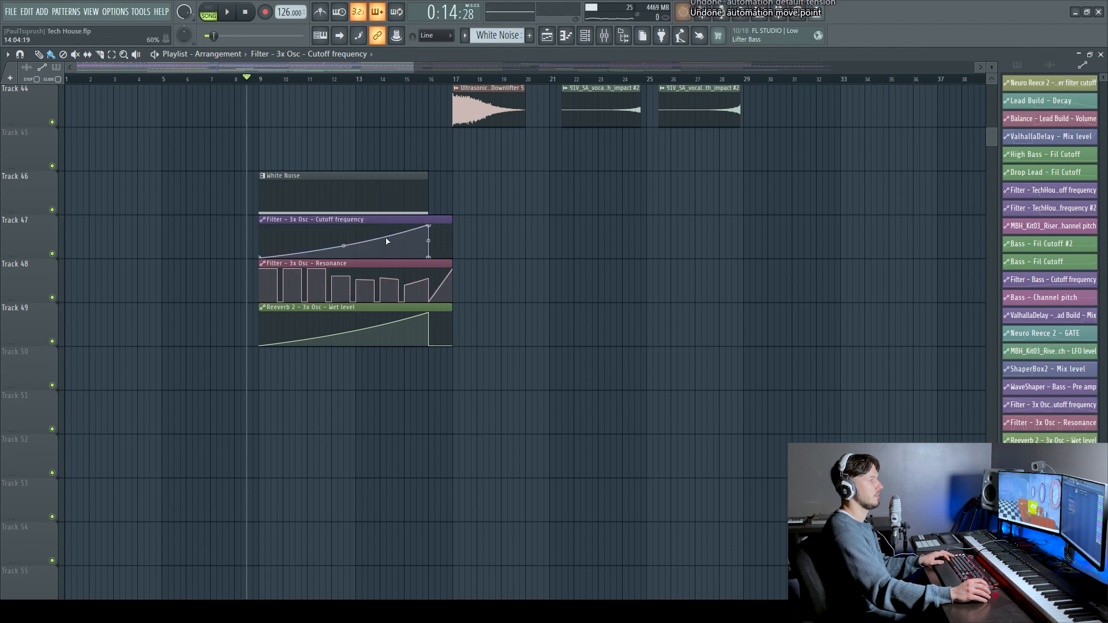
click(575, 243)
right_click(577, 243)
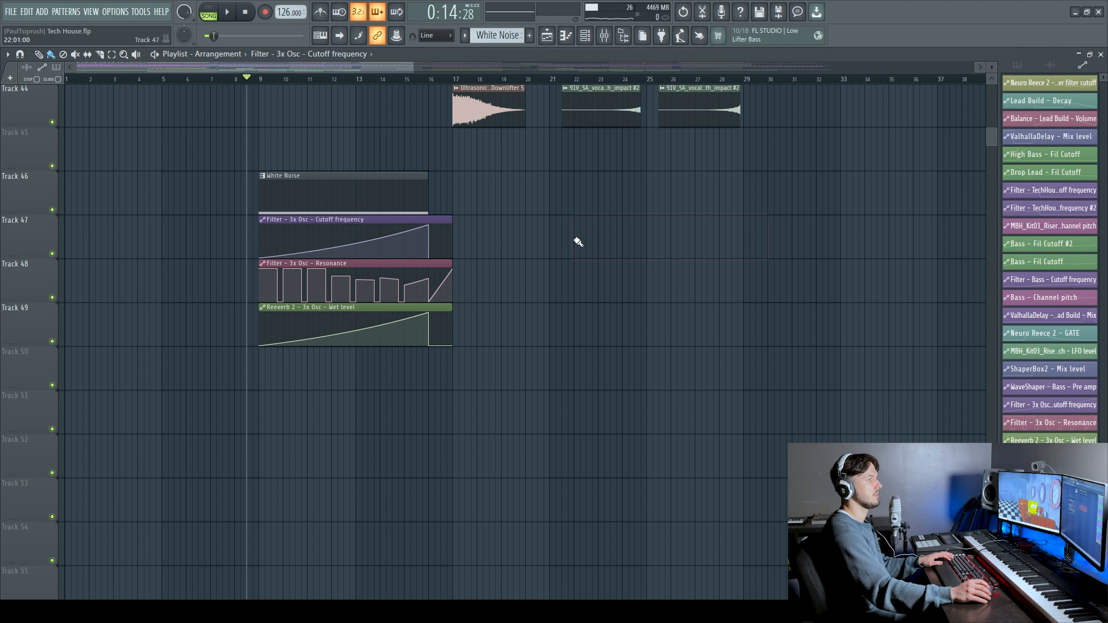
Arm the 3x Osc mixer track for disk recording and render the armed track to a wave file with 24Bit int depth
click(394, 185)
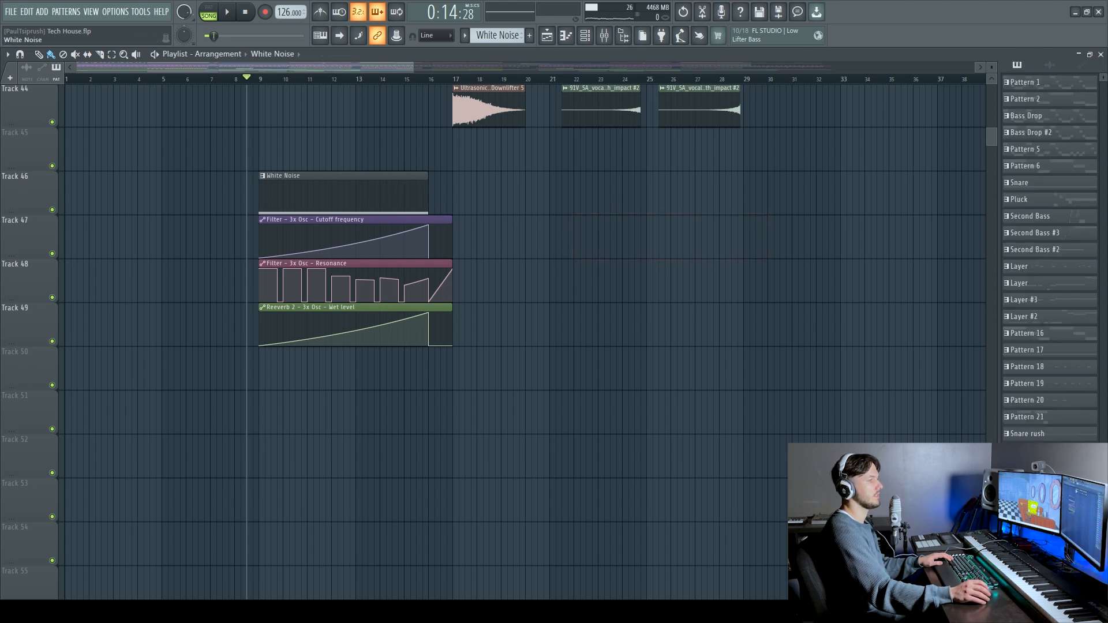
click(610, 41)
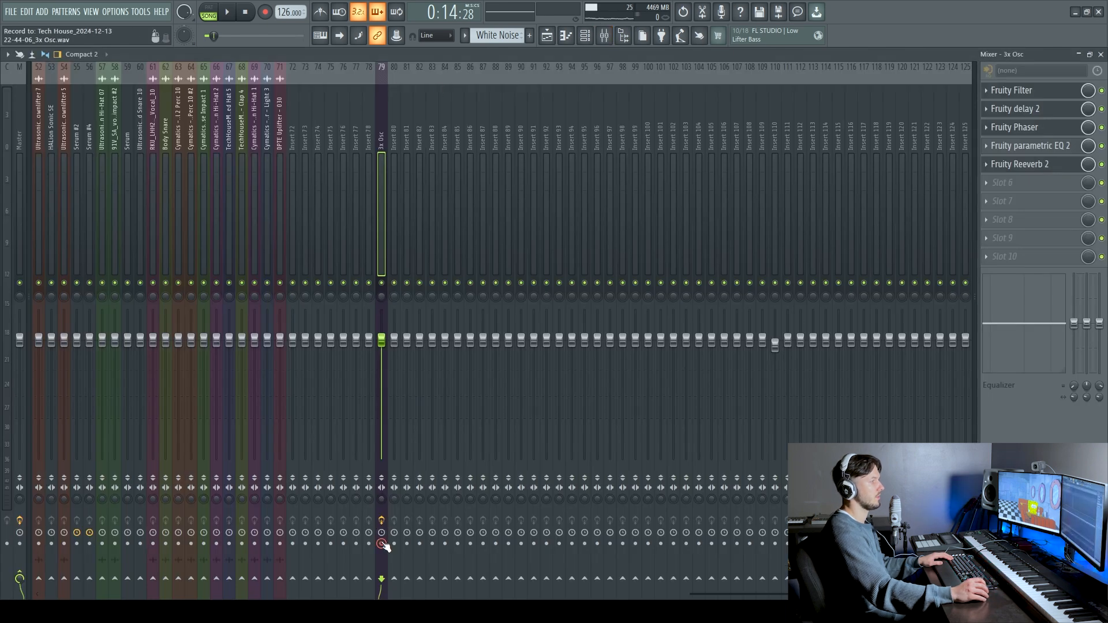
click(7, 54)
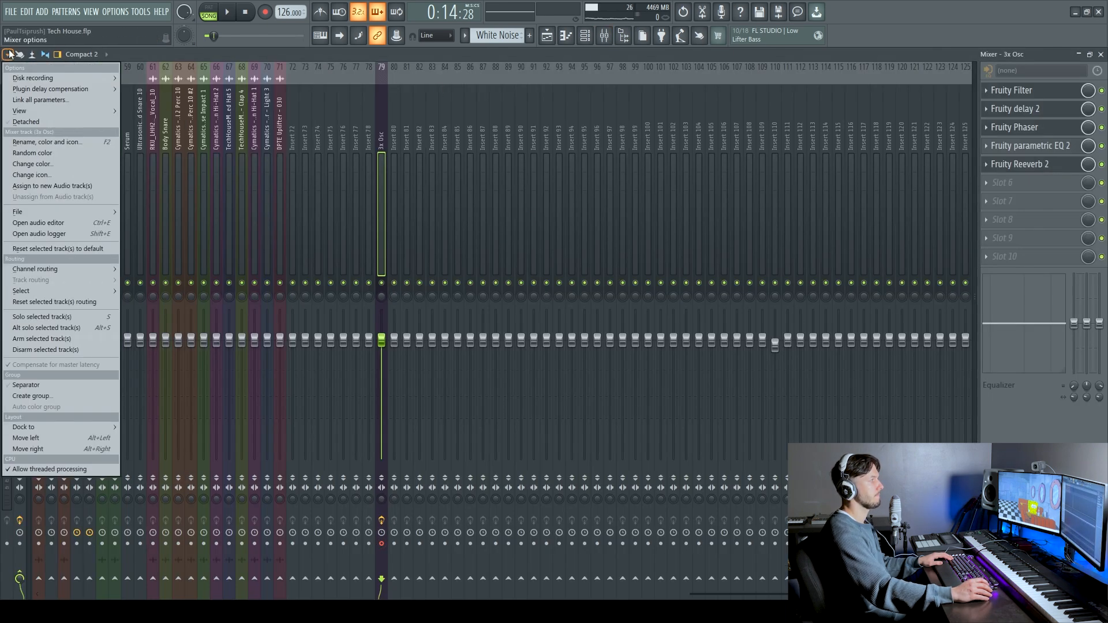
mouse_move(60, 76)
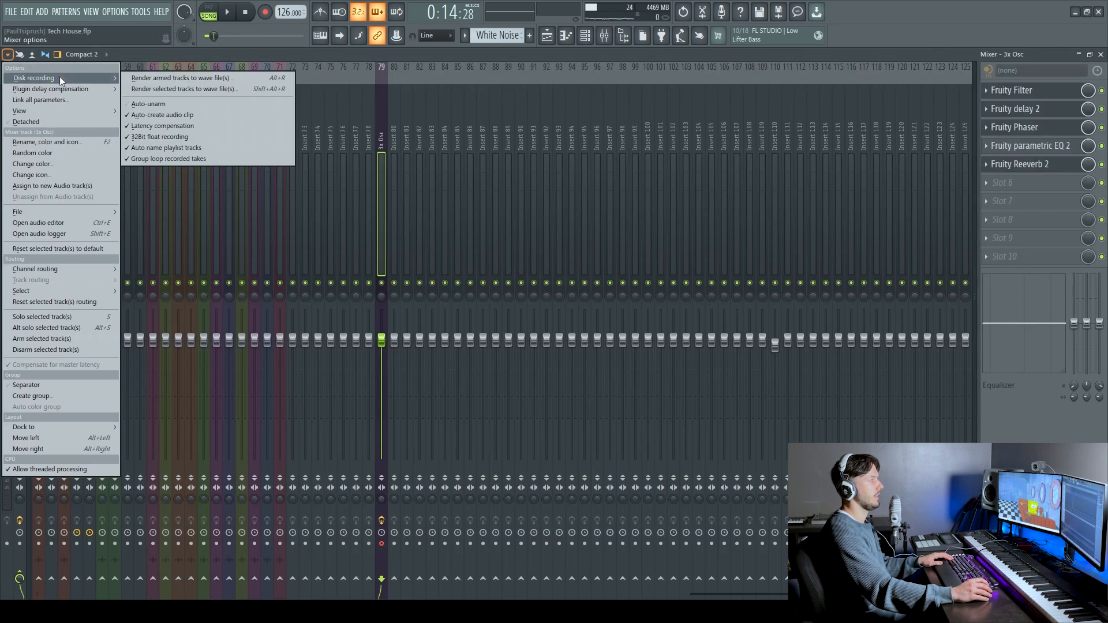
click(200, 81)
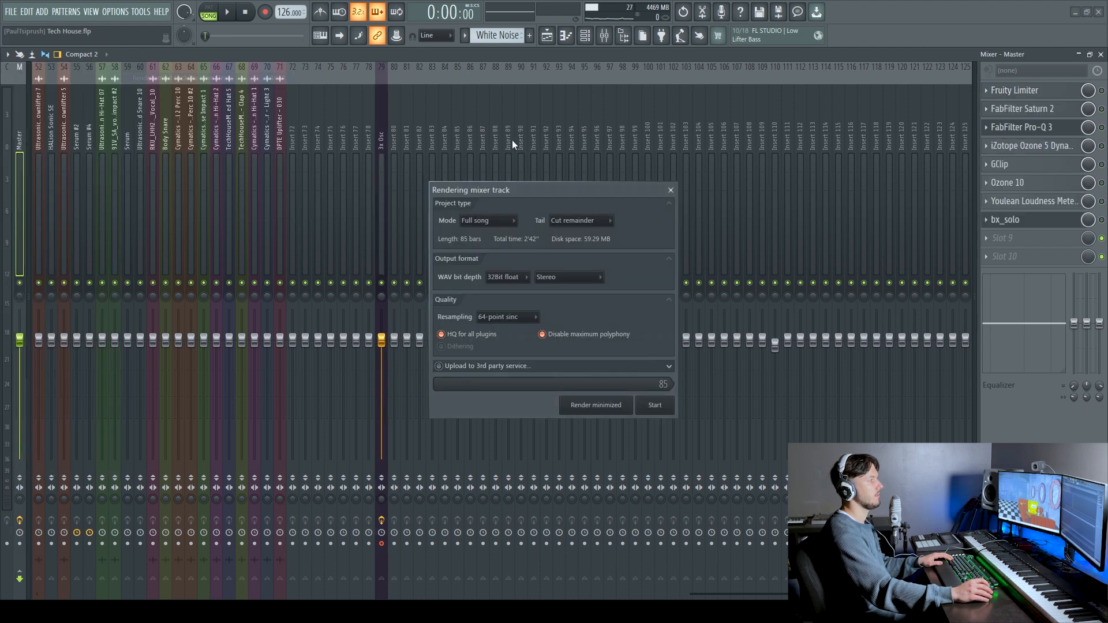
click(505, 282)
click(508, 298)
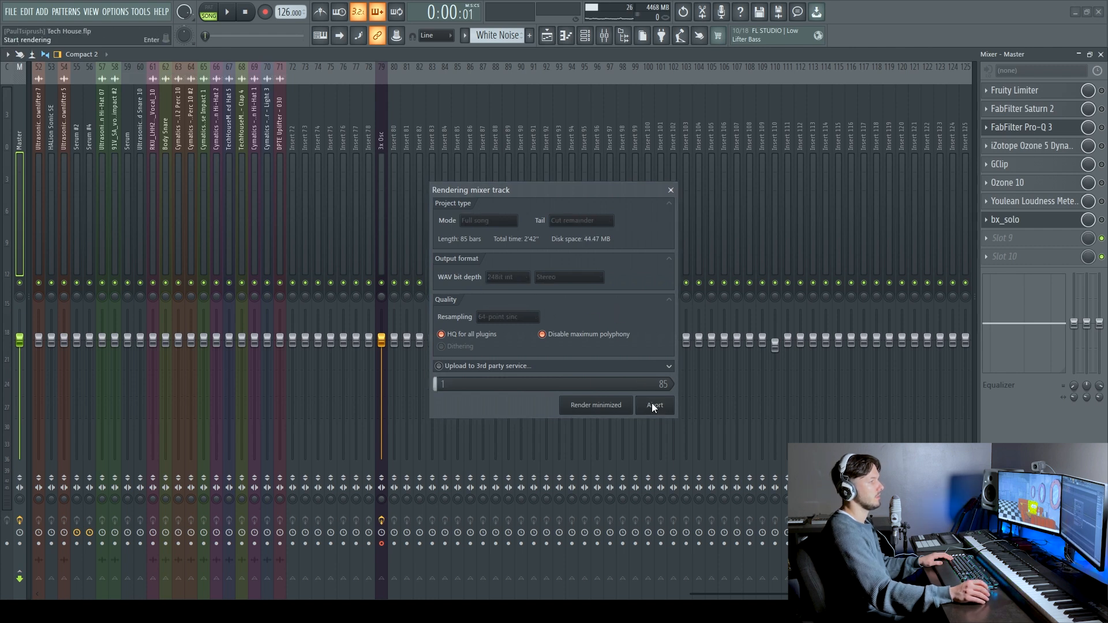
click(652, 406)
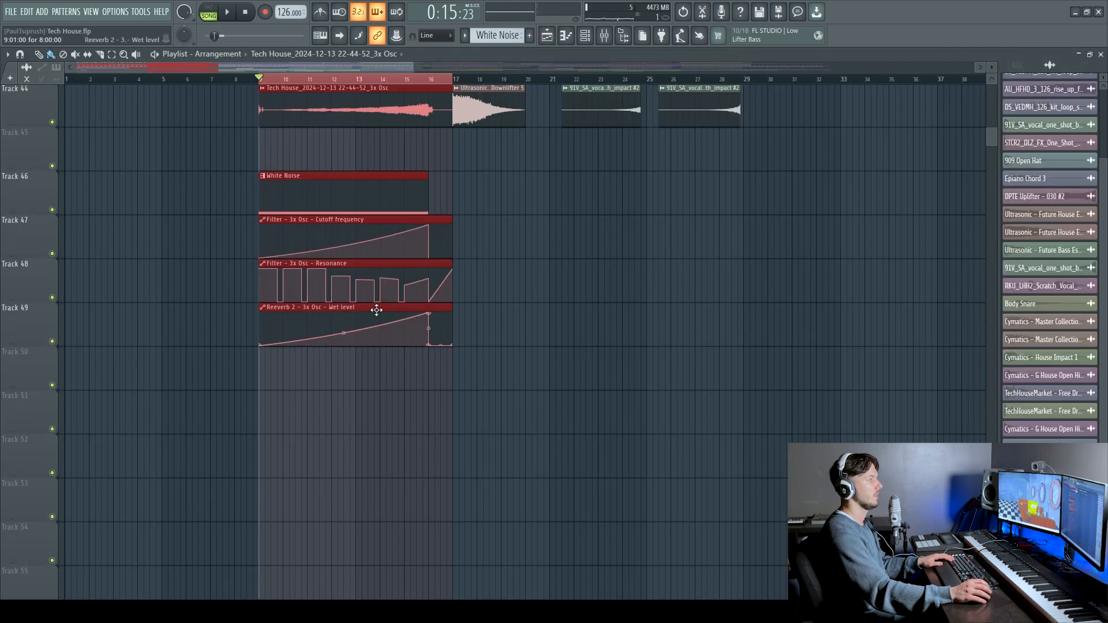
Move the rendered 3x Osc audio clip to Track 50, directly below the reverb wet level automation
scroll(377, 310, up, 3)
click(586, 323)
right_click(621, 317)
drag(348, 216, 348, 477)
scroll(269, 296, down, 4)
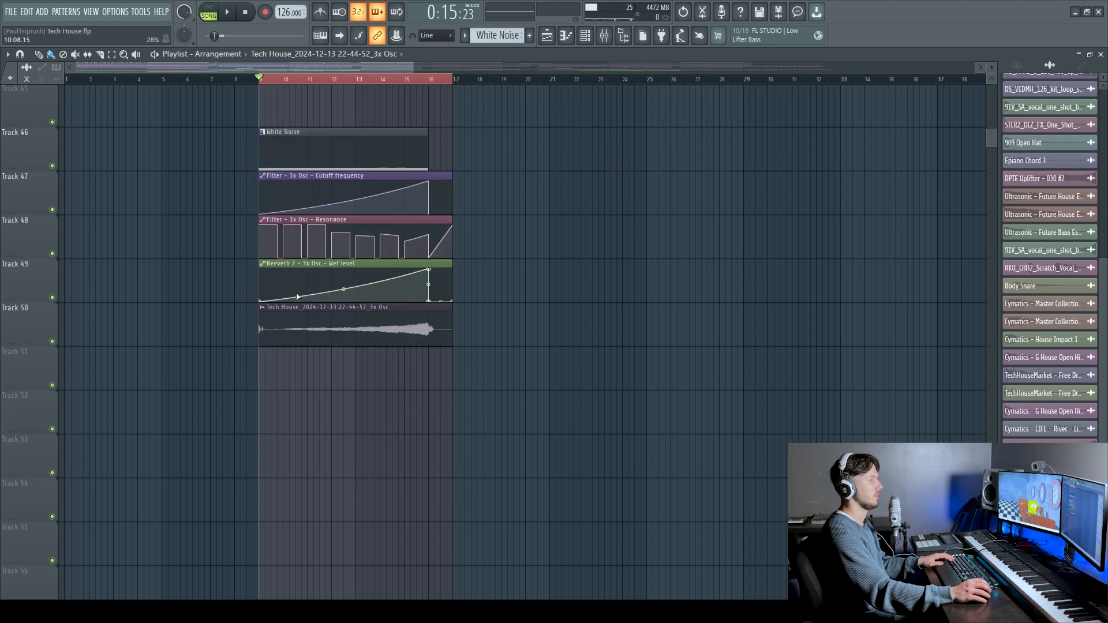
scroll(278, 362, up, 3)
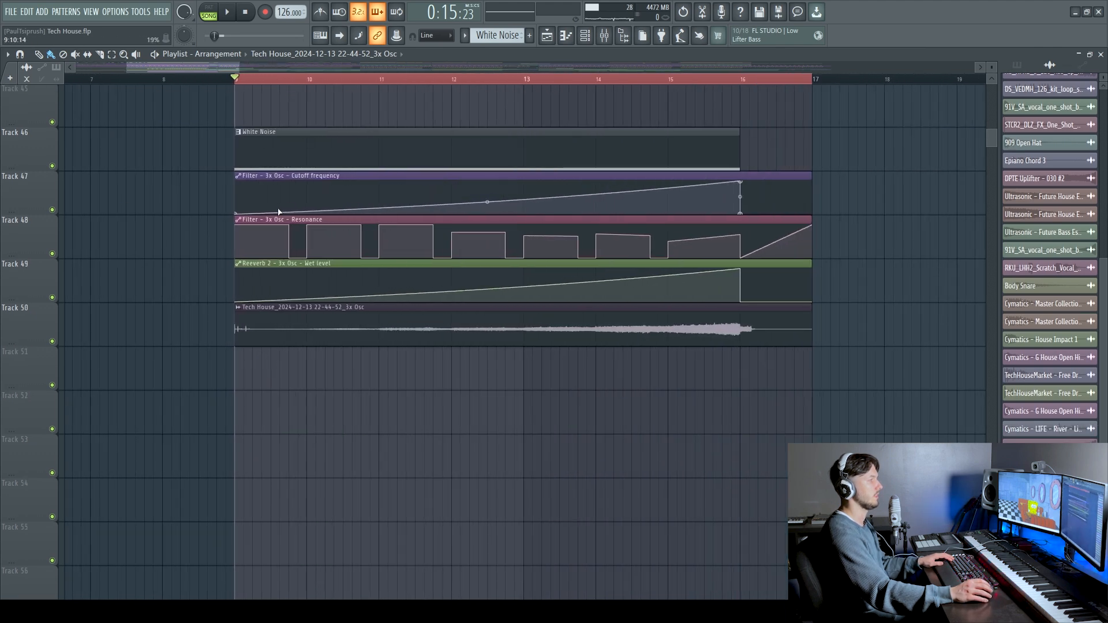
scroll(295, 267, up, 3)
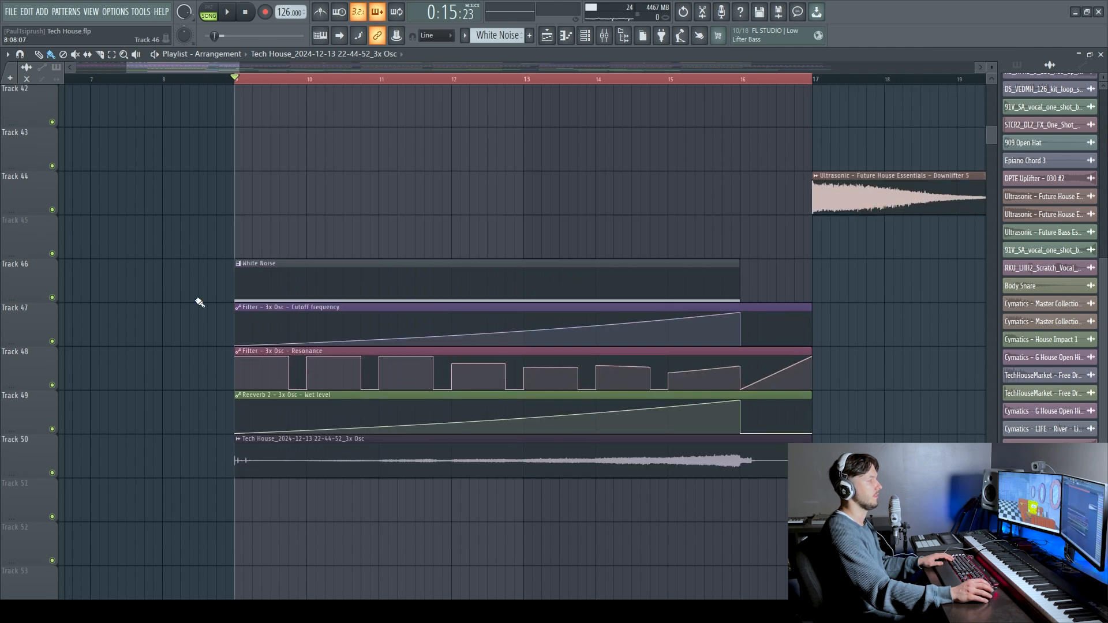
Mute Tracks 46 to 49, which hold the White Noise pattern and its three automation clips
scroll(199, 335, down, 1)
click(52, 385)
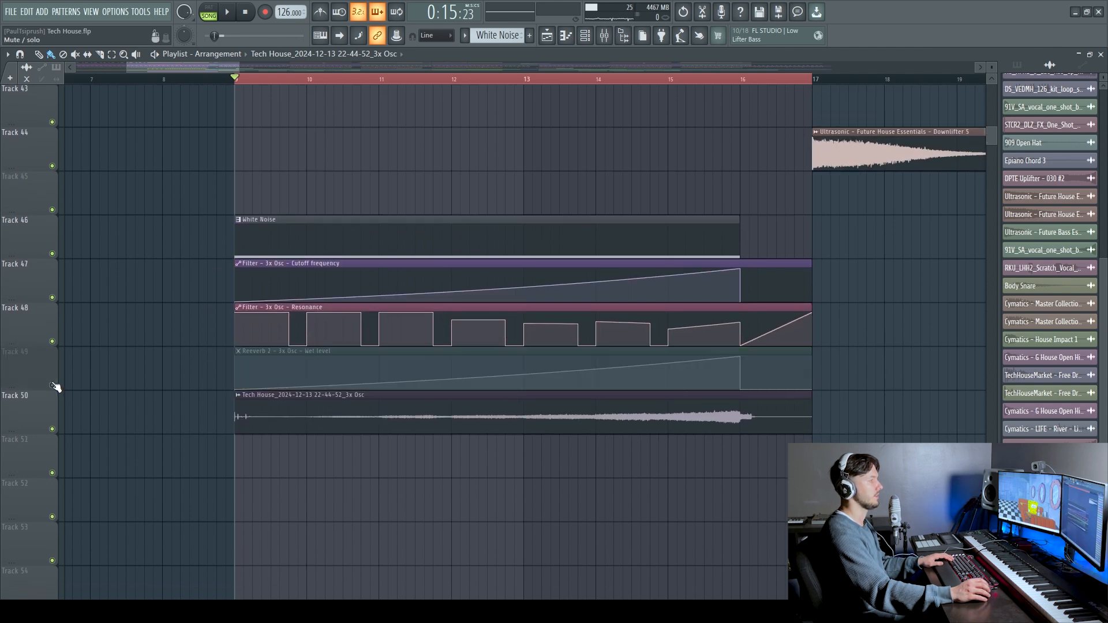
click(52, 342)
click(52, 298)
click(52, 253)
Play the rendered 3x Osc clip from bar 9 and raise its gain to 4.8 dB
key(space)
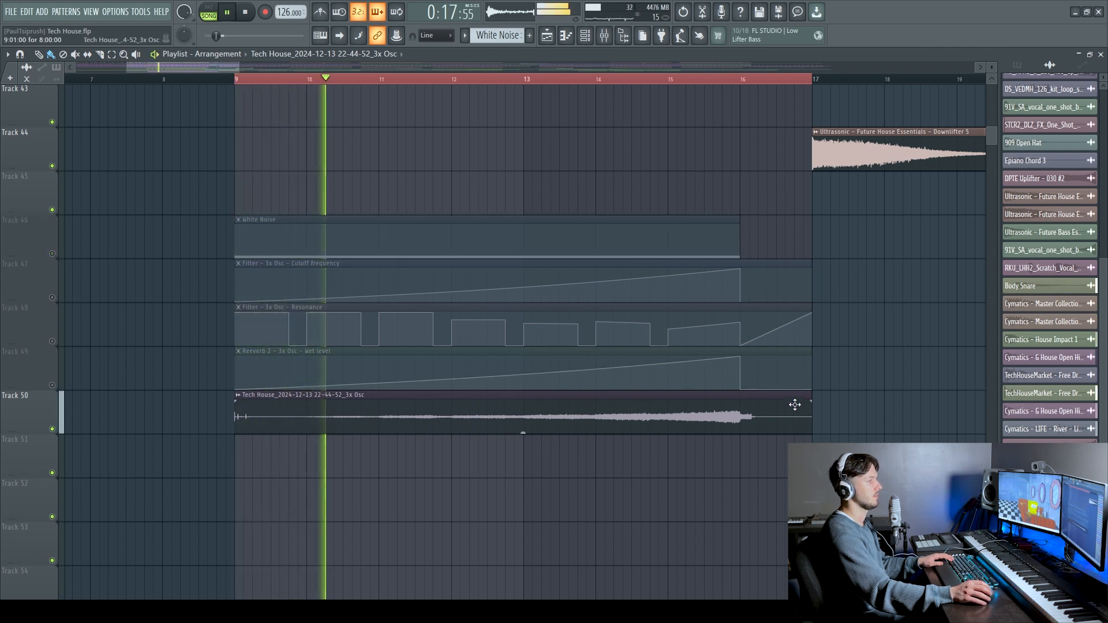
scroll(575, 383, down, 1)
mouse_move(523, 388)
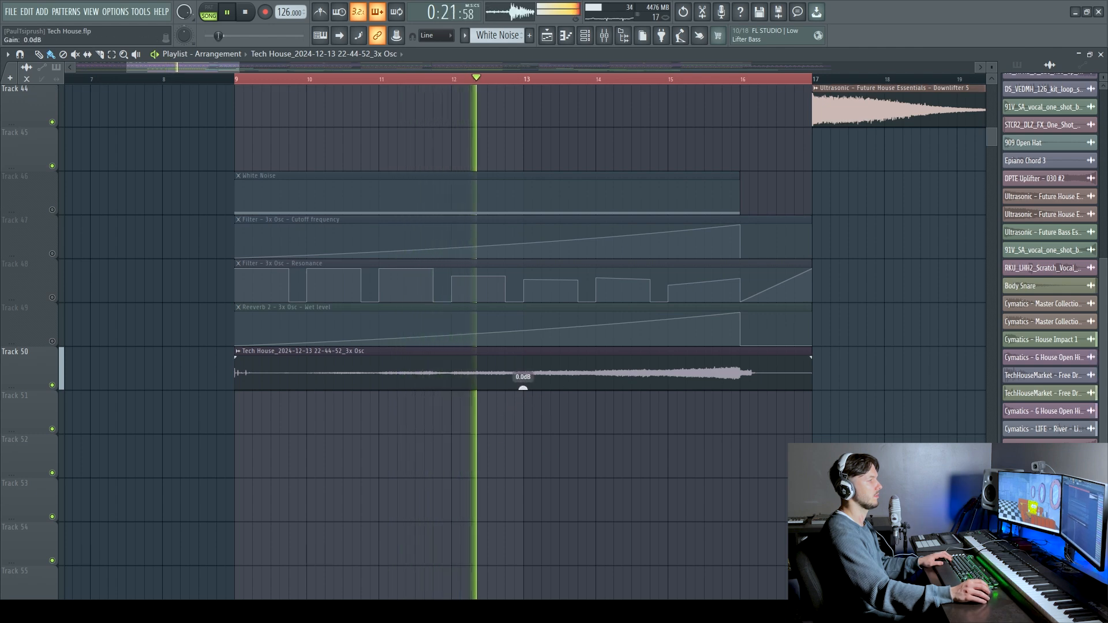
drag(524, 388, 524, 390)
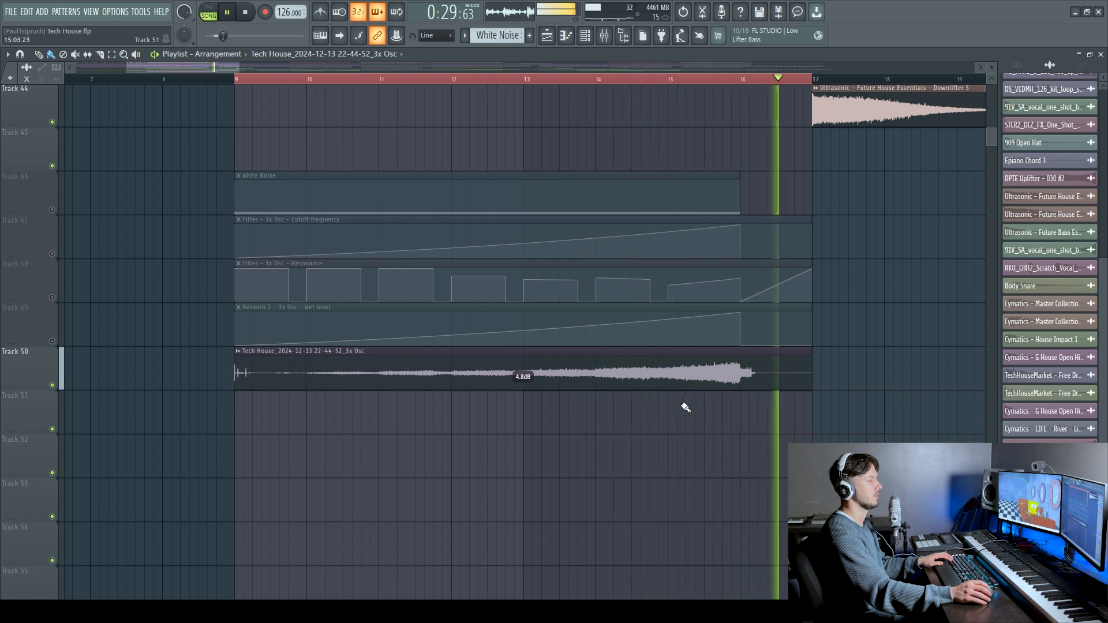
key(space)
Reverse the rendered 3x Osc audio clip in its channel settings
double_click(303, 370)
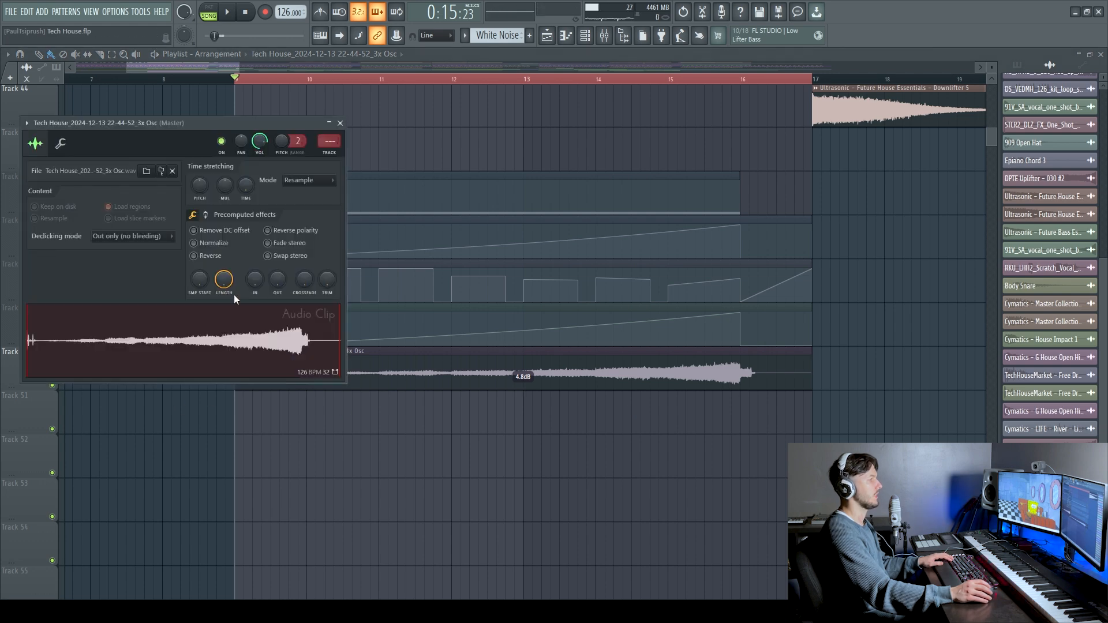
click(194, 256)
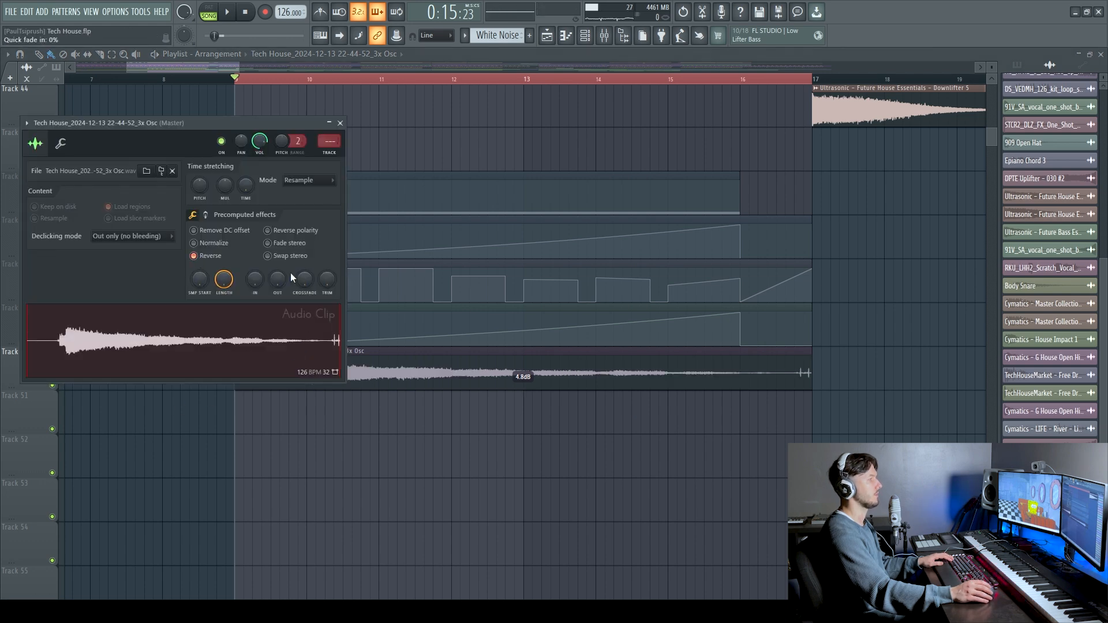
click(341, 123)
Move the reversed clip one bar earlier, and trim its silent beginning to just before bar 9 with a short fade-in
drag(294, 390, 208, 381)
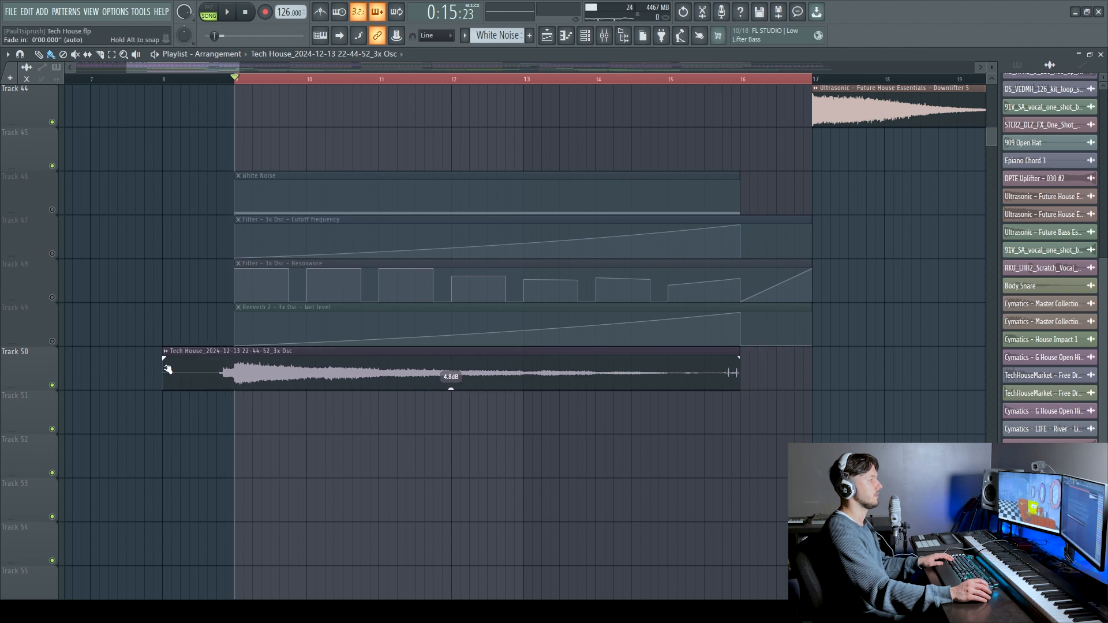
scroll(242, 411, up, 2)
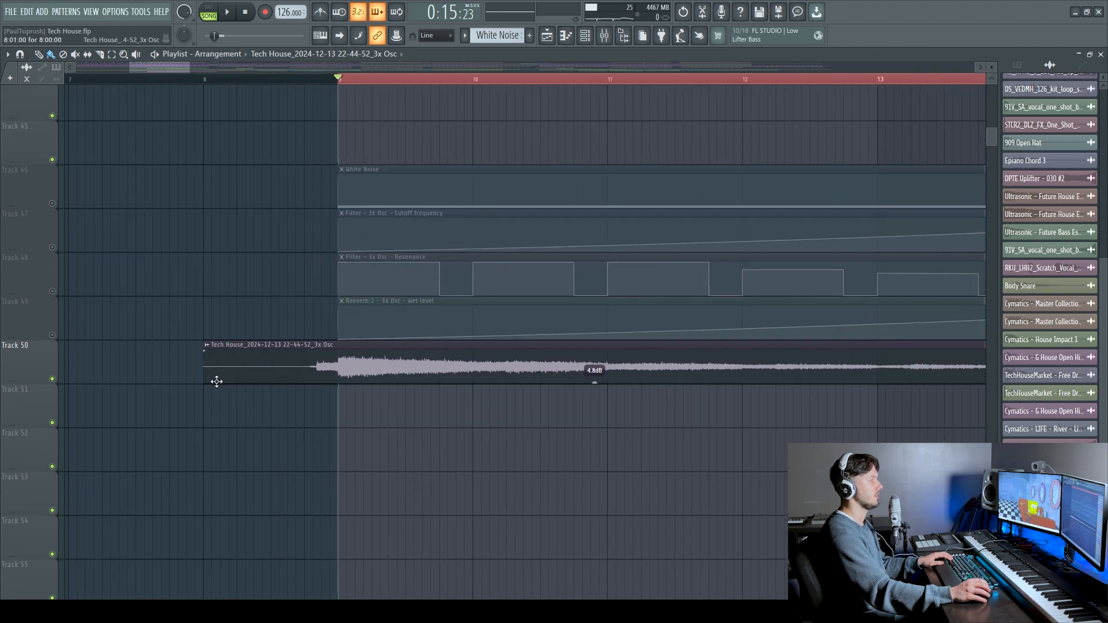
drag(308, 377, 313, 373)
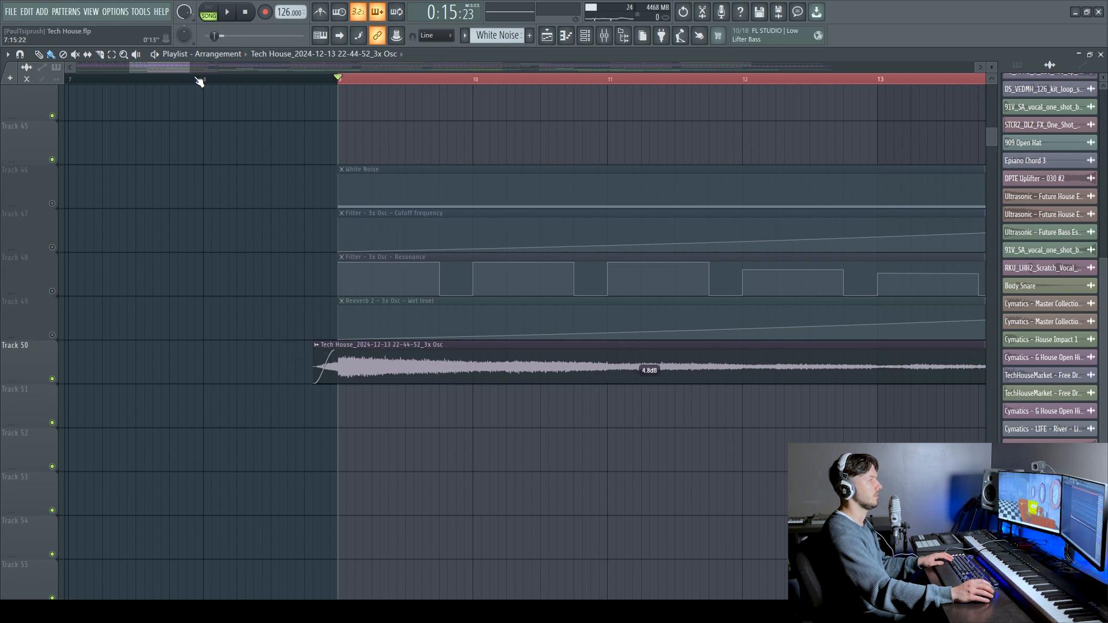
Play the reversed clip, lower its gain to -2.7 dB and fade it out from about bar 15 to bar 16
key(space)
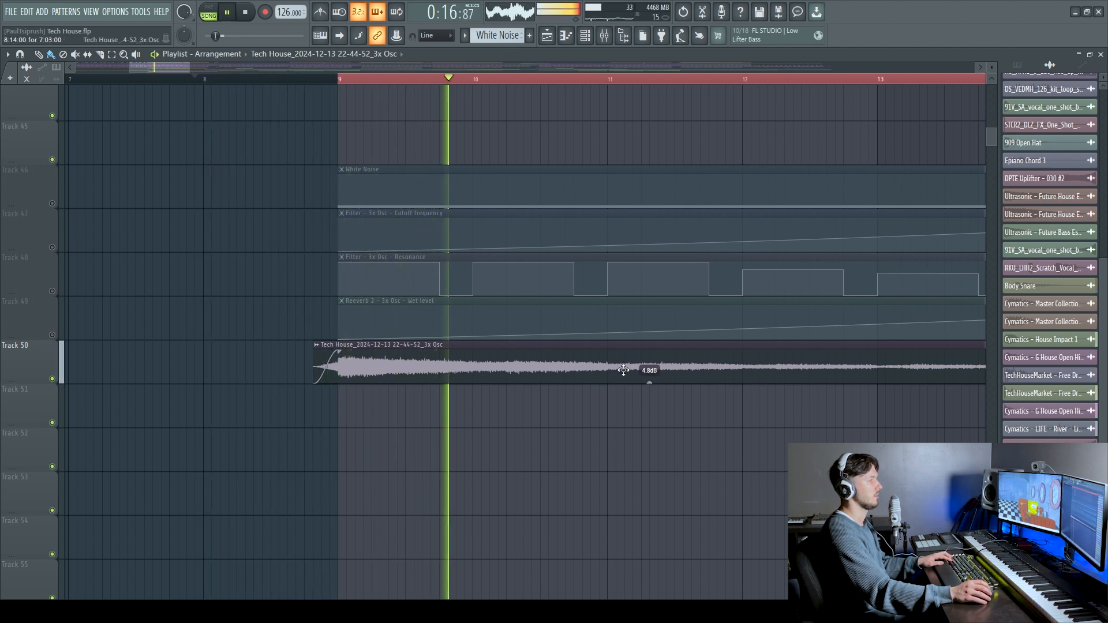
drag(650, 382, 649, 395)
scroll(650, 382, down, 5)
drag(730, 404, 604, 417)
key(space)
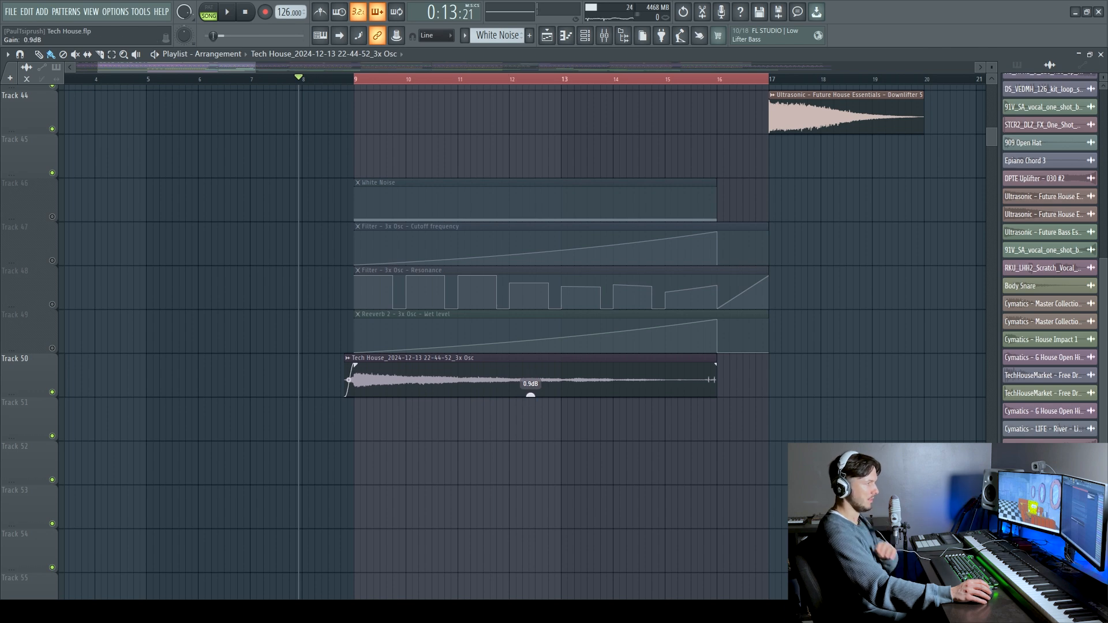
drag(715, 365, 667, 365)
scroll(433, 421, down, 1)
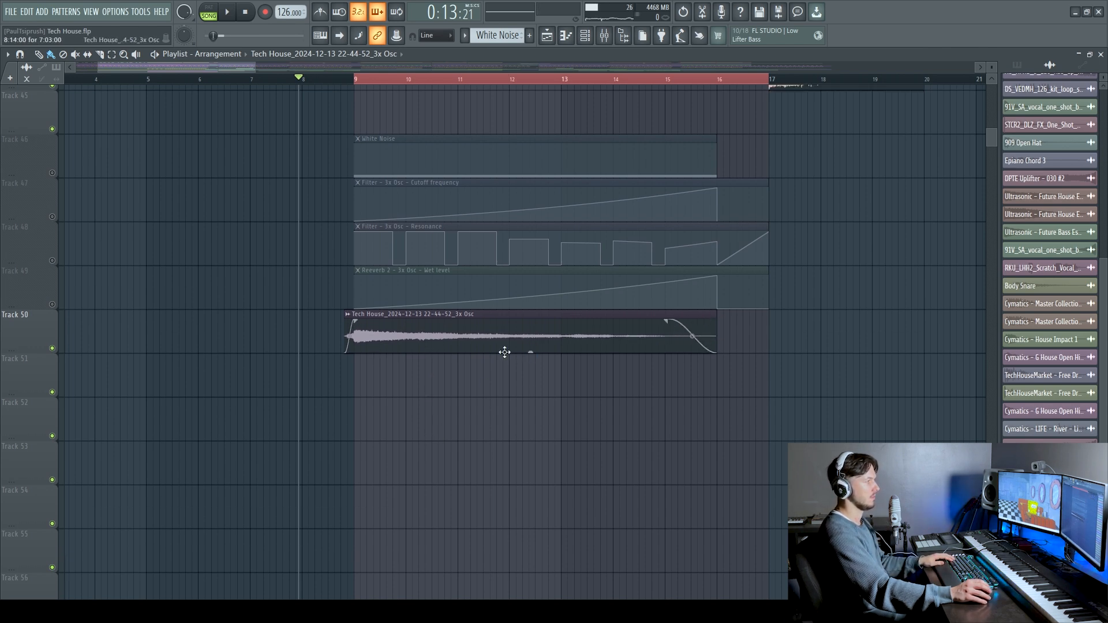
drag(531, 352, 531, 361)
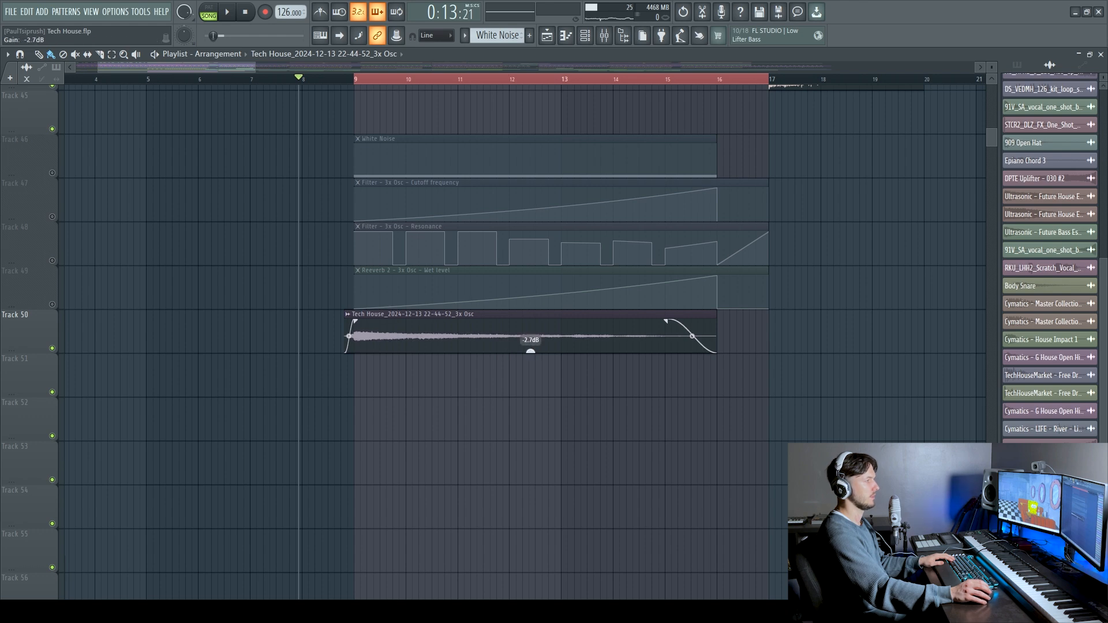
Unmute Tracks 46 to 49 with the White Noise pattern and its automation clips
click(53, 173)
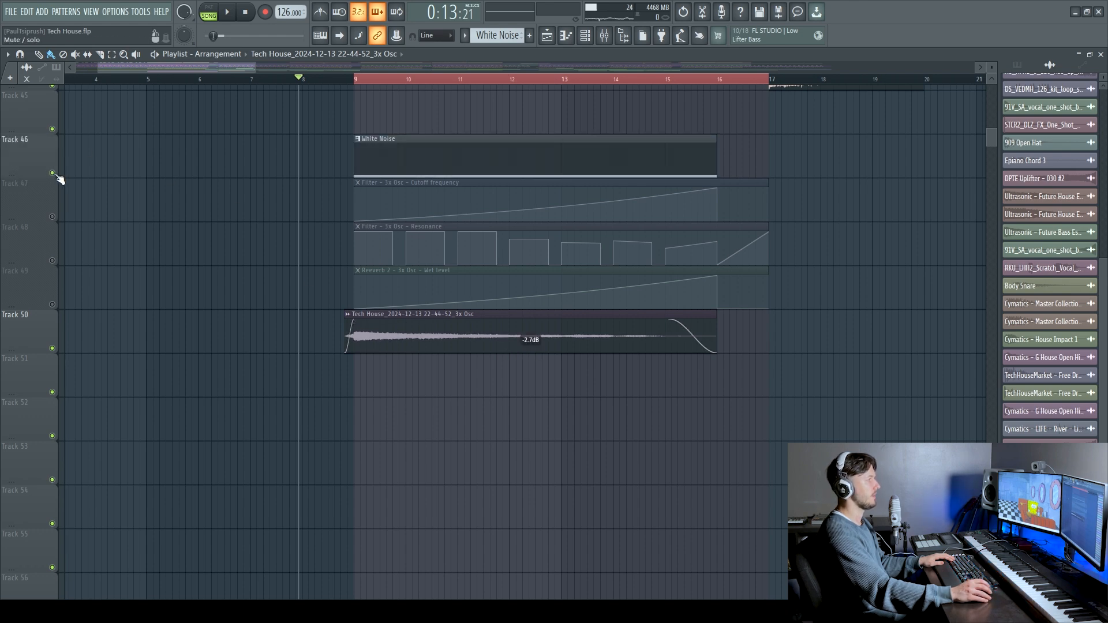
click(58, 217)
click(58, 261)
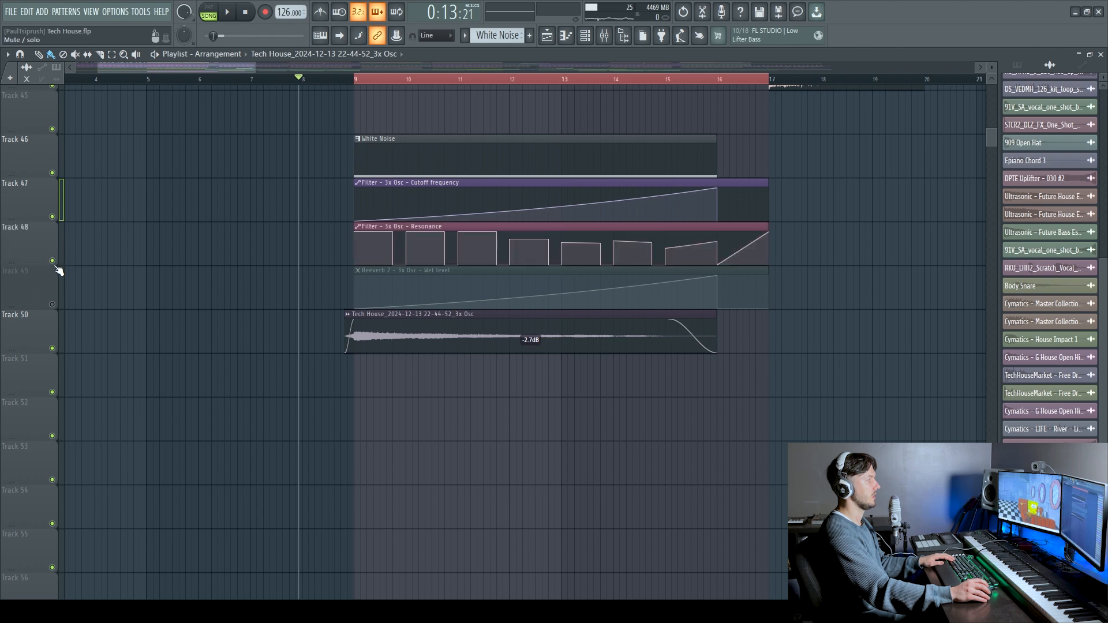
click(60, 305)
Lower the reversed clip's gain to -4.8 dB and play the arrangement through the riser and past bar 17
mouse_move(531, 350)
drag(530, 352, 531, 355)
key(space)
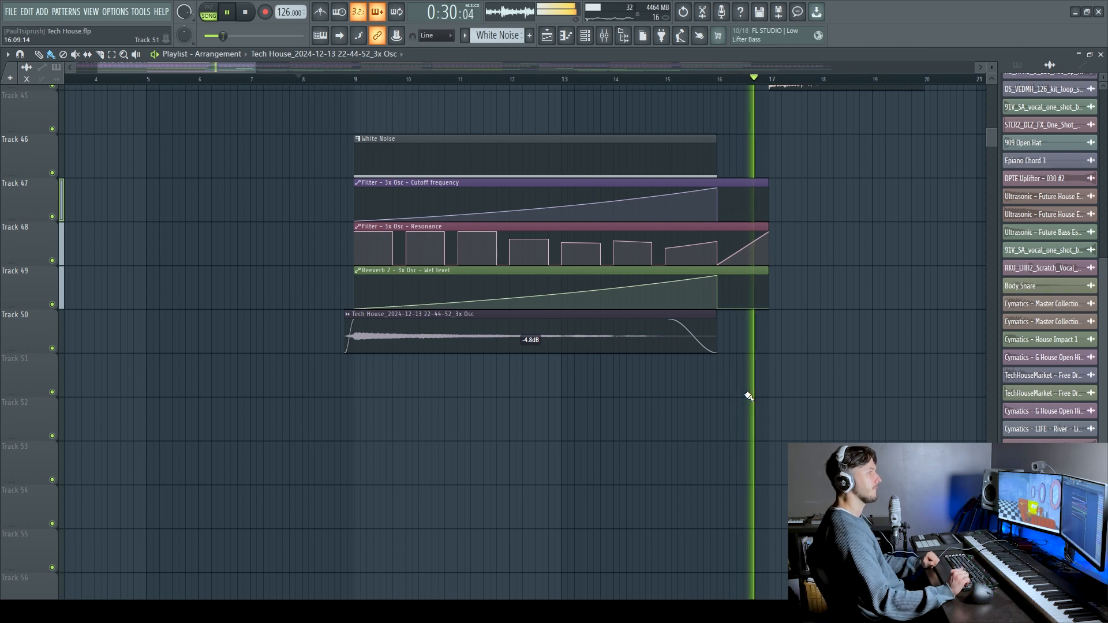
scroll(710, 443, down, 3)
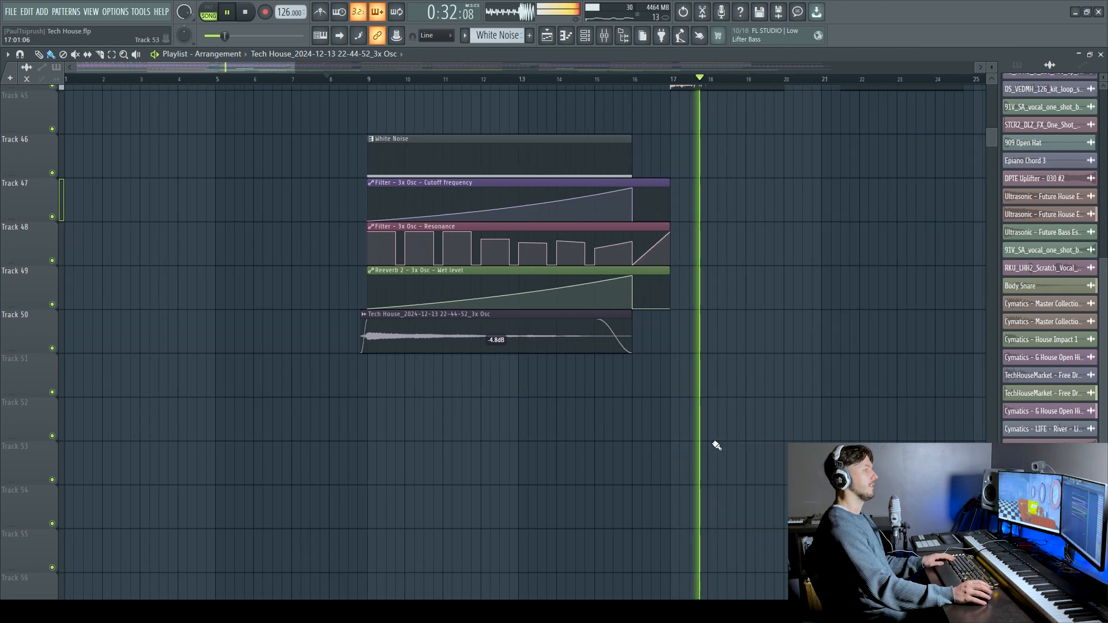
scroll(716, 443, down, 2)
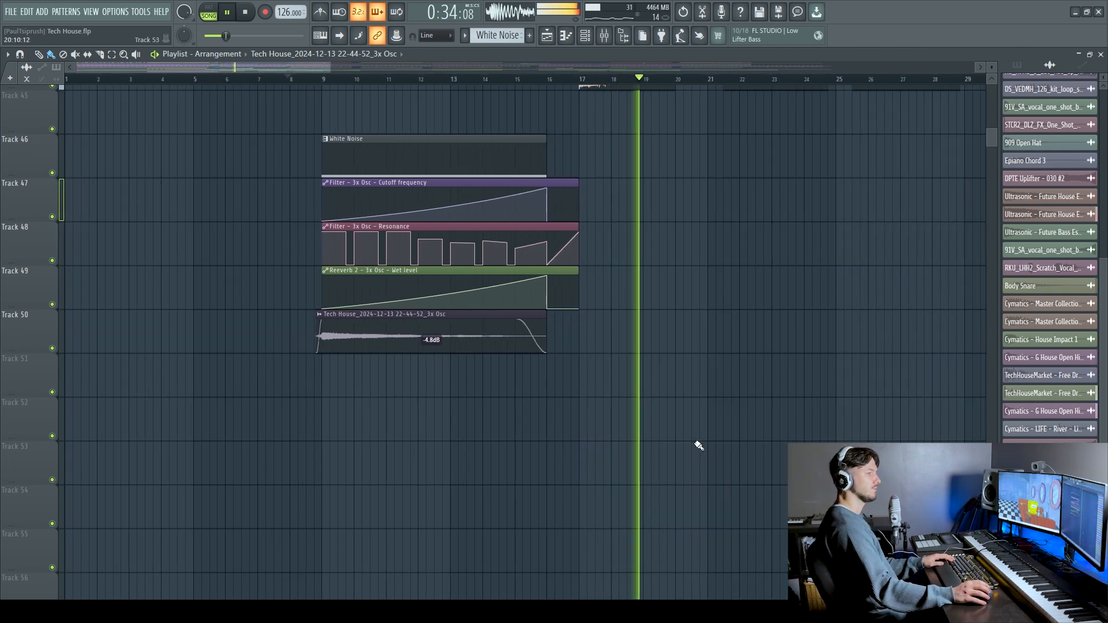
scroll(710, 421, up, 5)
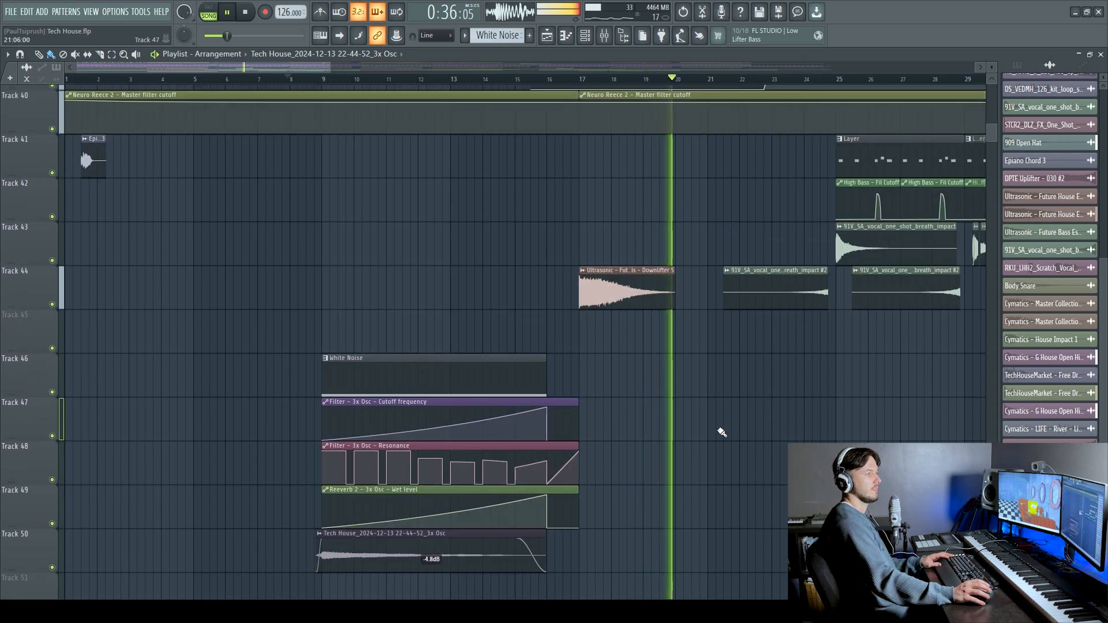